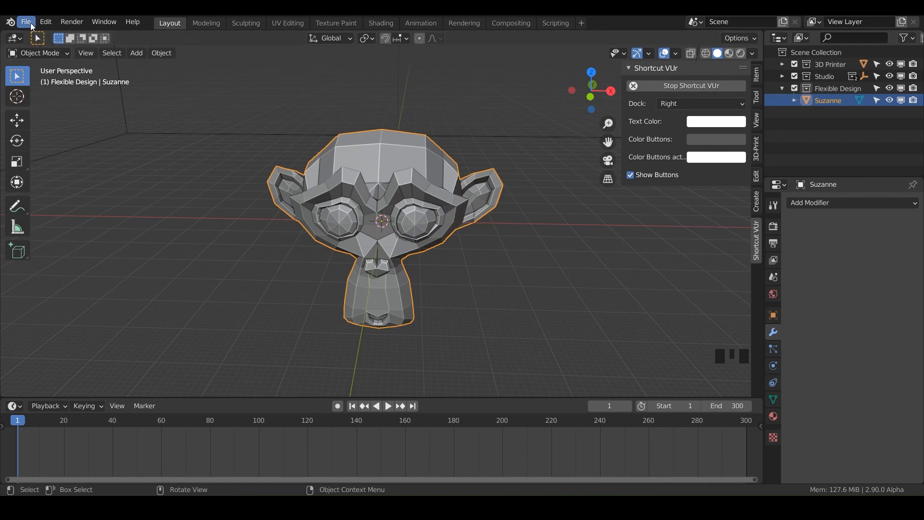
- Save the project as Knife and delete the Suzanne object from the scene
click(30, 22)
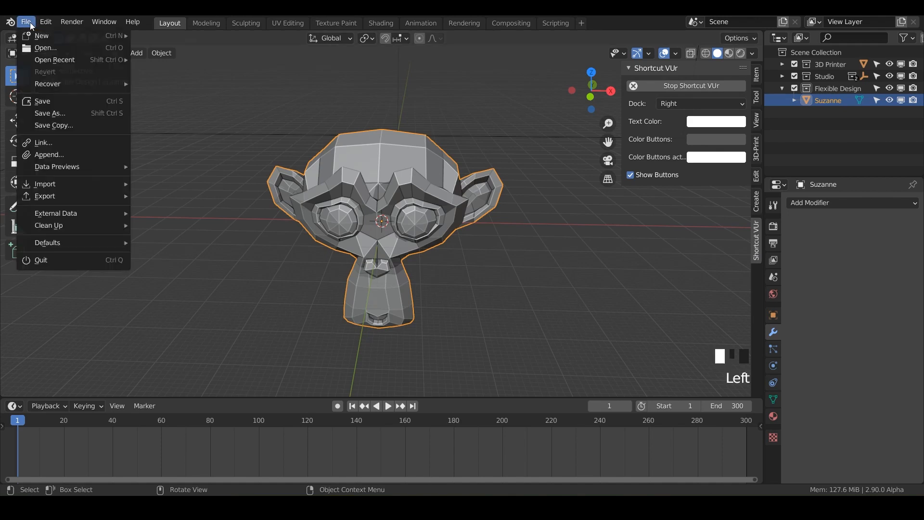
click(55, 118)
text(Knife)
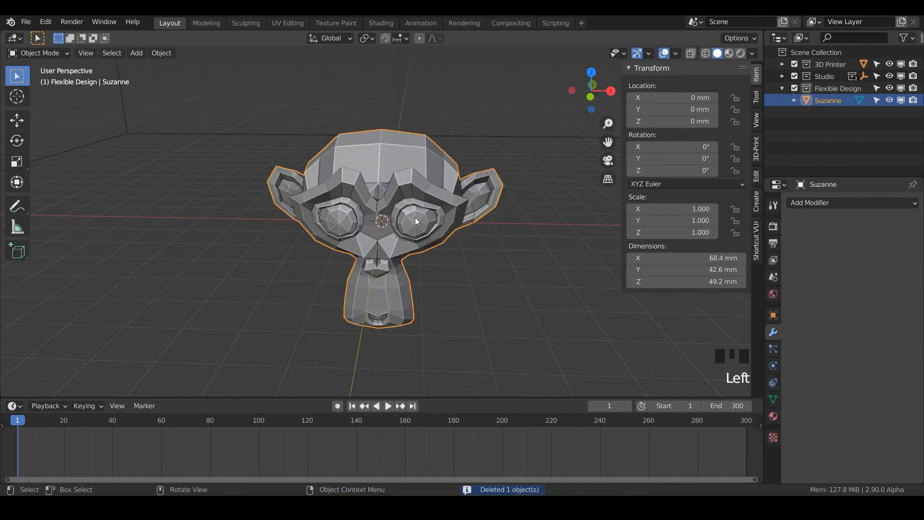
key(x)
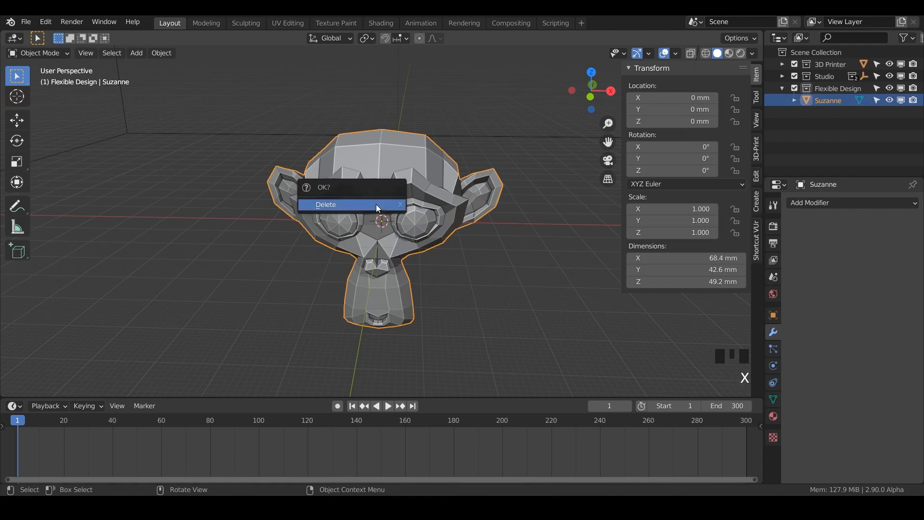
click(376, 204)
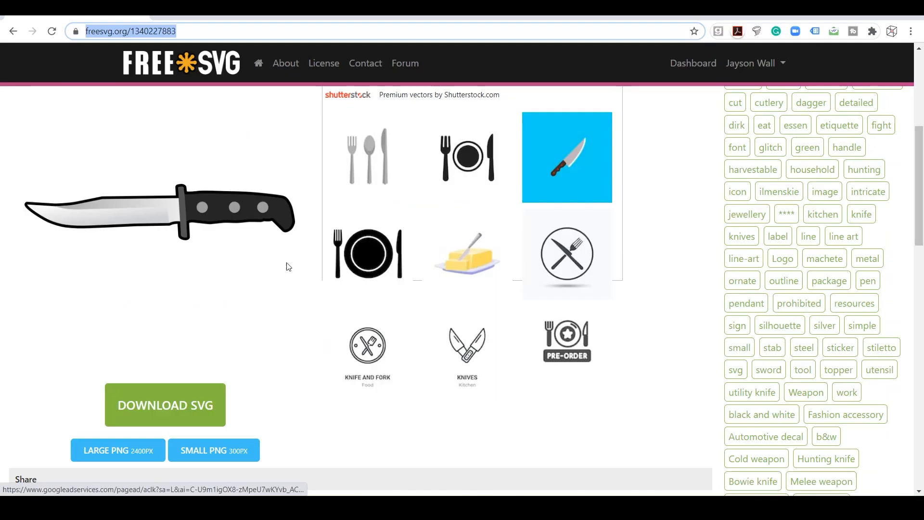
scroll(288, 266, up, 1)
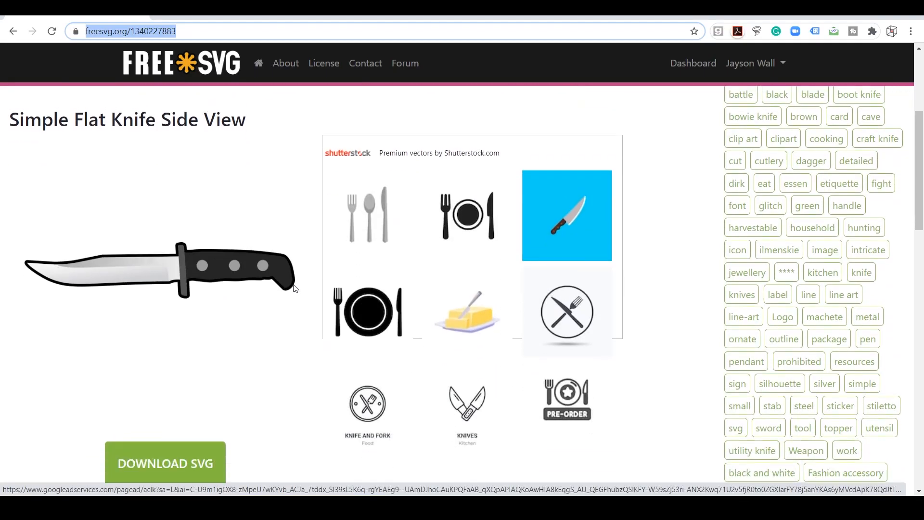
scroll(219, 297, down, 1)
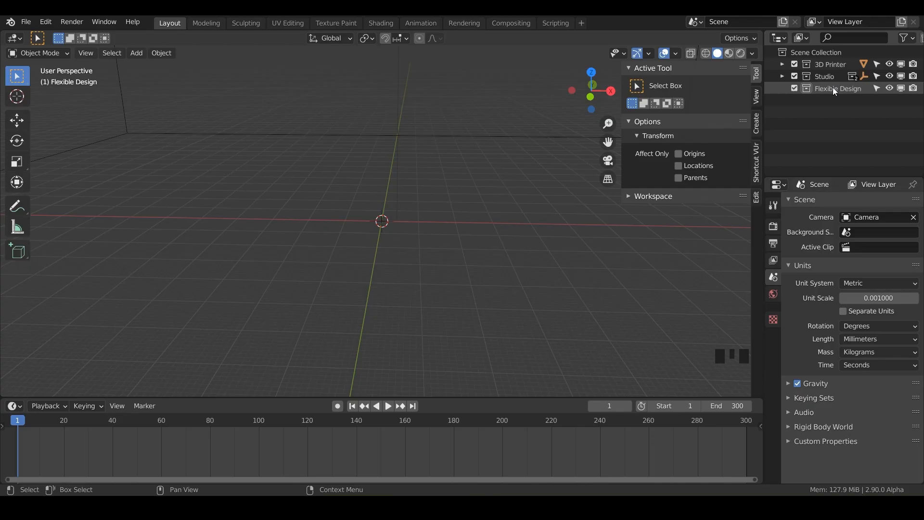
- In top view, add knife.png to the scene as a reference image
key(KP_7)
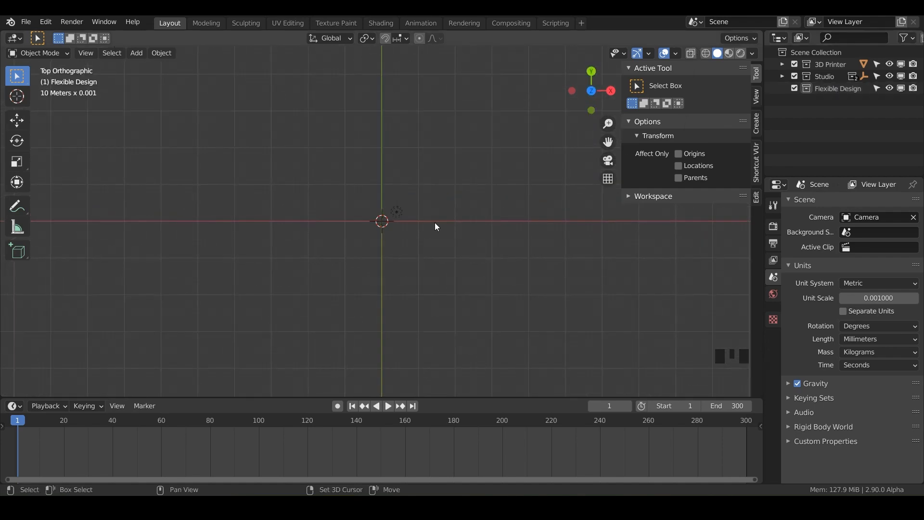
key(shift+a)
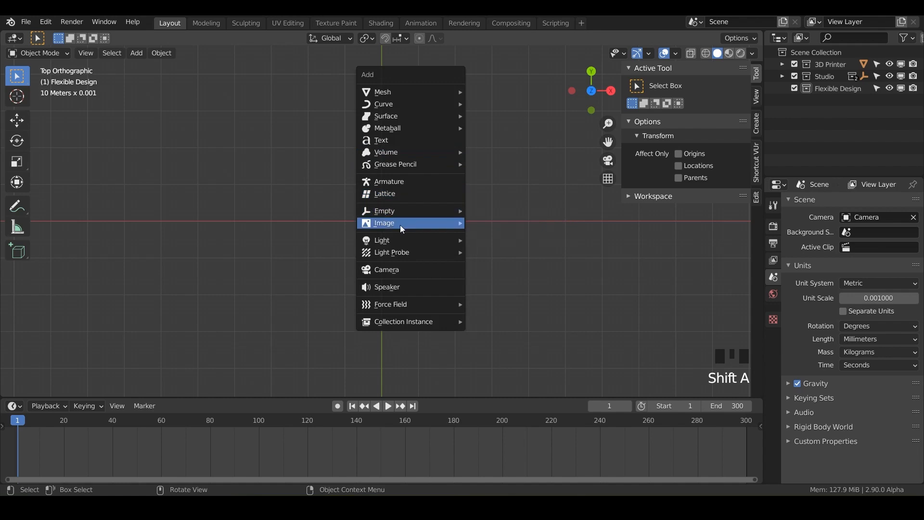
click(486, 225)
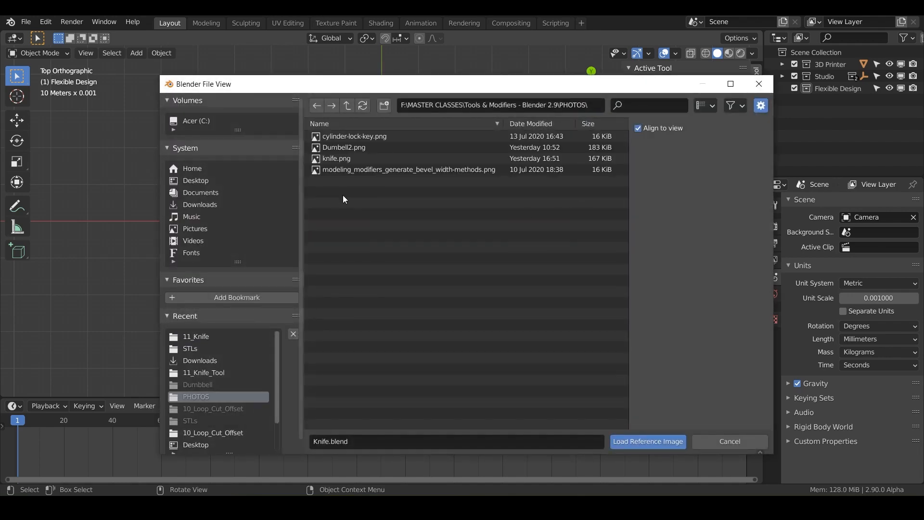
click(332, 159)
click(629, 441)
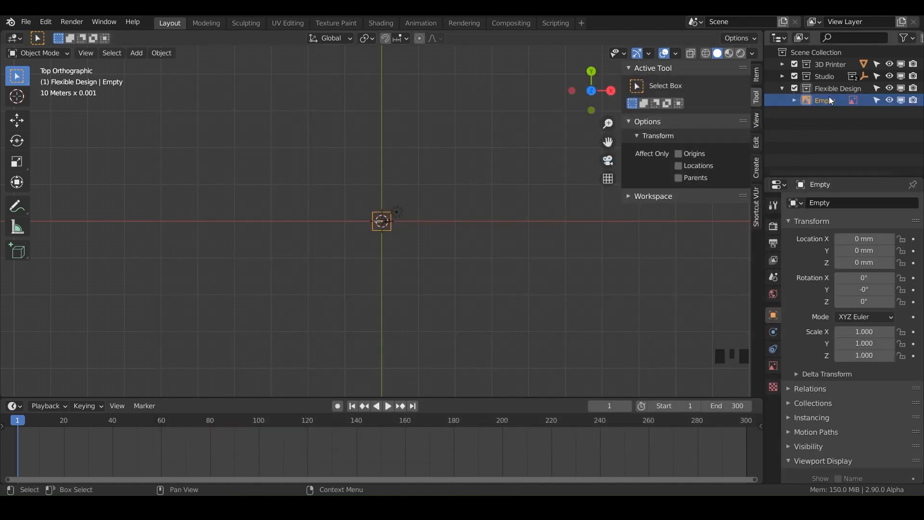
- Rename the reference image's empty as Reference Photo
double_click(827, 99)
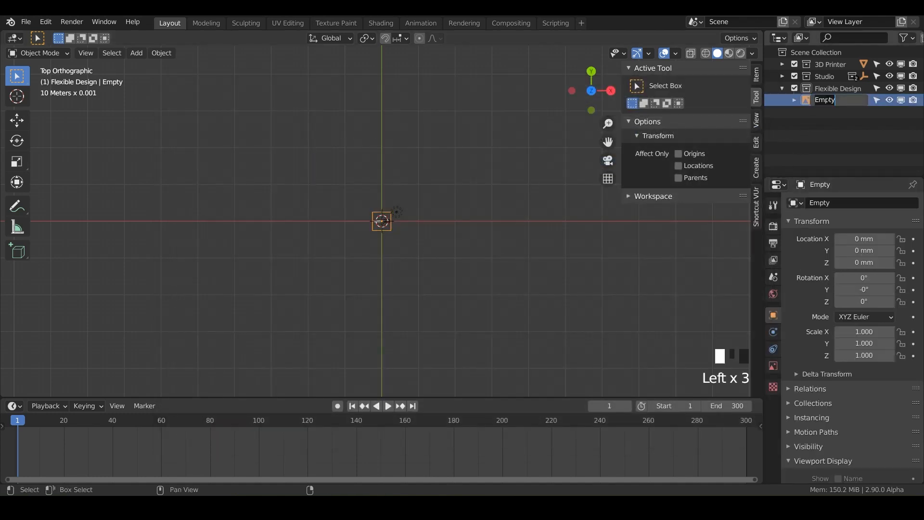
text(Reference Photo)
key(Return)
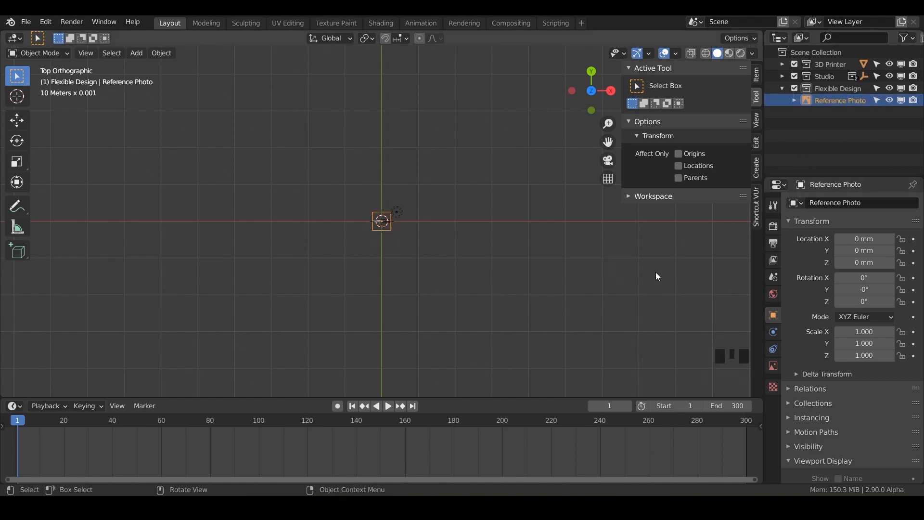
- Set the size of the Reference Photo image empty to 150 mm
click(770, 369)
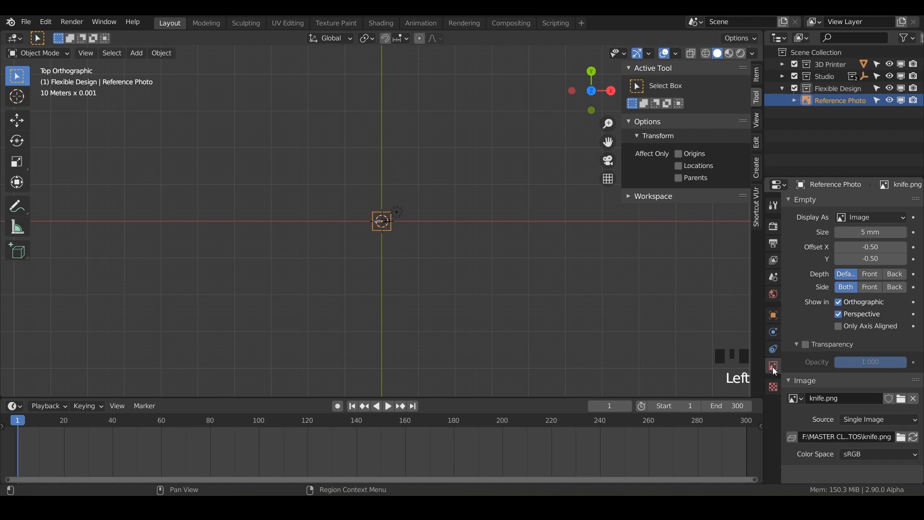
double_click(865, 233)
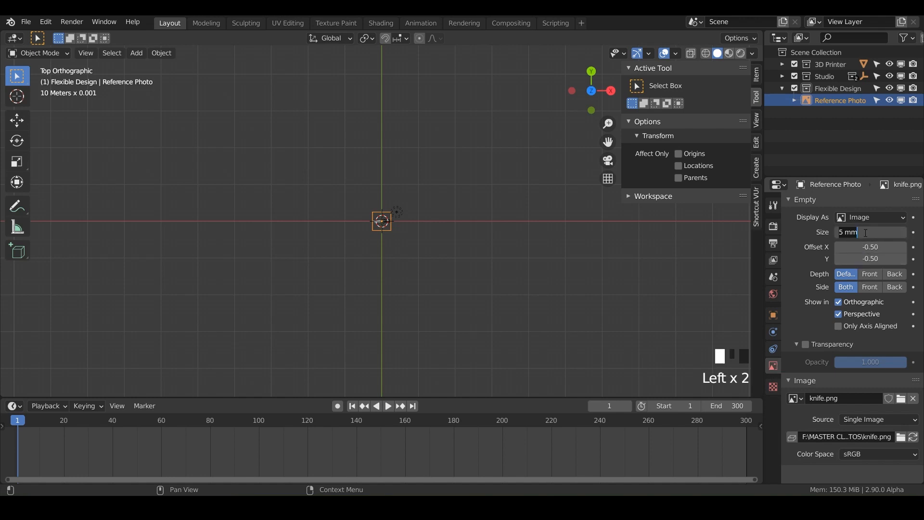
text(150)
key(Return)
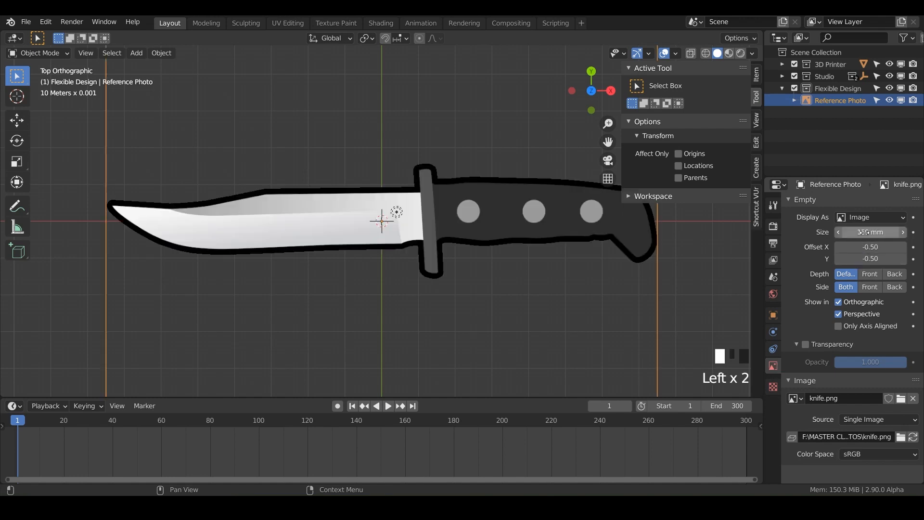
scroll(406, 266, down, 9)
middle_drag(406, 267, 393, 228)
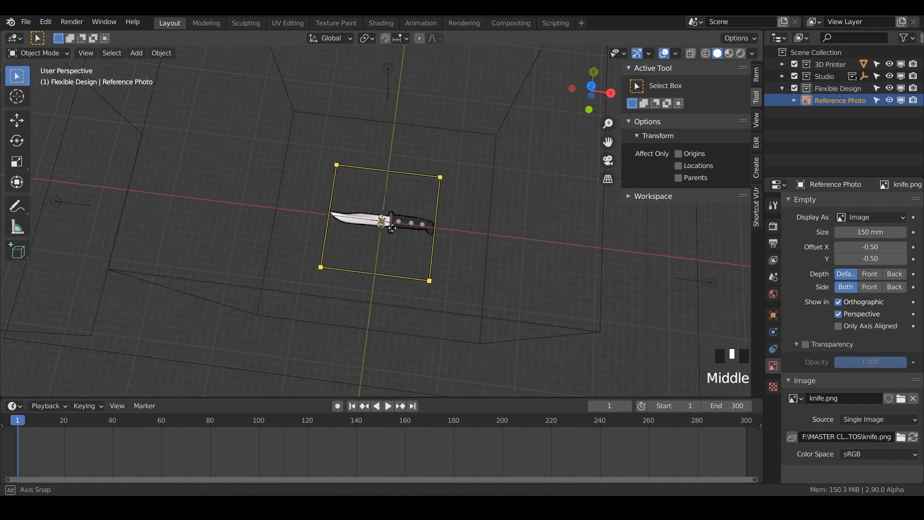
scroll(392, 228, up, 8)
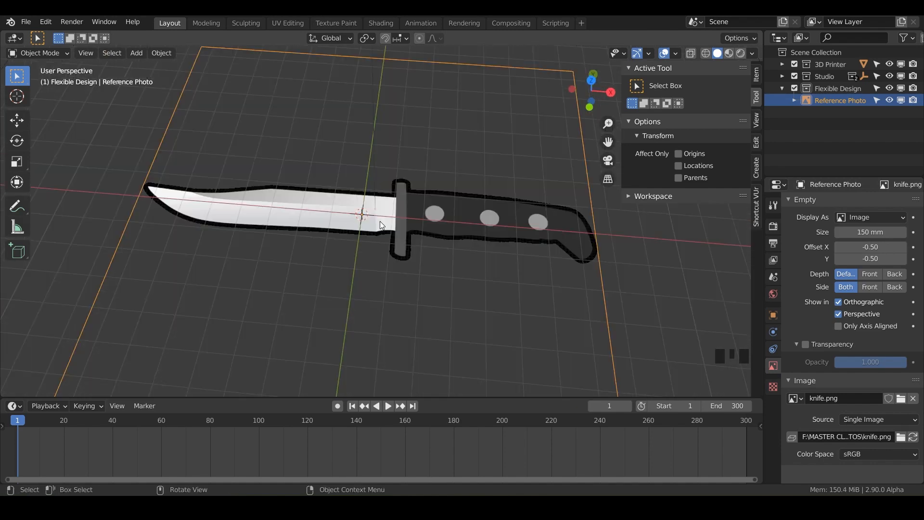
- In top view, add a mesh plane with a size of 150 mm over the reference image
key(KP_7)
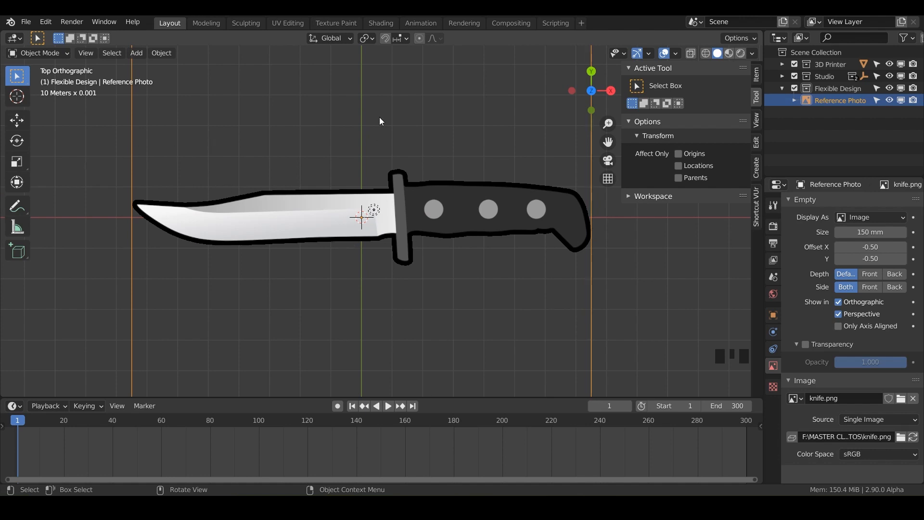
key(shift)
key(shift+a)
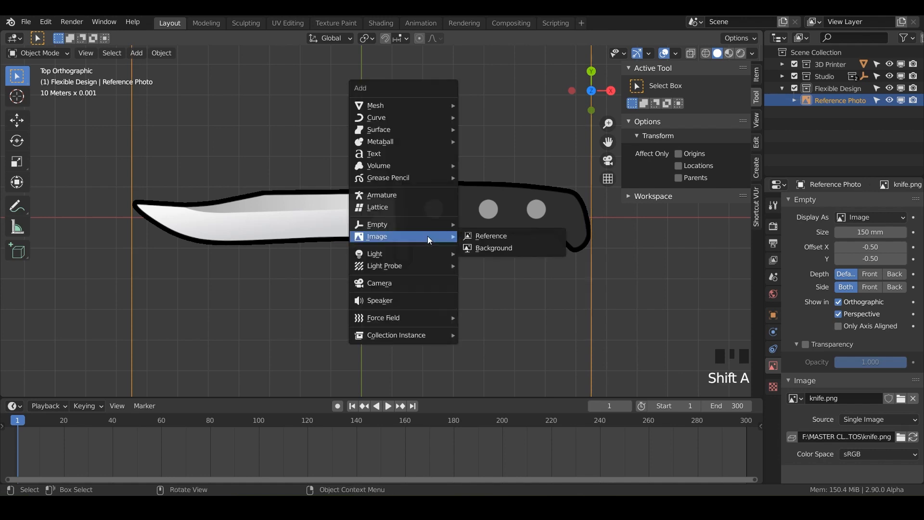
mouse_move(410, 113)
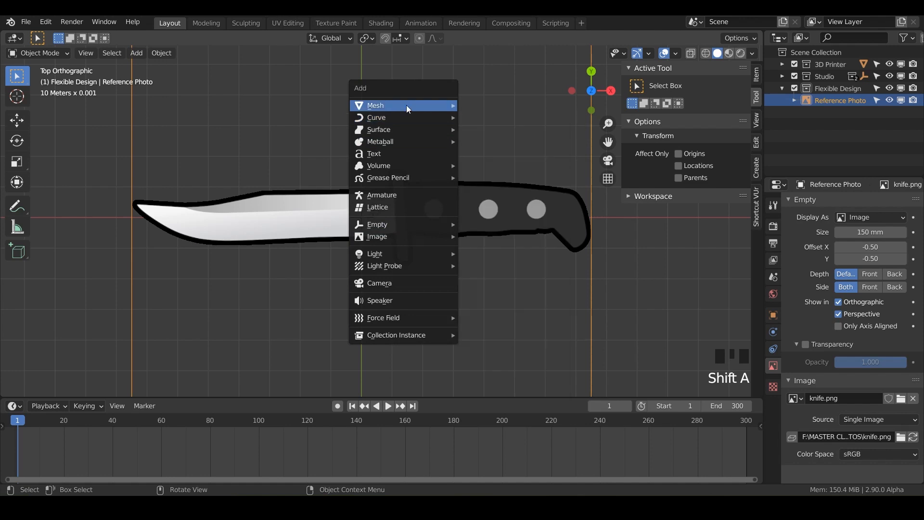
click(485, 105)
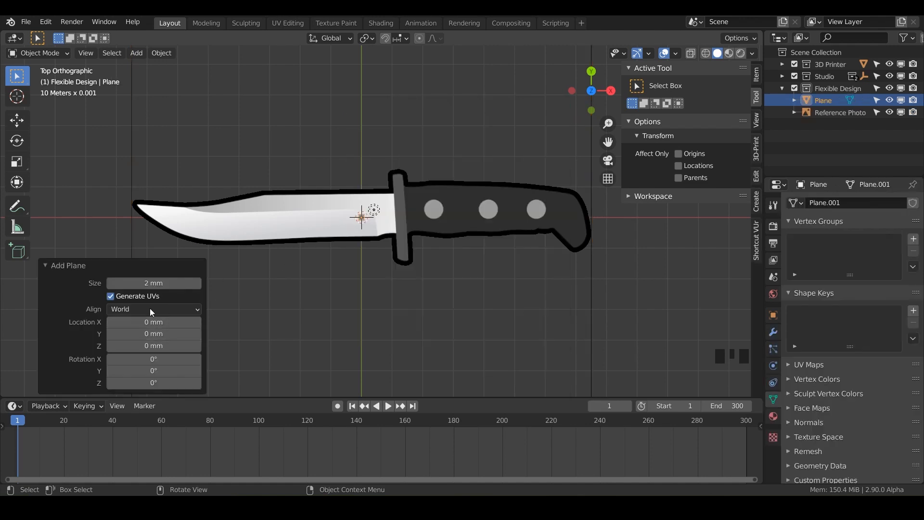
click(153, 283)
text(150)
key(Return)
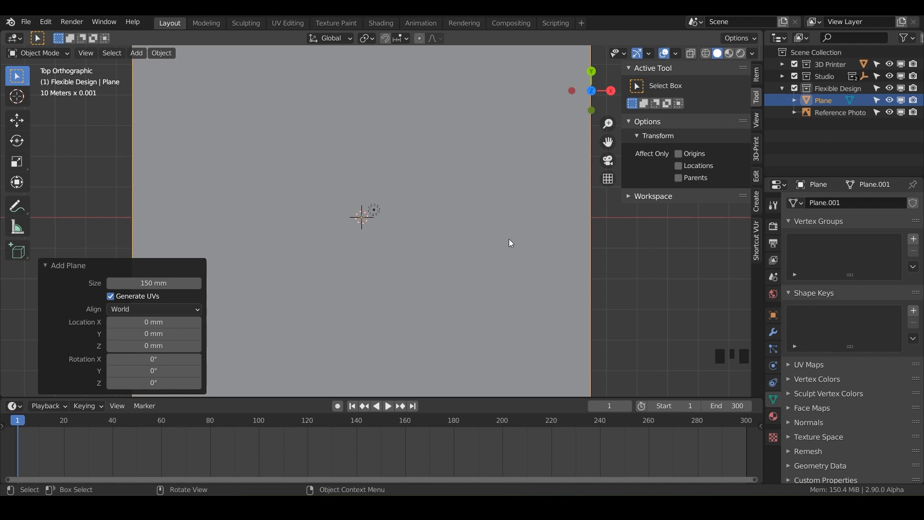
- Turn on X-ray and, in Edit Mode, scale the plane along Y to 0.230 so it closely frames the knife
key(alt+z)
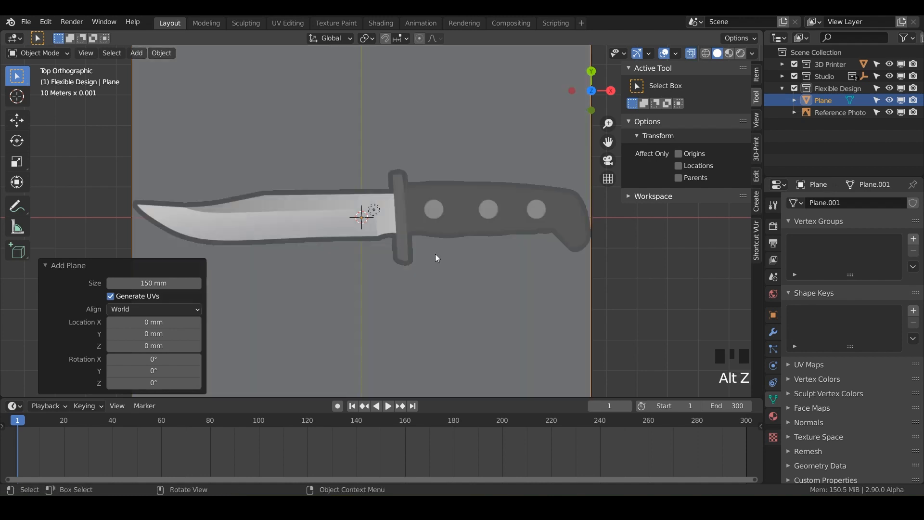
scroll(458, 279, down, 2)
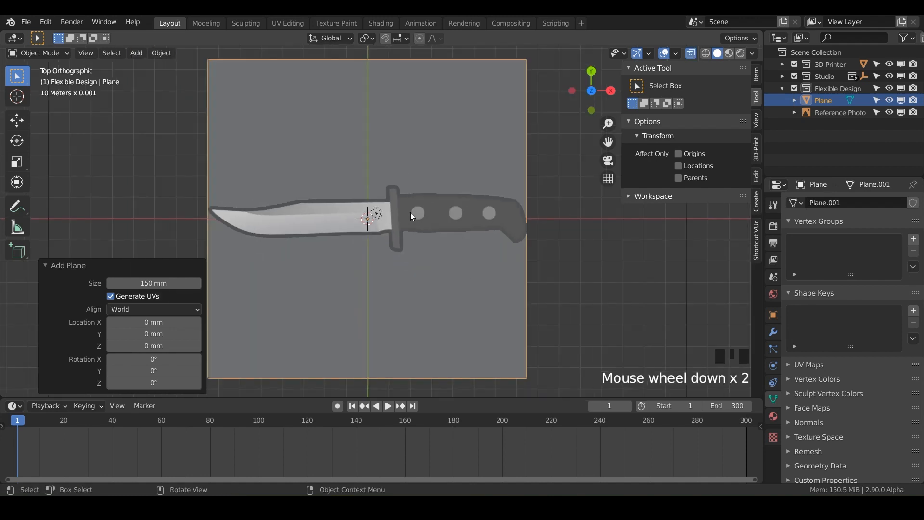
key(Tab)
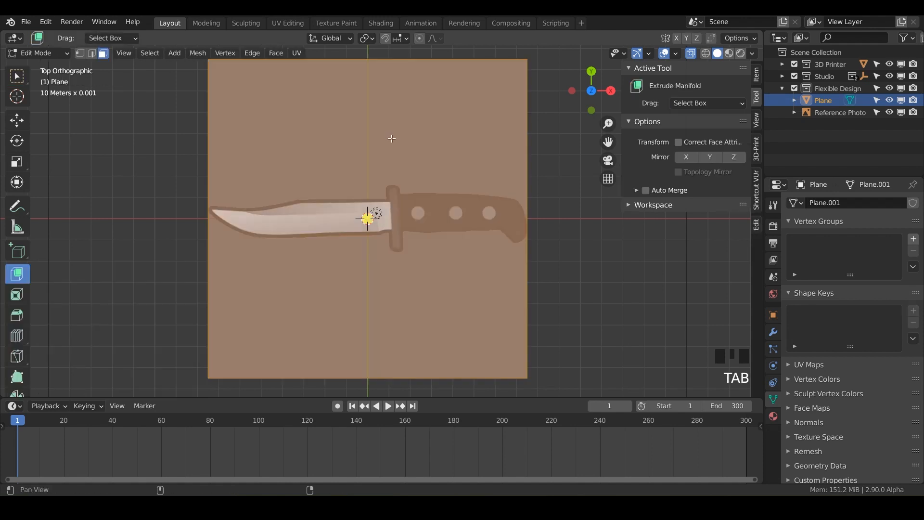
shift+middle_drag(398, 133, 404, 163)
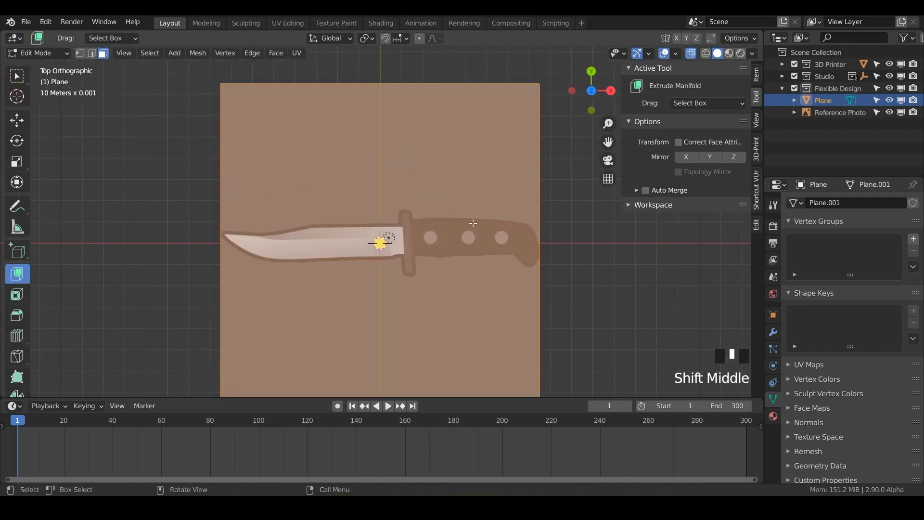
key(s)
key(y)
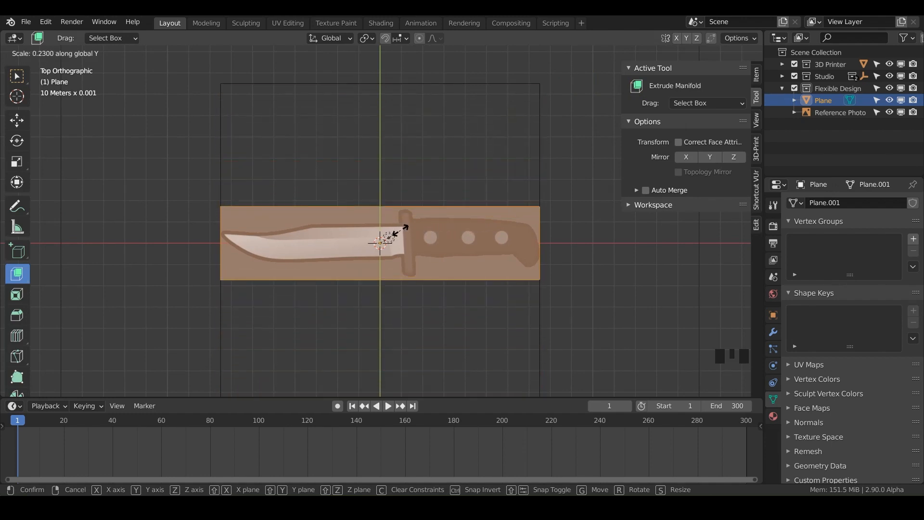
click(401, 231)
scroll(325, 197, up, 2)
shift+middle_drag(359, 183, 365, 140)
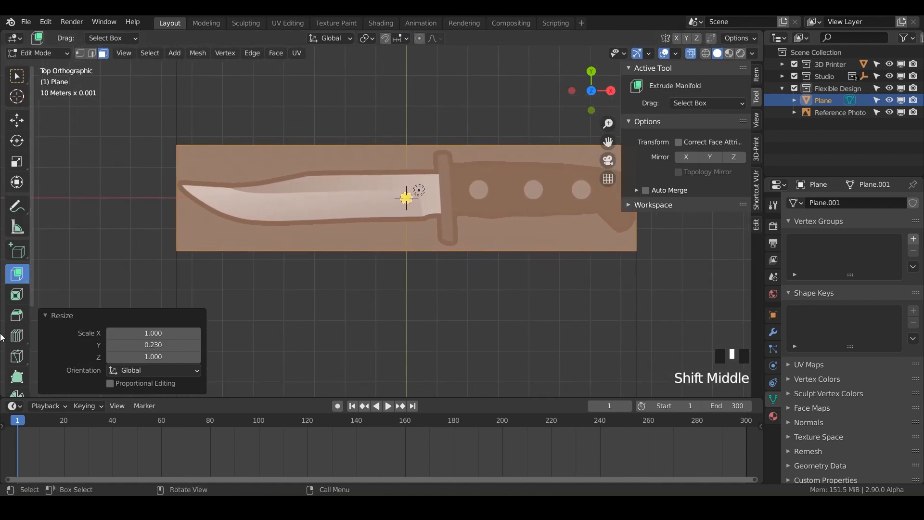
- Use the Knife tool to cut a closed zigzag across the plane's blade and handle areas, starting and ending at its lower-left corner
scroll(2, 337, down, 1)
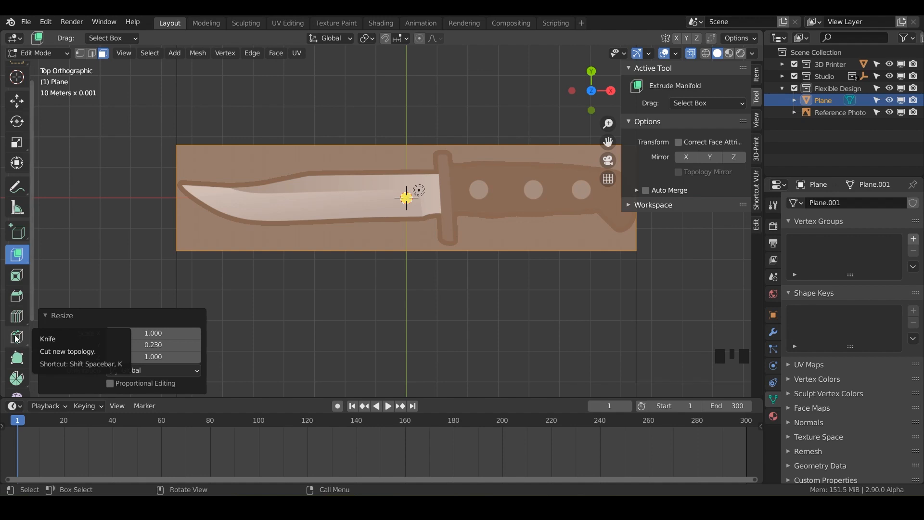
click(16, 337)
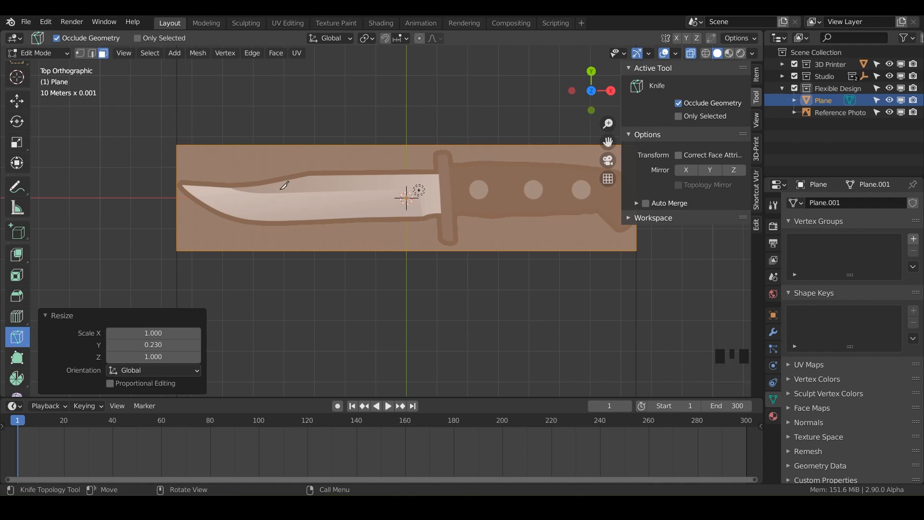
shift+middle_drag(281, 167, 301, 200)
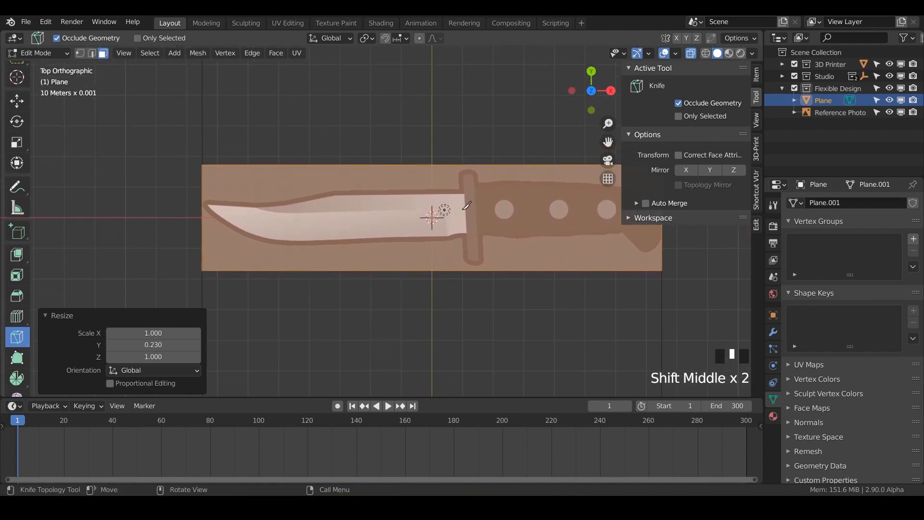
click(203, 269)
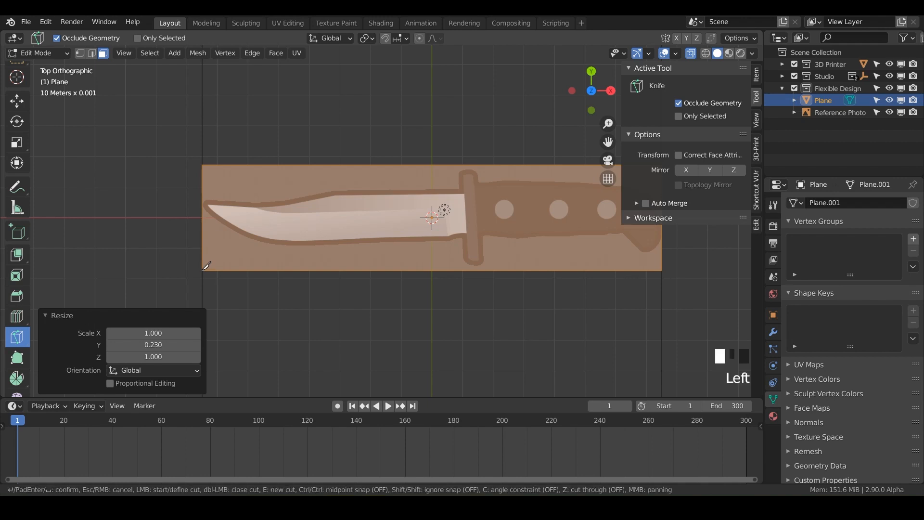
click(245, 243)
click(272, 203)
click(322, 243)
click(348, 193)
click(369, 233)
click(399, 196)
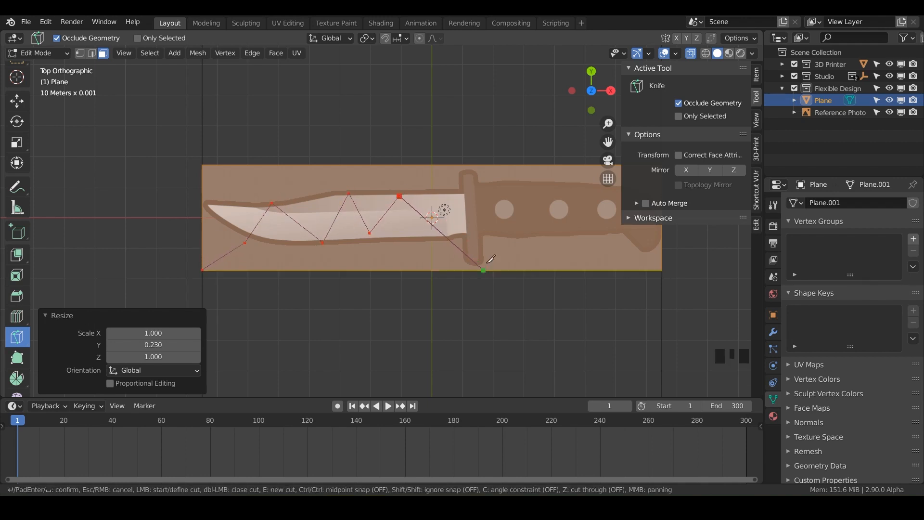
click(483, 270)
click(503, 165)
click(529, 218)
click(560, 196)
click(570, 237)
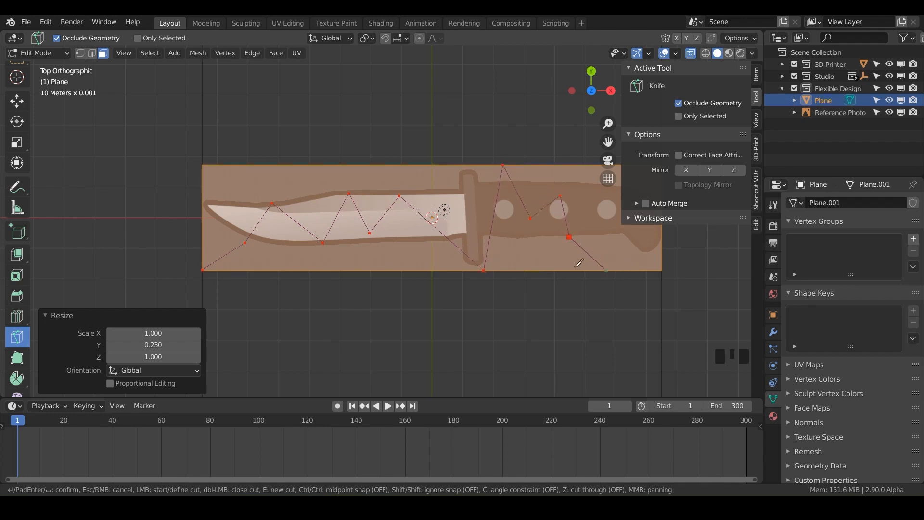
click(540, 241)
click(458, 195)
click(378, 202)
click(348, 233)
click(306, 195)
click(279, 244)
click(202, 269)
key(Return)
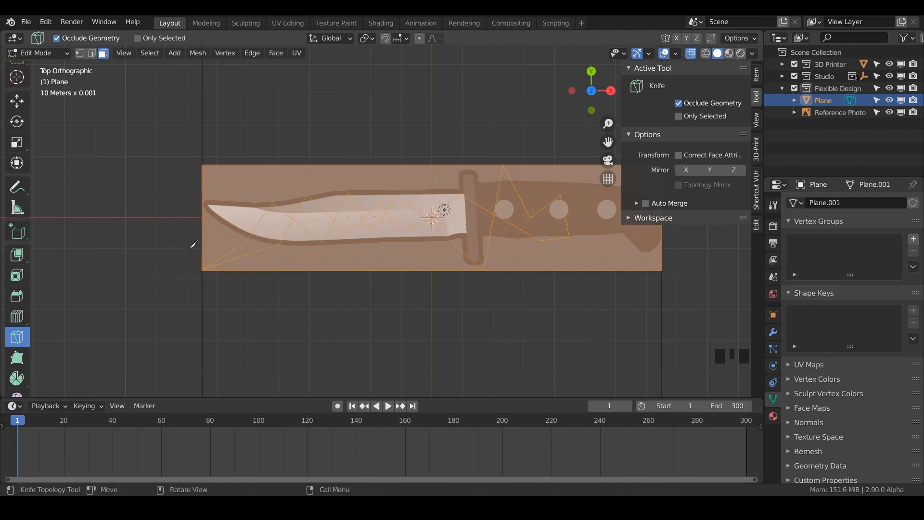
- Switch to vertex selection and examine the vertices that the zigzag cut created across the blade area
click(80, 53)
scroll(339, 232, up, 7)
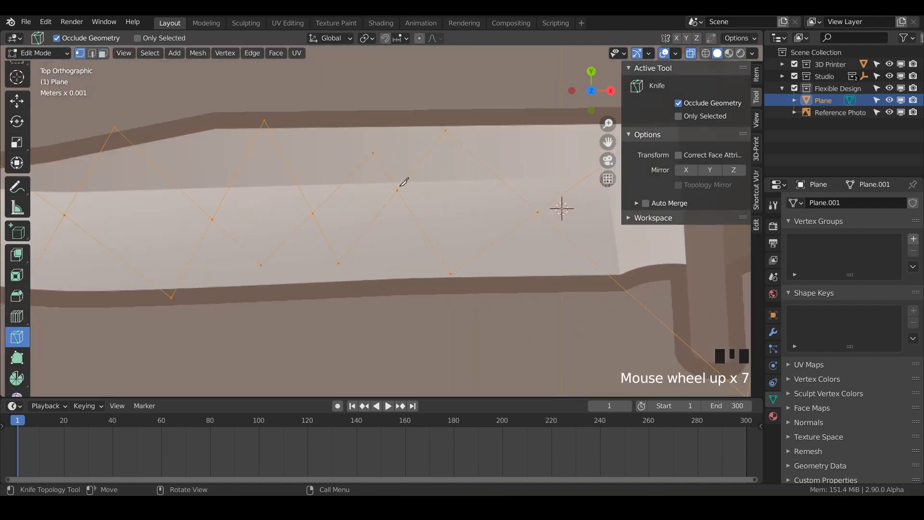
scroll(309, 245, down, 8)
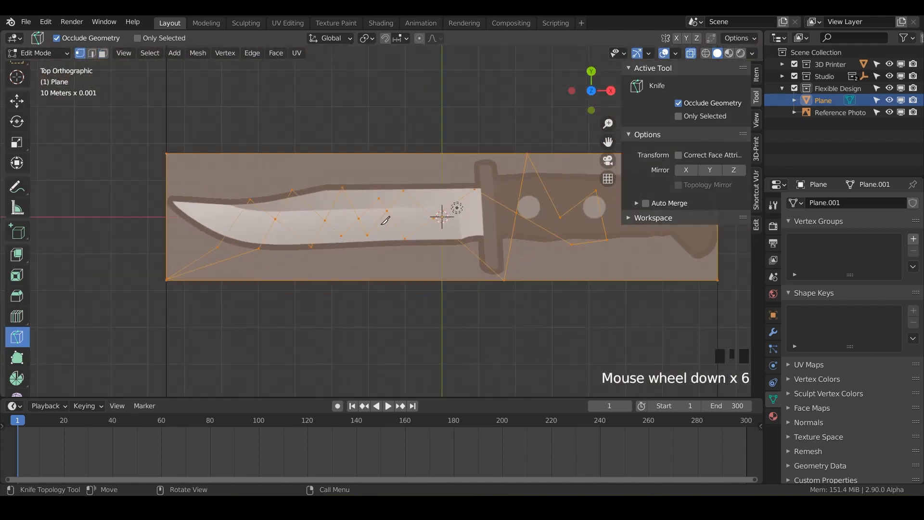
shift+middle_drag(386, 220, 352, 205)
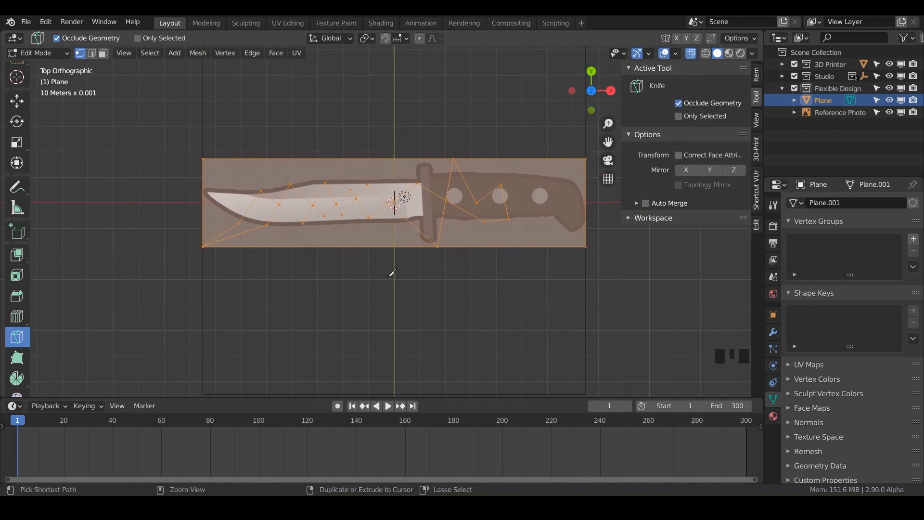
- Undo the switch to vertex selection and the zigzag practice cut, and hide the viewport sidebar
key(ctrl+z)
key(ctrl+z)
scroll(281, 211, up, 6)
shift+middle_drag(303, 180, 373, 255)
scroll(437, 230, down, 1)
scroll(378, 252, down, 2)
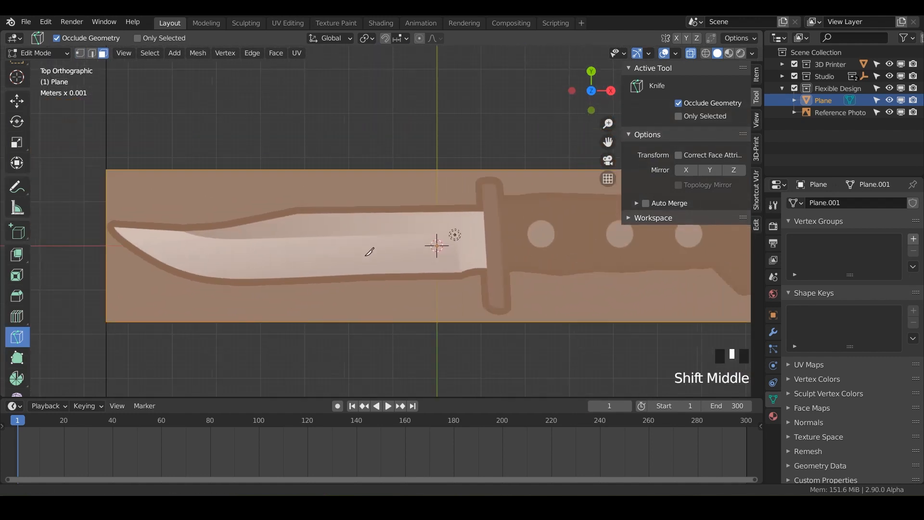
shift+middle_drag(453, 196, 392, 207)
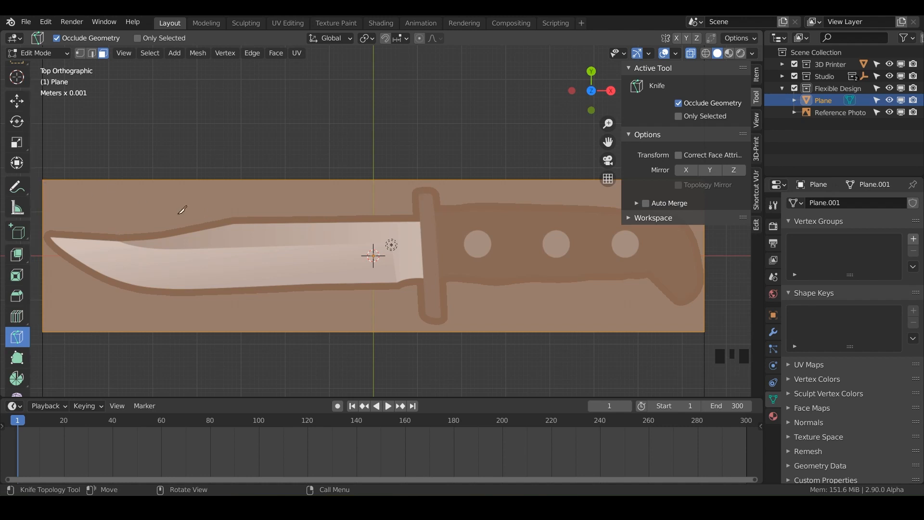
mouse_move(212, 206)
shift+middle_down()
mouse_move(285, 204)
mouse_move(217, 207)
shift+middle_up()
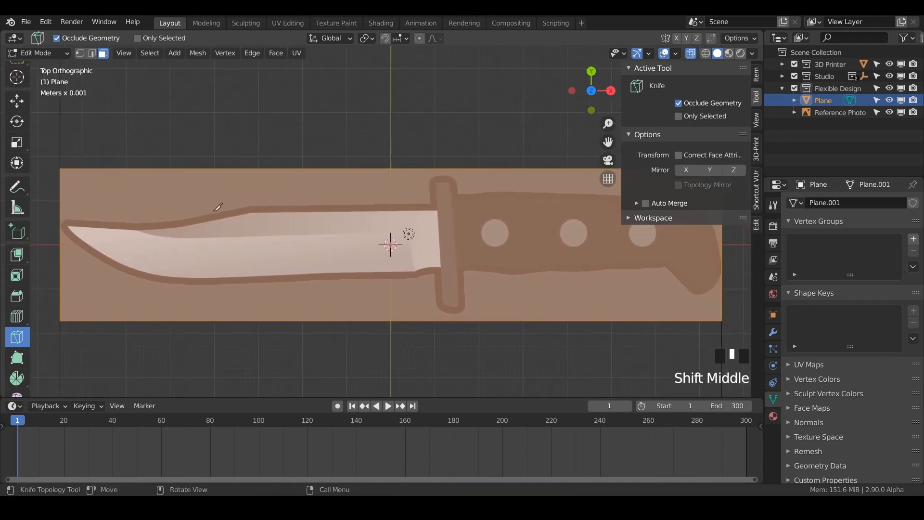
key(n)
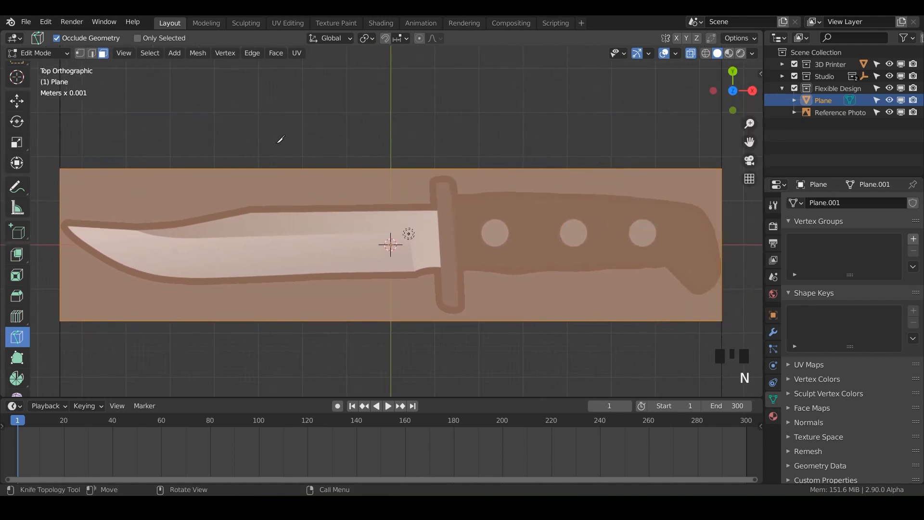
shift+middle_drag(294, 152, 289, 128)
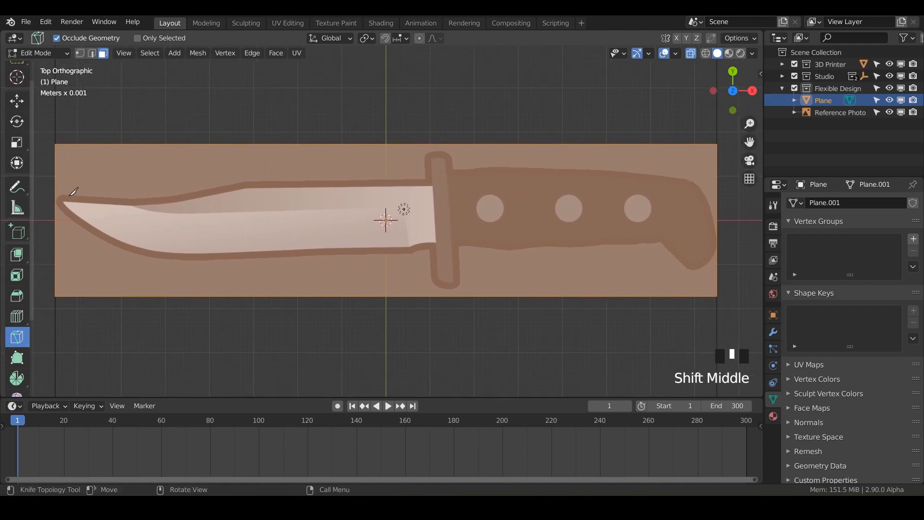
- Start a Knife cut on the plane's left edge beside the blade tip and trace the blade's upper edge to the guard
click(54, 195)
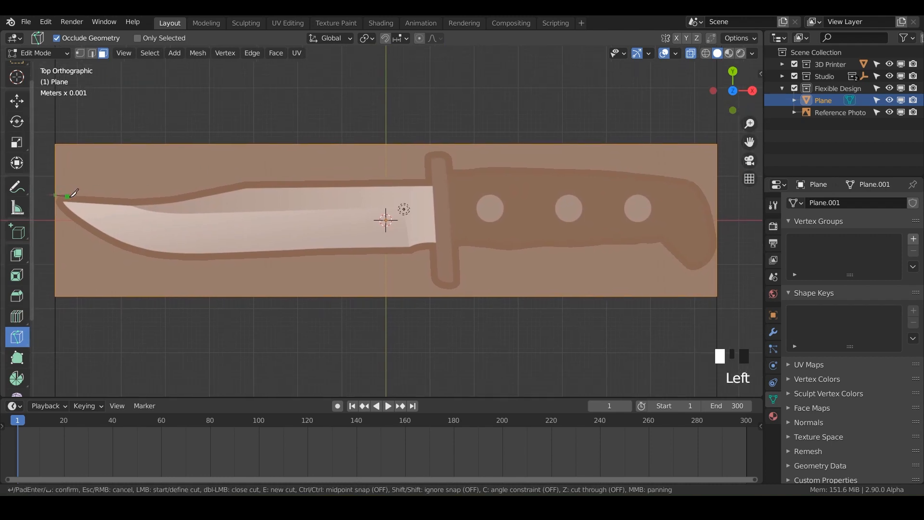
click(70, 196)
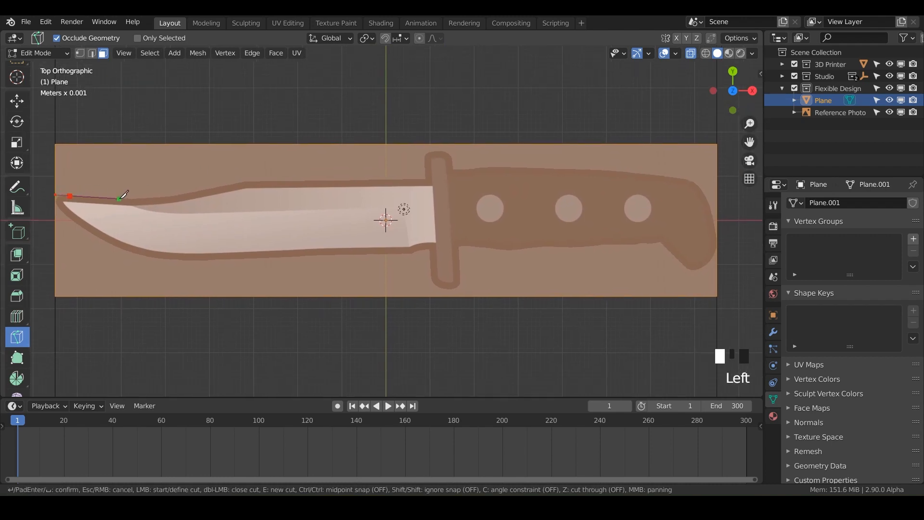
click(135, 201)
click(179, 197)
click(245, 183)
click(321, 182)
click(426, 180)
- Continue the knife cut around the rounded upper end of the guard, down to where it meets the handle
click(425, 160)
shift+middle_drag(428, 155, 336, 140)
scroll(416, 247, up, 1)
scroll(416, 247, up, 2)
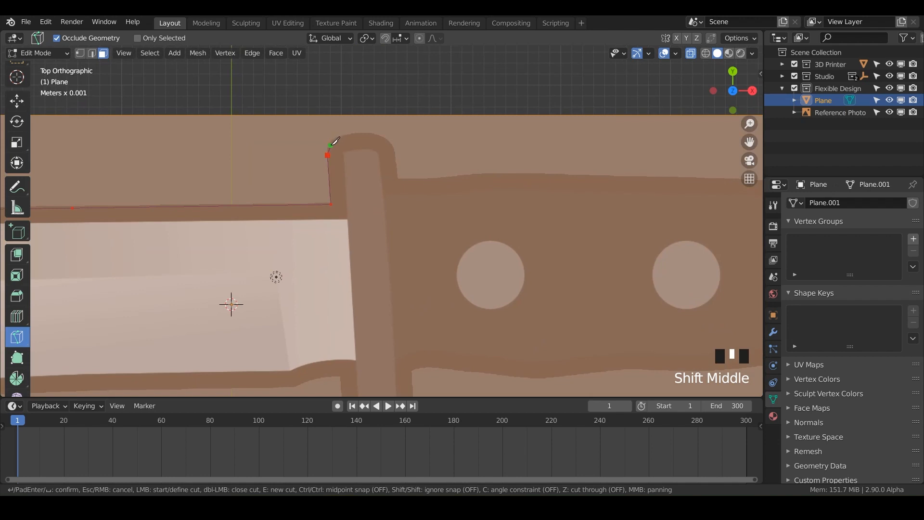
click(330, 145)
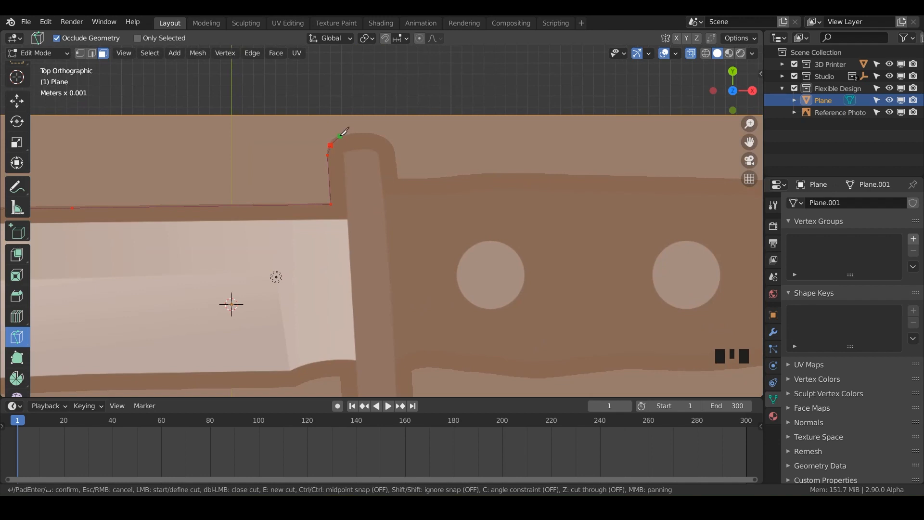
click(339, 136)
click(365, 135)
click(380, 136)
click(392, 144)
click(396, 161)
click(397, 179)
- Continue the knife cut along the handle's upper edge to the start of the pommel's curve
shift+middle_drag(402, 180, 252, 149)
click(281, 148)
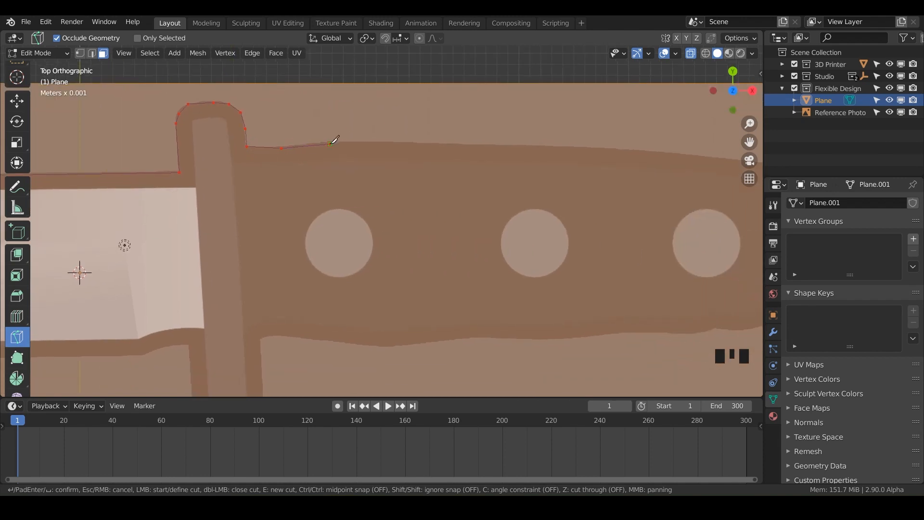
click(330, 144)
shift+middle_drag(330, 144, 190, 130)
click(314, 132)
click(496, 139)
click(600, 150)
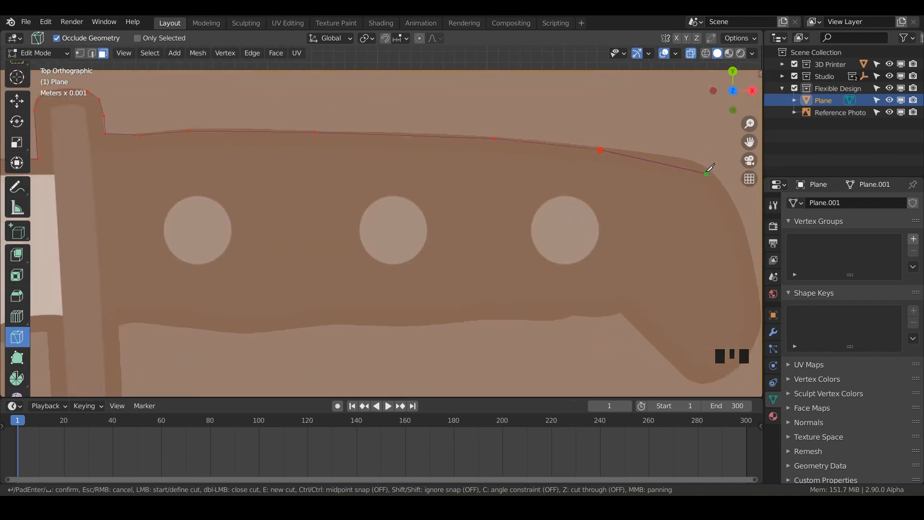
click(679, 156)
- Trace the cut around the curved pommel, touching the plane's right edge, and back to the inner corner under the handle
click(701, 165)
click(725, 186)
click(744, 223)
shift+middle_drag(745, 225, 596, 146)
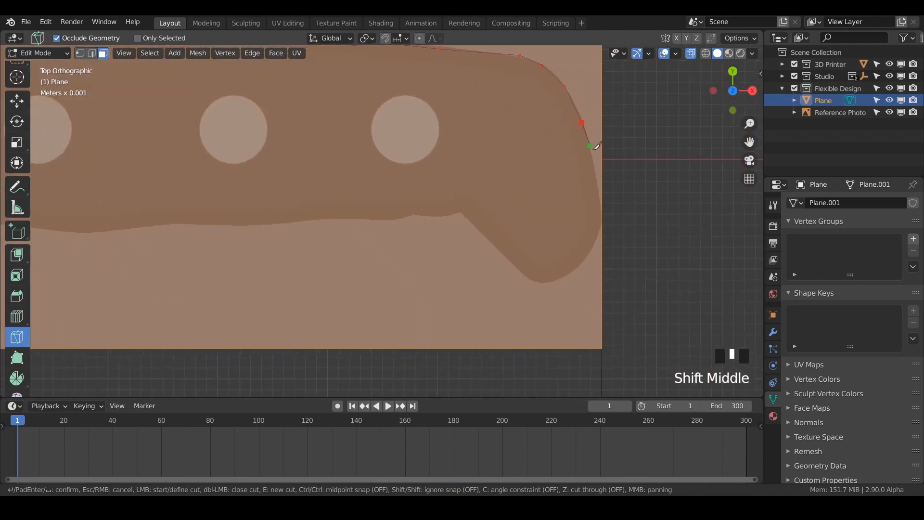
click(595, 150)
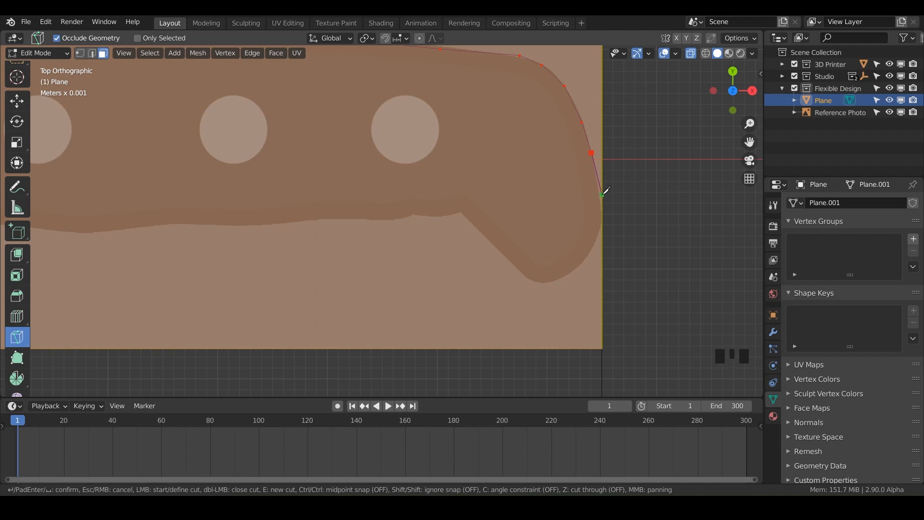
click(602, 194)
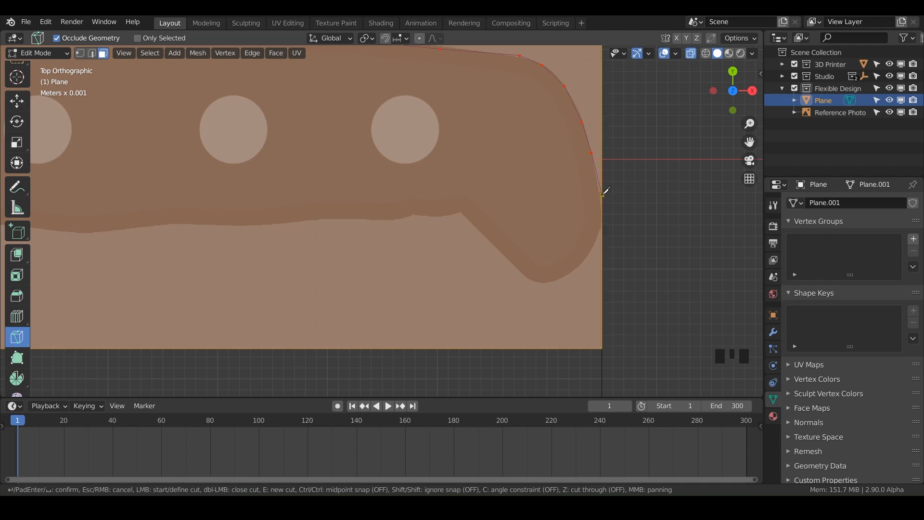
click(602, 228)
click(589, 250)
click(570, 272)
click(548, 282)
click(529, 279)
click(505, 257)
click(461, 210)
- Continue the knife cut along the wavy lower edge of the handle back to the guard
click(442, 216)
click(390, 220)
click(353, 219)
click(323, 219)
click(272, 224)
shift+middle_drag(183, 219, 332, 111)
click(343, 206)
click(317, 208)
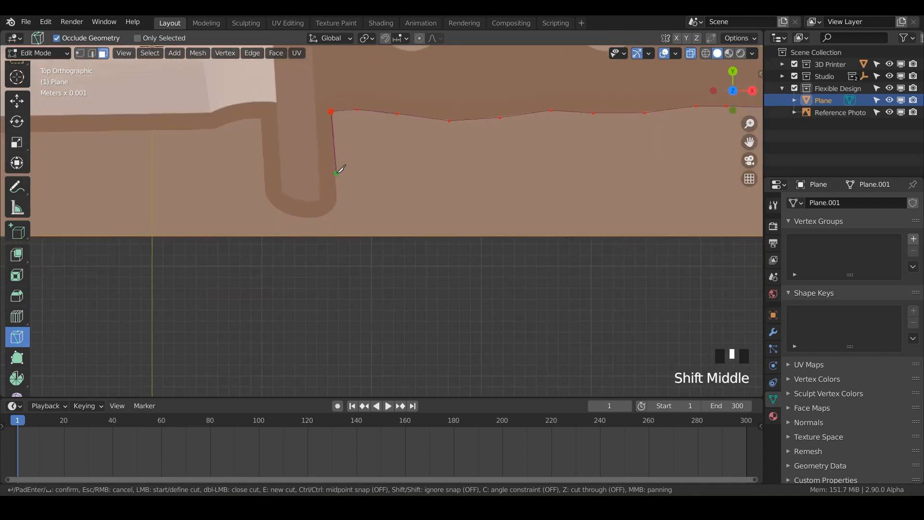
- Trace the cut around the rounded lower end of the guard and up to the blade's lower edge
click(336, 191)
click(333, 205)
click(320, 215)
click(294, 218)
click(274, 208)
click(265, 189)
shift+middle_drag(265, 189, 292, 231)
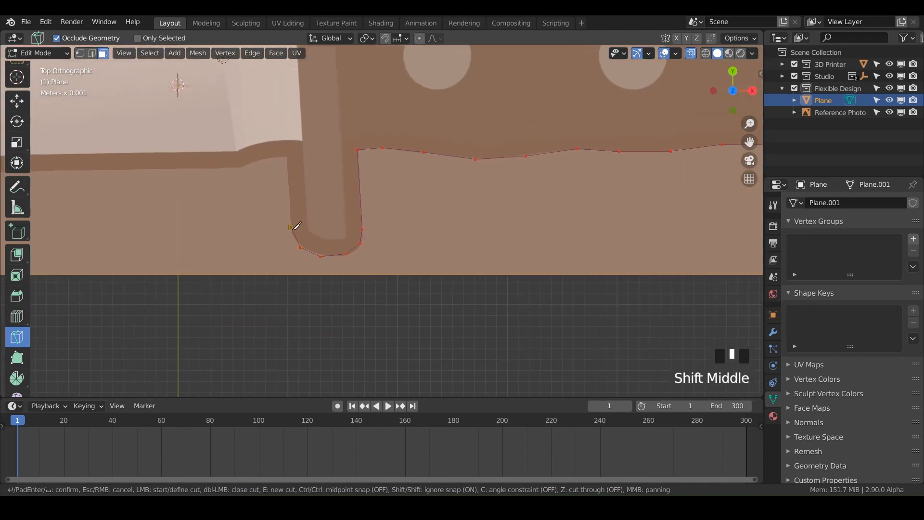
click(290, 190)
click(288, 158)
- Continue the knife cut along the blade's lower edge from the guard up the curve toward the tip
click(265, 163)
click(230, 164)
shift+middle_drag(229, 164, 600, 208)
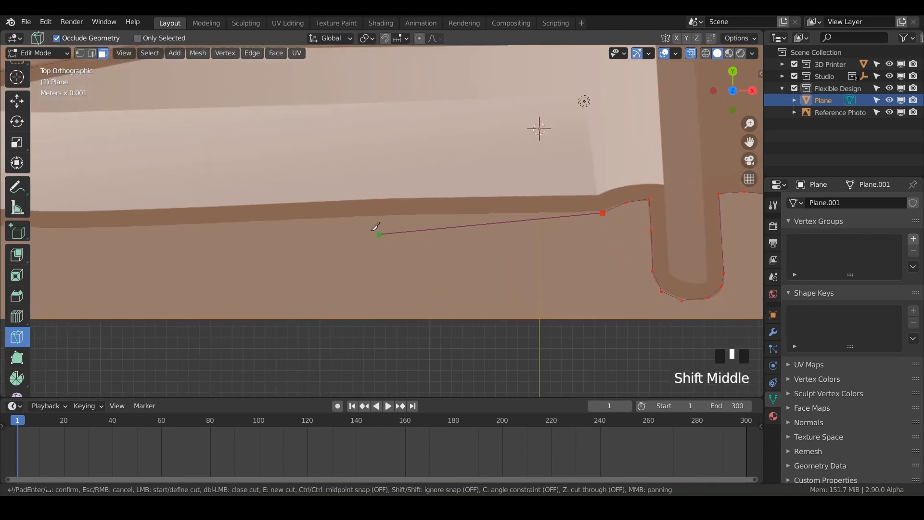
shift+middle_drag(371, 215, 413, 211)
click(455, 213)
click(308, 216)
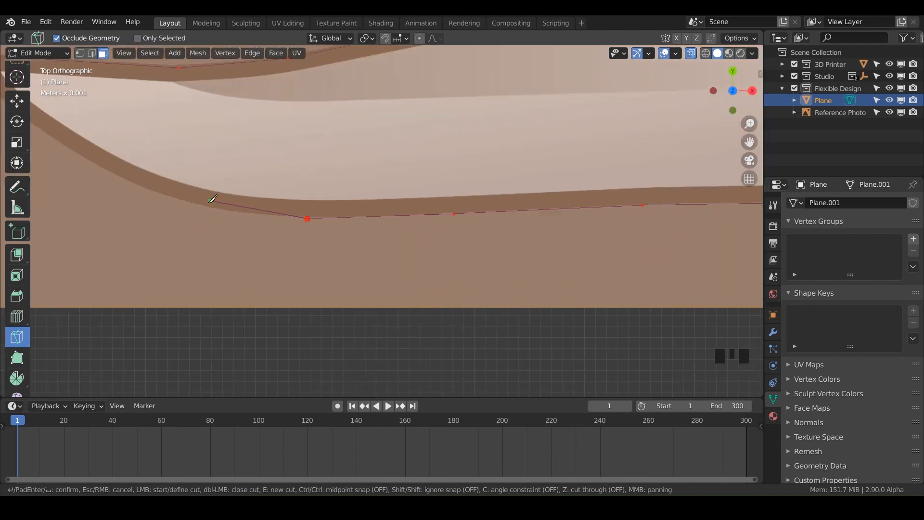
click(199, 204)
shift+middle_drag(200, 203, 371, 237)
click(286, 210)
click(212, 164)
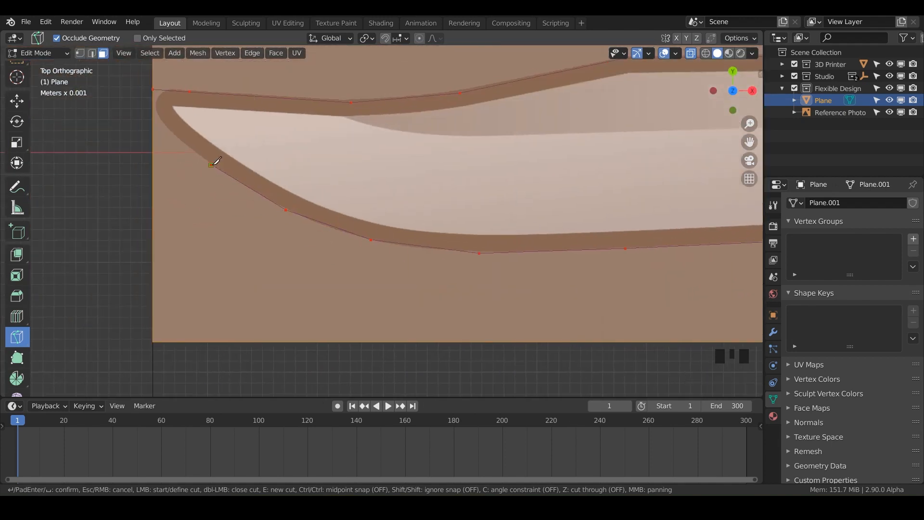
- Close the knife outline around the blade tip at its starting point on the plane's left edge and apply the cut
shift+middle_drag(208, 157, 274, 192)
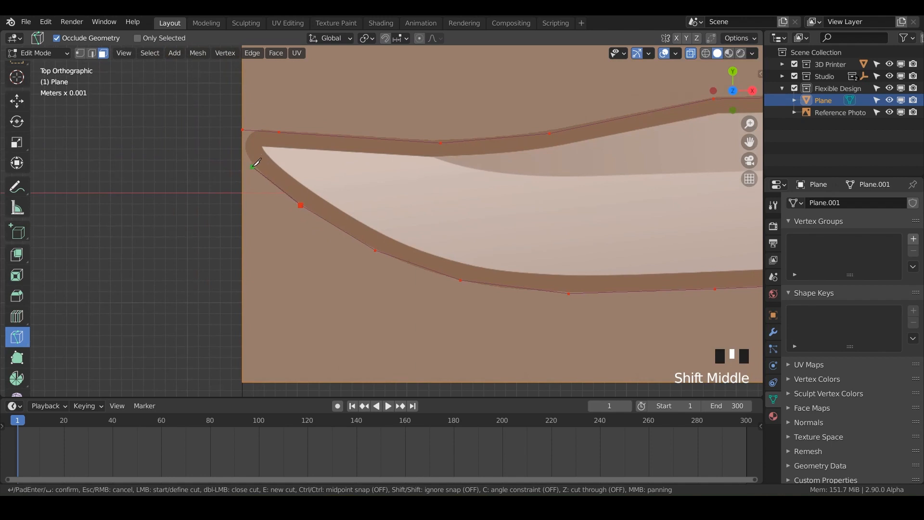
click(254, 167)
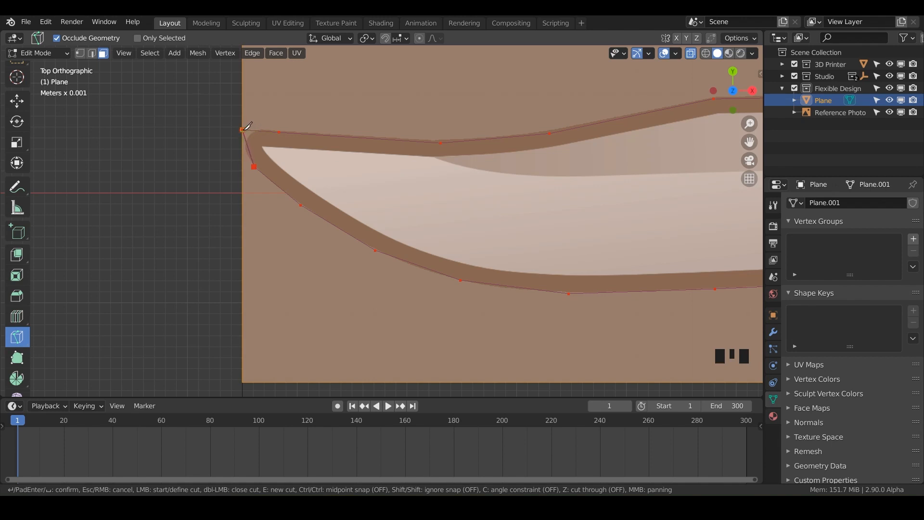
click(243, 130)
key(Return)
scroll(192, 145, down, 6)
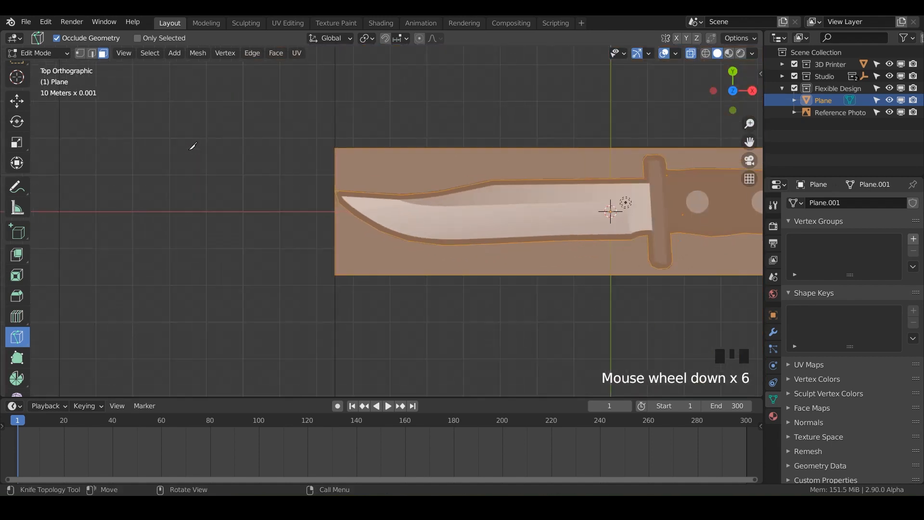
- Cut a straight line between the guard's two blade-side corners to separate the blade from the guard
shift+middle_drag(192, 144, 86, 136)
shift+middle_drag(311, 187, 163, 229)
scroll(233, 181, up, 3)
scroll(367, 230, down, 3)
scroll(330, 196, up, 2)
scroll(293, 216, up, 2)
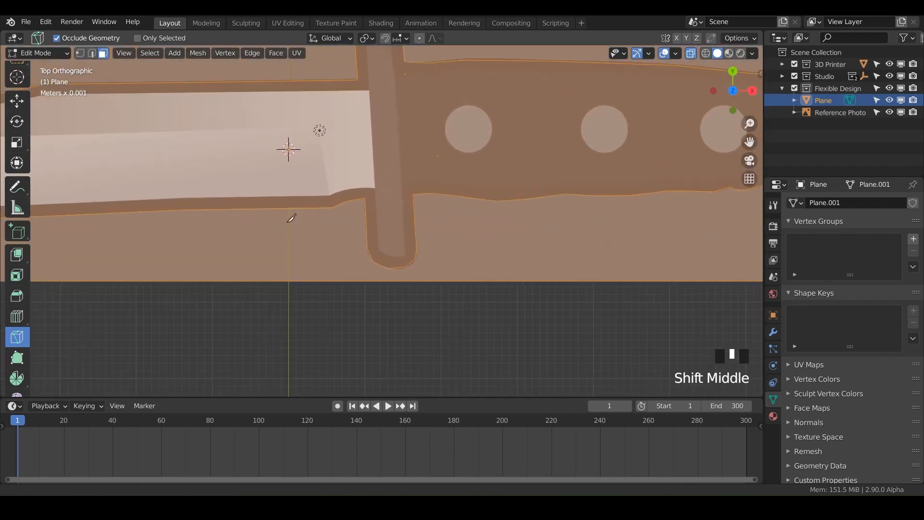
shift+middle_drag(293, 215, 210, 233)
scroll(283, 169, up, 2)
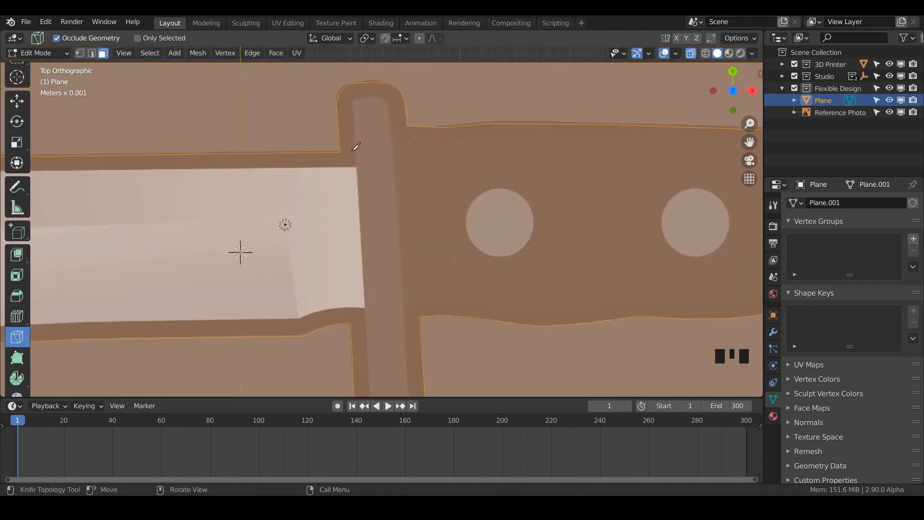
shift+middle_drag(364, 182, 345, 126)
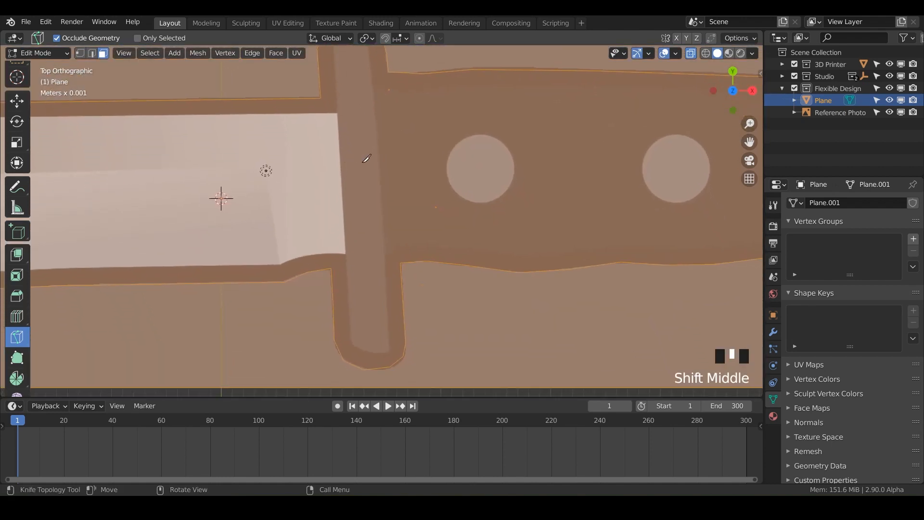
shift+middle_drag(367, 158, 391, 167)
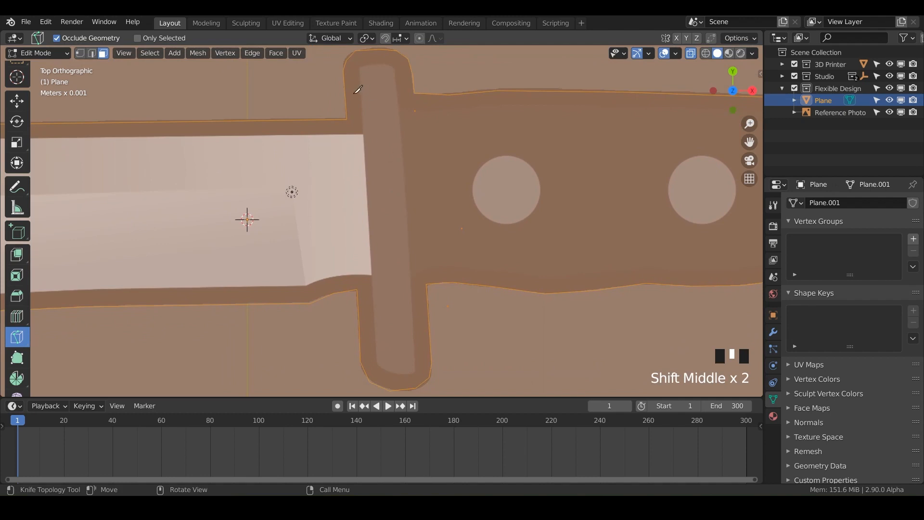
click(346, 119)
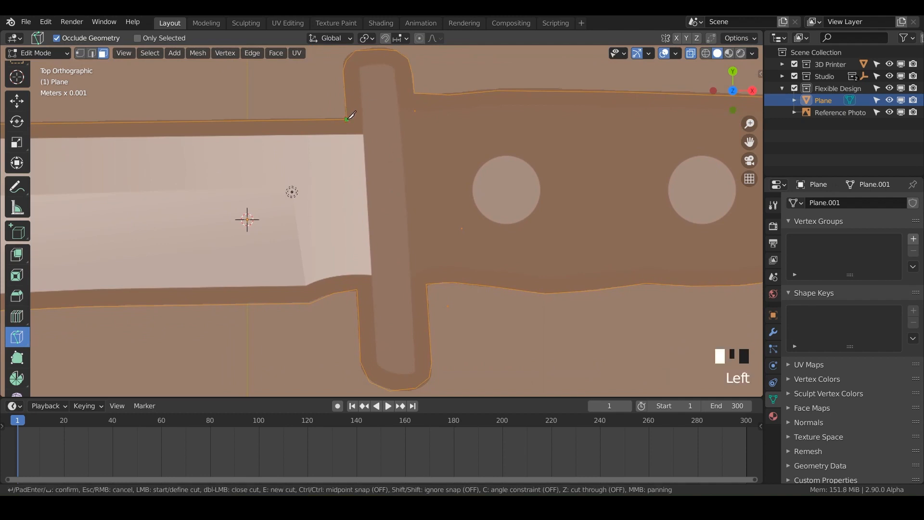
click(357, 289)
key(Return)
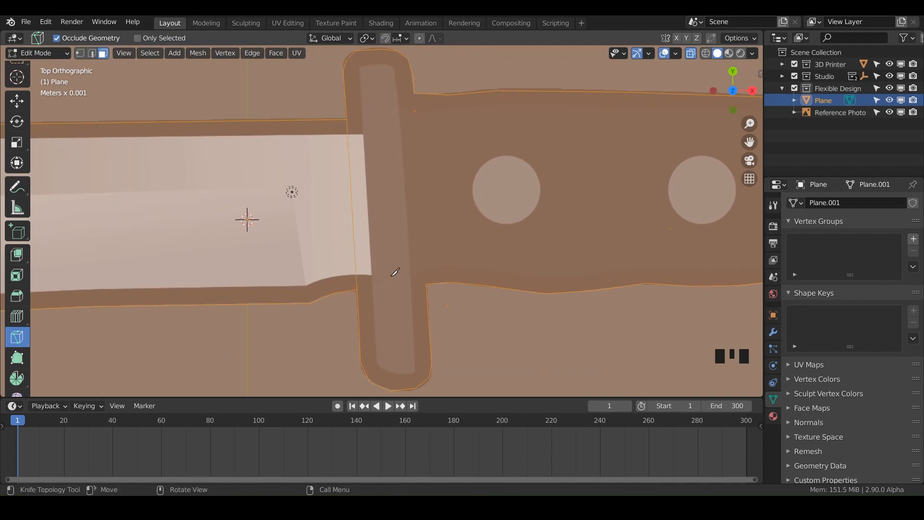
- Cut a straight line between the guard's two handle-side corners to separate the guard from the handle
click(415, 92)
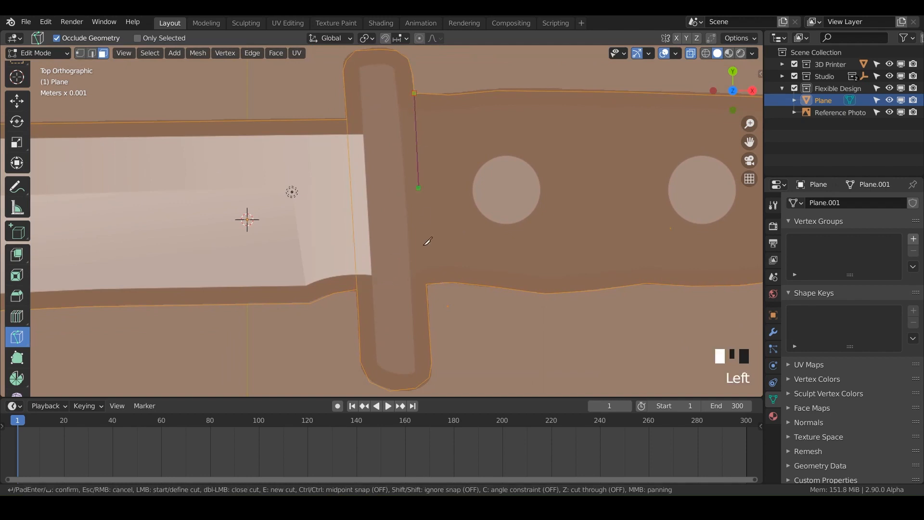
click(427, 283)
key(Return)
- Cut the blade's bevel line from the lower-edge notch near the guard up and along the blade to its upper edge near the tip
scroll(413, 196, up, 2)
shift+middle_drag(413, 196, 336, 188)
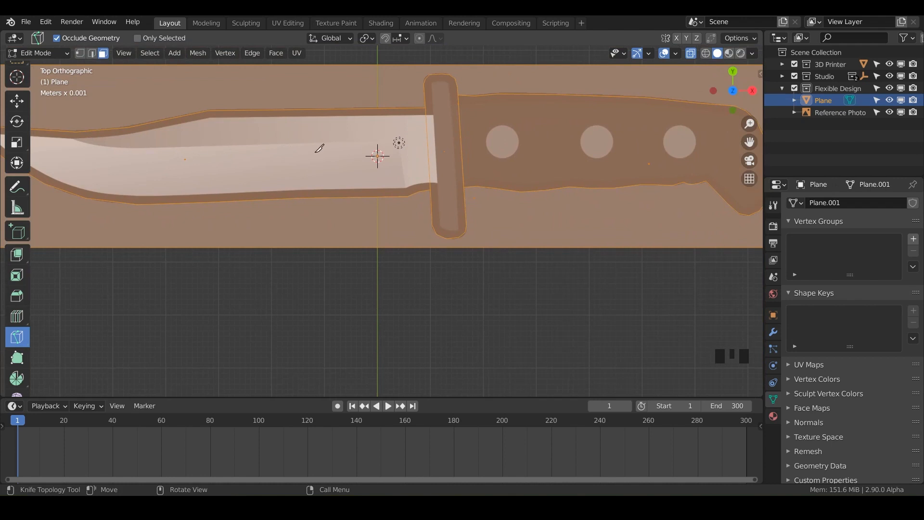
click(408, 196)
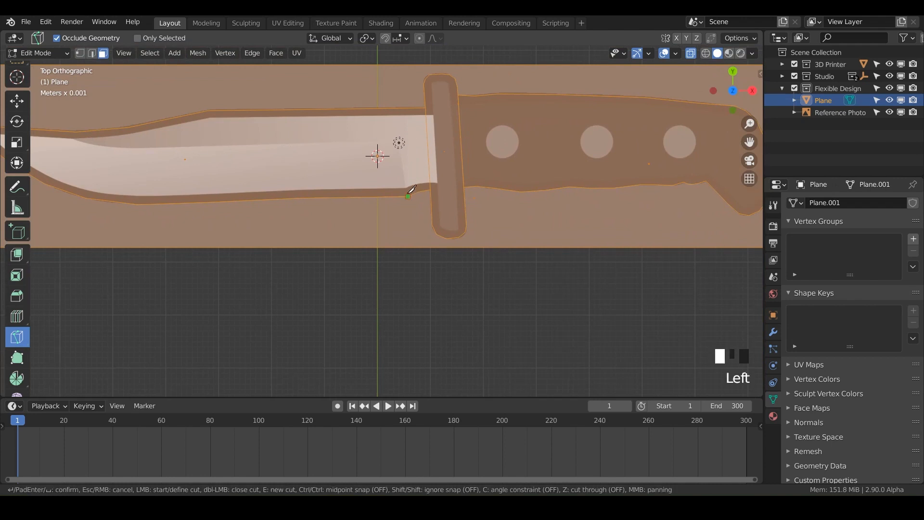
click(400, 141)
click(312, 141)
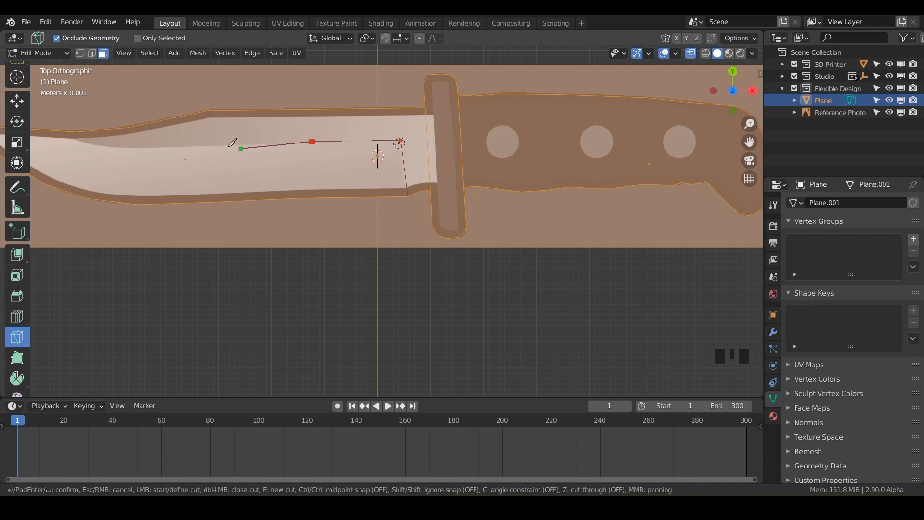
click(210, 145)
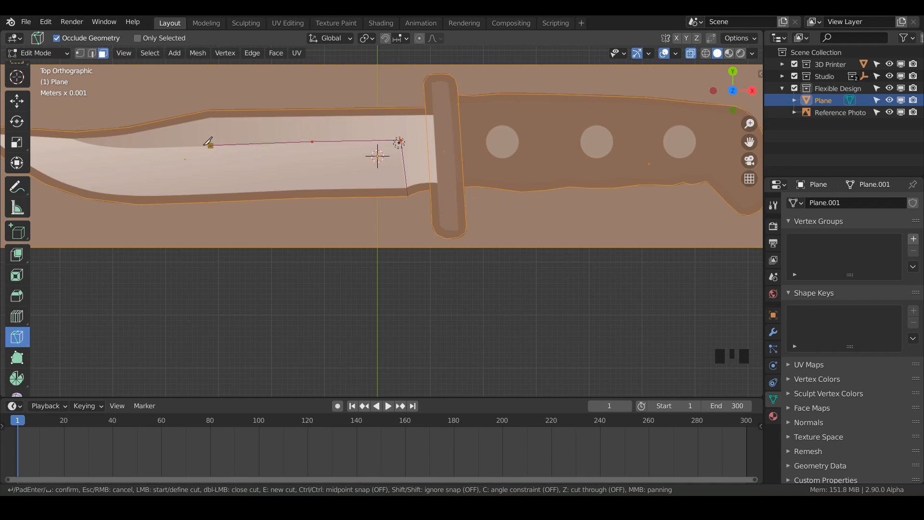
click(134, 150)
click(102, 146)
click(80, 141)
click(67, 131)
key(Return)
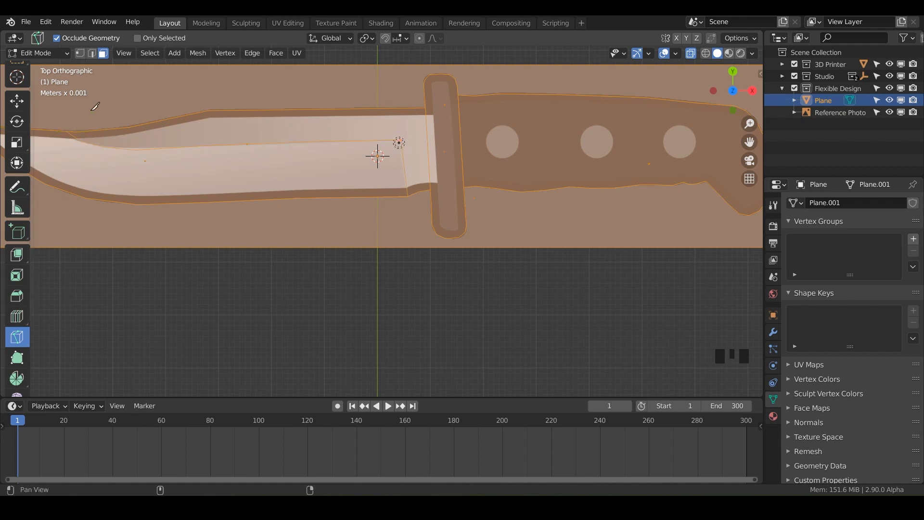
- Save the knife file with the blade cuts in place
shift+middle_drag(95, 106, 662, 102)
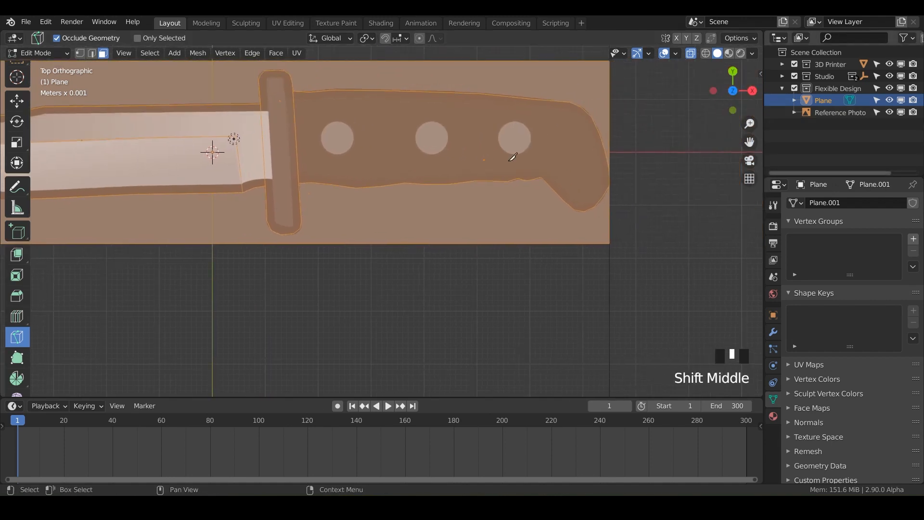
shift+middle_drag(351, 192, 457, 239)
scroll(453, 195, up, 2)
scroll(452, 195, up, 2)
shift+middle_drag(405, 210, 276, 242)
key(ctrl+s)
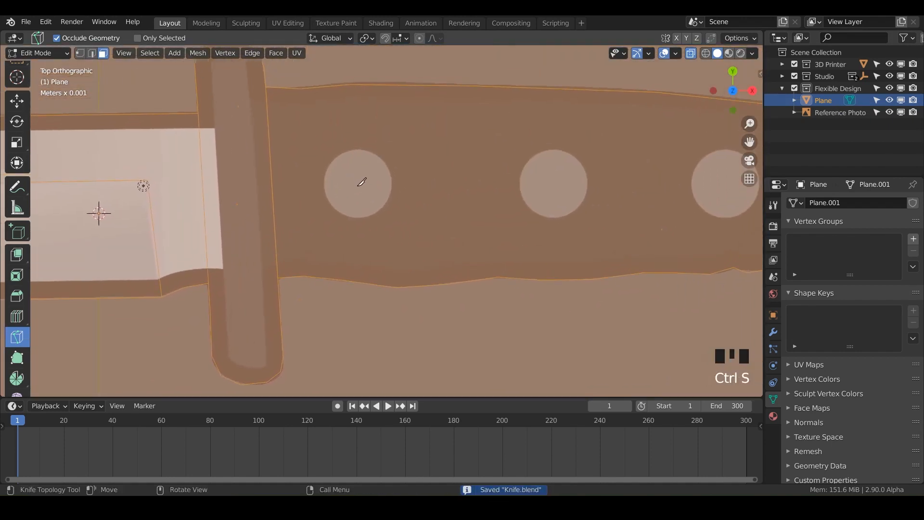
- Cut a closed loop around the handle's rivet circle nearest the guard and apply the cut
shift+middle_drag(331, 169, 335, 189)
click(353, 173)
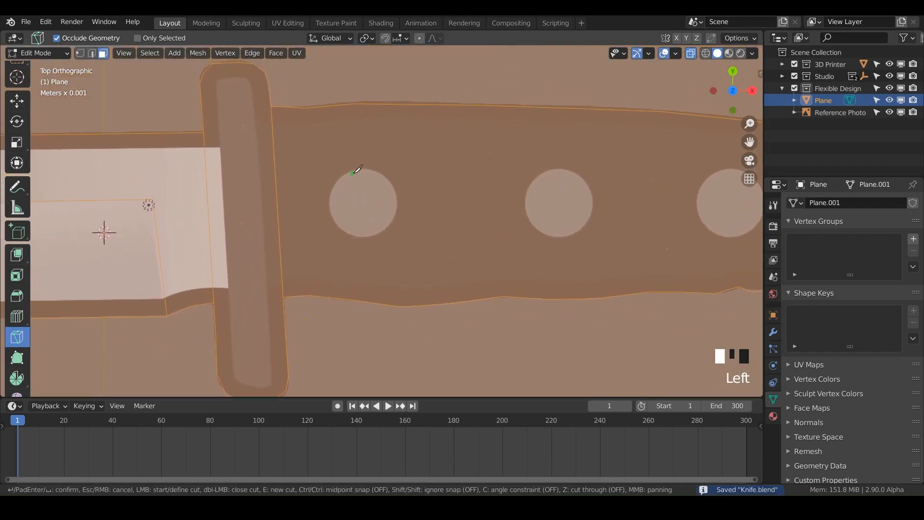
click(371, 171)
click(387, 178)
click(395, 193)
click(395, 213)
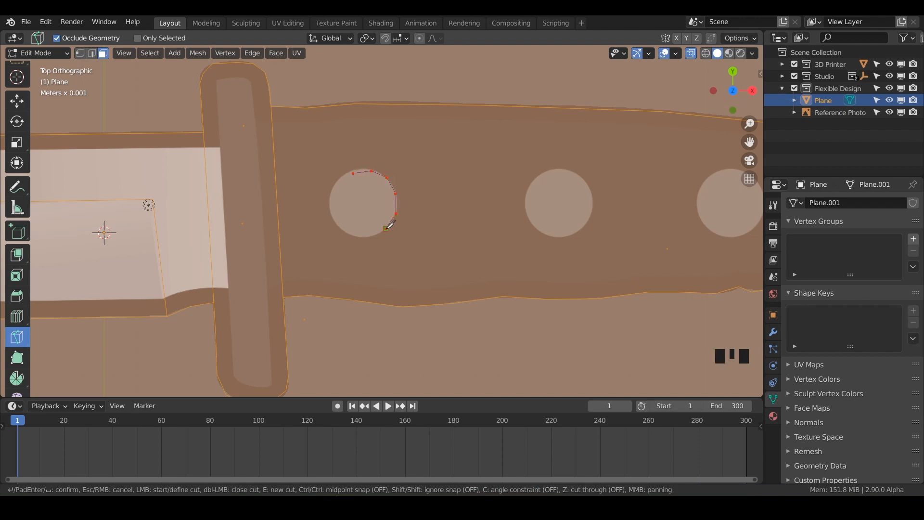
click(386, 228)
click(369, 237)
click(347, 234)
click(334, 220)
click(328, 199)
click(339, 180)
click(353, 173)
key(Return)
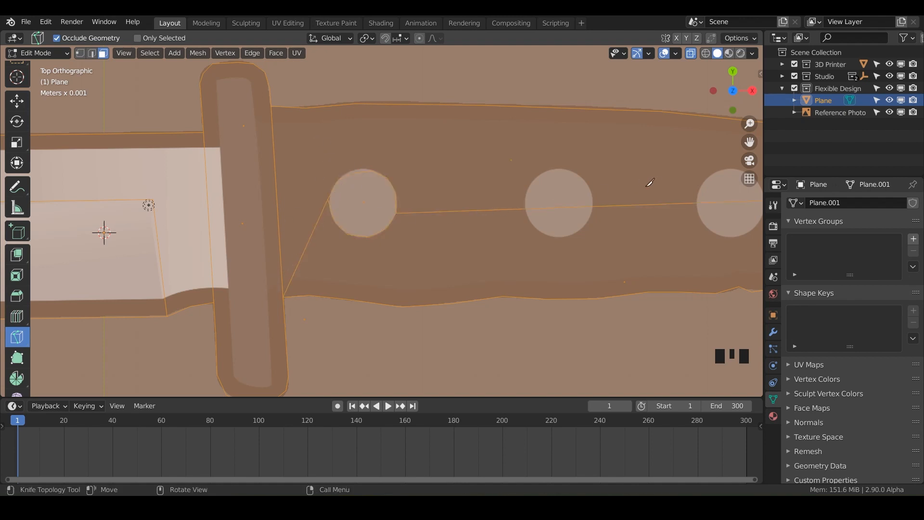
- Cut a closed loop around the handle's middle rivet circle
shift+middle_drag(427, 241, 267, 253)
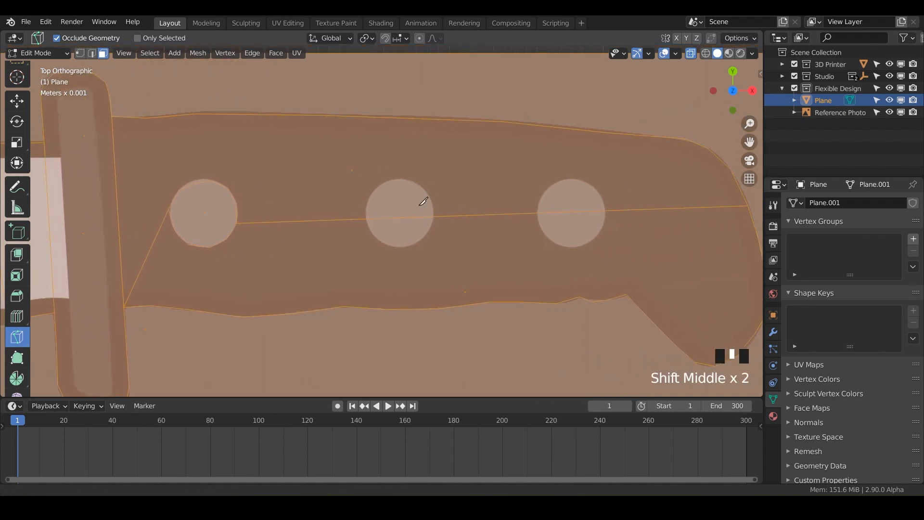
shift+middle_drag(422, 200, 394, 182)
click(365, 160)
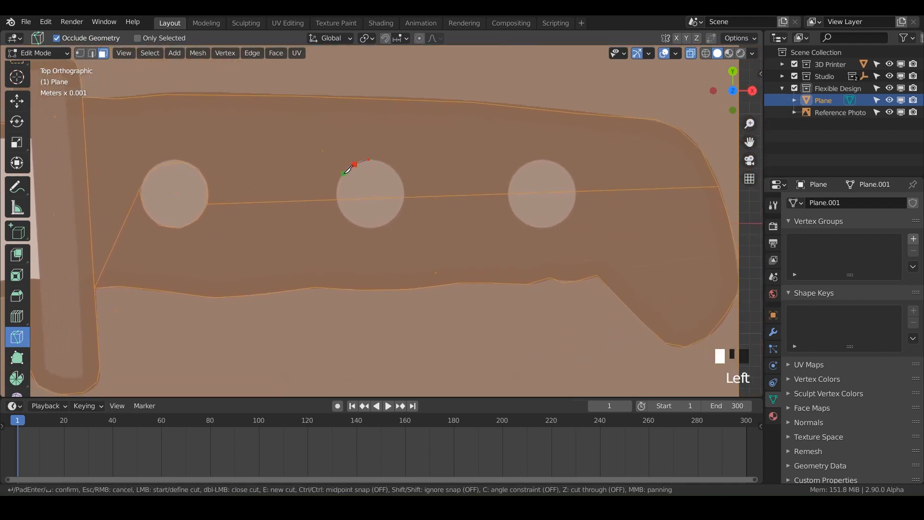
click(343, 173)
click(335, 192)
click(341, 215)
click(354, 226)
click(380, 226)
click(405, 200)
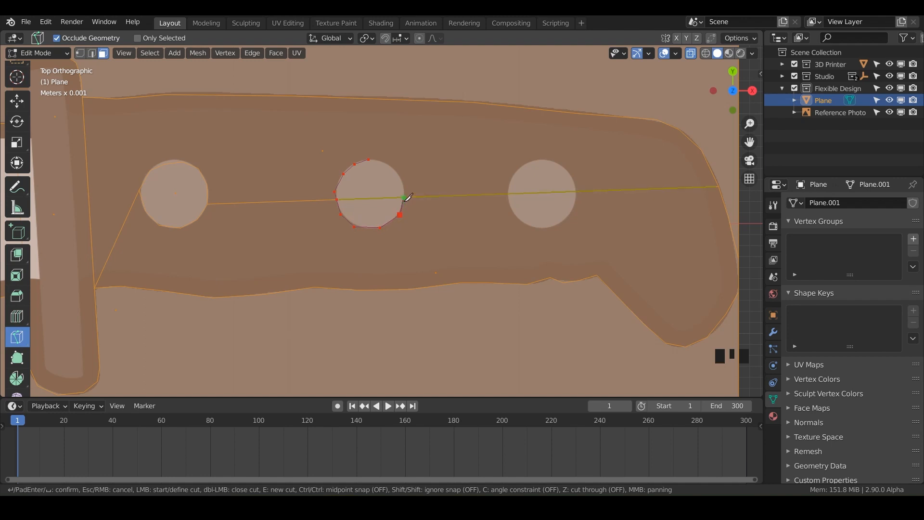
click(405, 198)
- Cut a closed loop around the rivet circle nearest the handle's butt end and apply the cut
shift+middle_drag(371, 165, 326, 196)
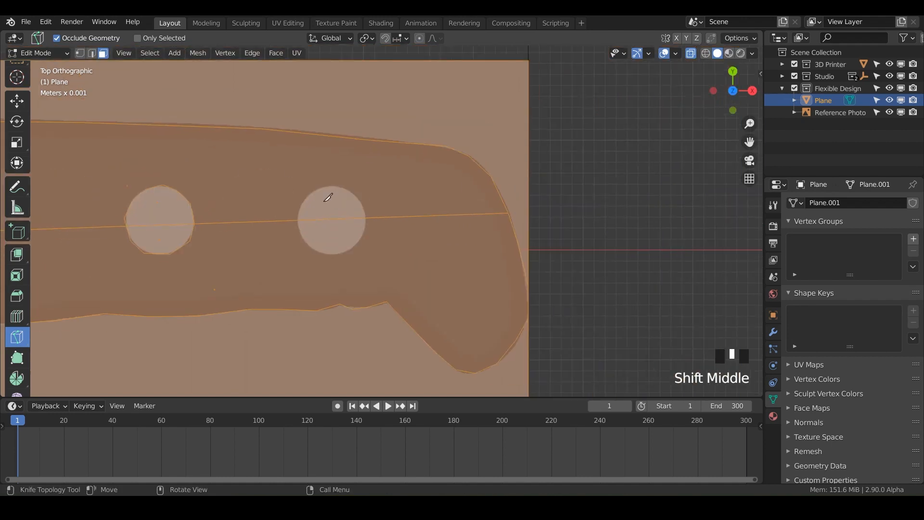
click(315, 192)
click(296, 221)
click(300, 238)
click(314, 248)
click(334, 256)
click(354, 247)
click(363, 230)
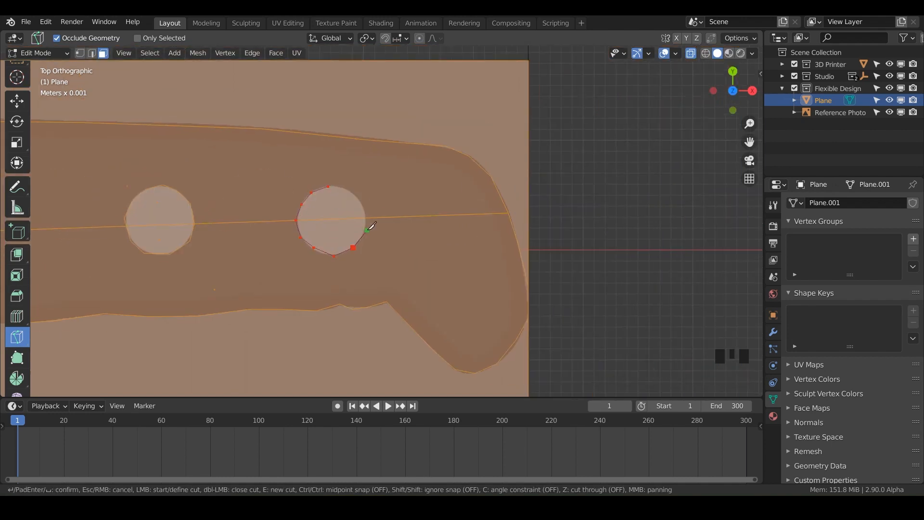
click(363, 217)
click(359, 199)
click(328, 187)
key(Return)
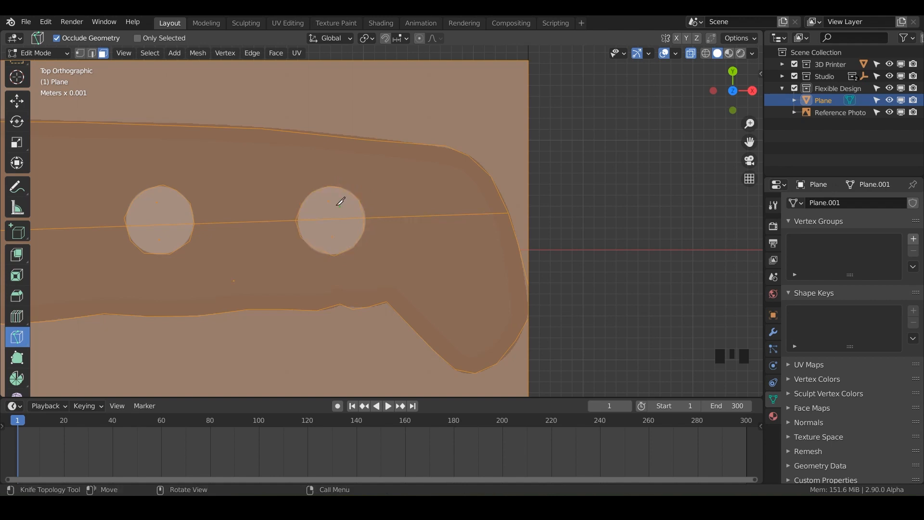
- Switch the mesh to vertex selection and change from the Knife to the Select Box tool
shift+middle_drag(335, 205, 792, 137)
scroll(584, 117, down, 2)
scroll(691, 144, down, 3)
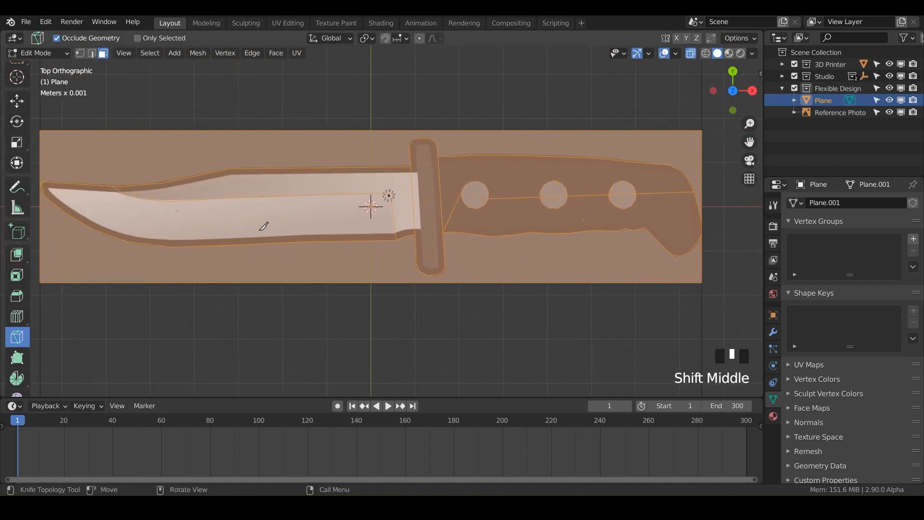
shift+middle_drag(263, 226, 295, 240)
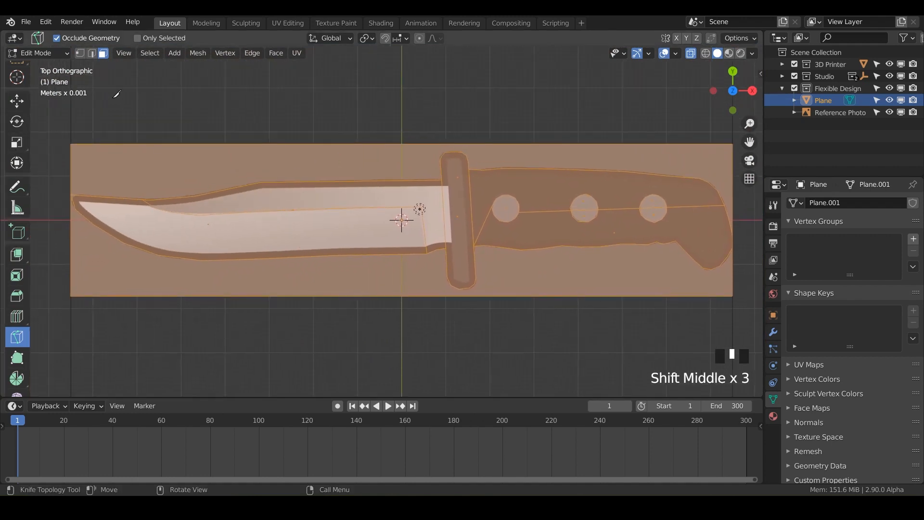
click(80, 53)
scroll(212, 165, up, 1)
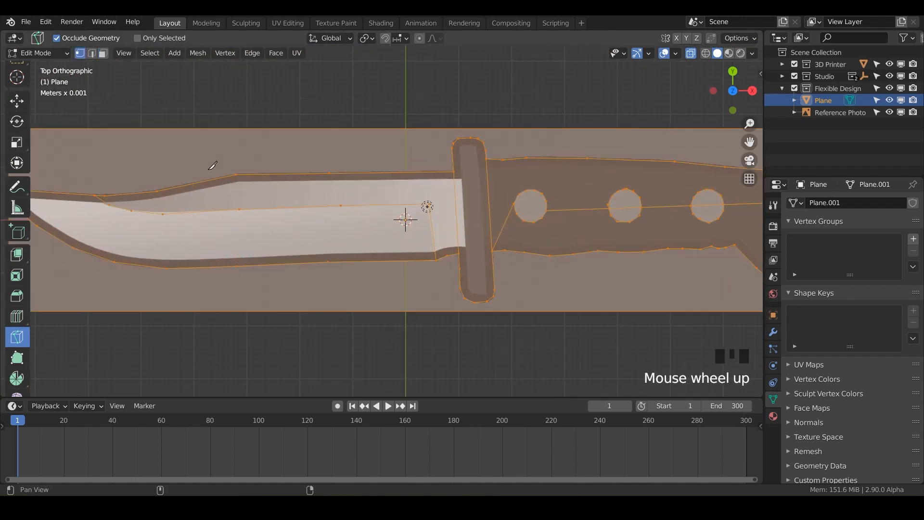
shift+middle_drag(213, 165, 330, 163)
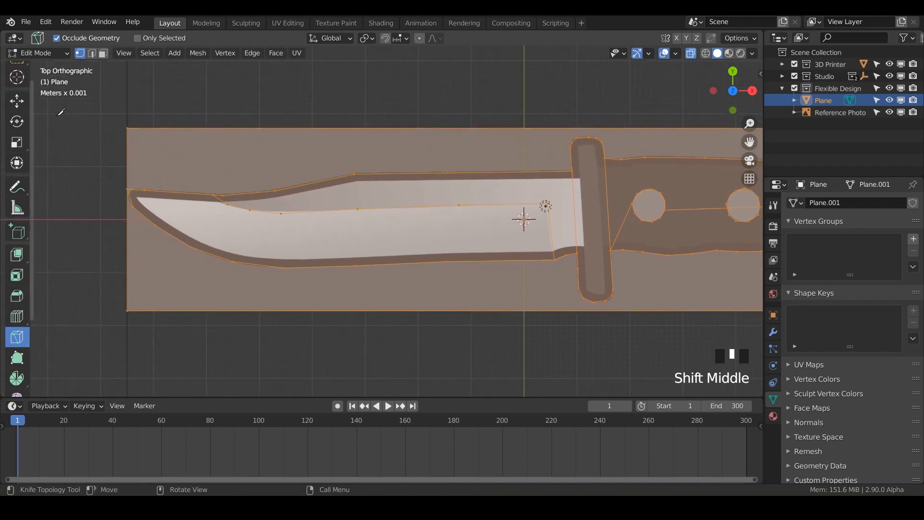
key(w)
- Delete the plane's two corner vertices at the blade-tip end to remove the surplus faces around the knife
scroll(255, 181, up, 4)
scroll(255, 181, down, 6)
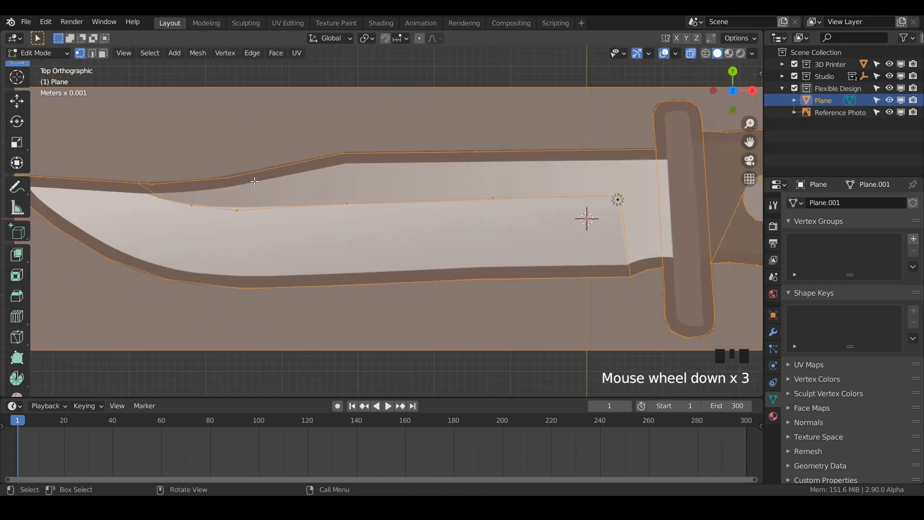
shift+middle_drag(190, 151, 237, 164)
click(214, 151)
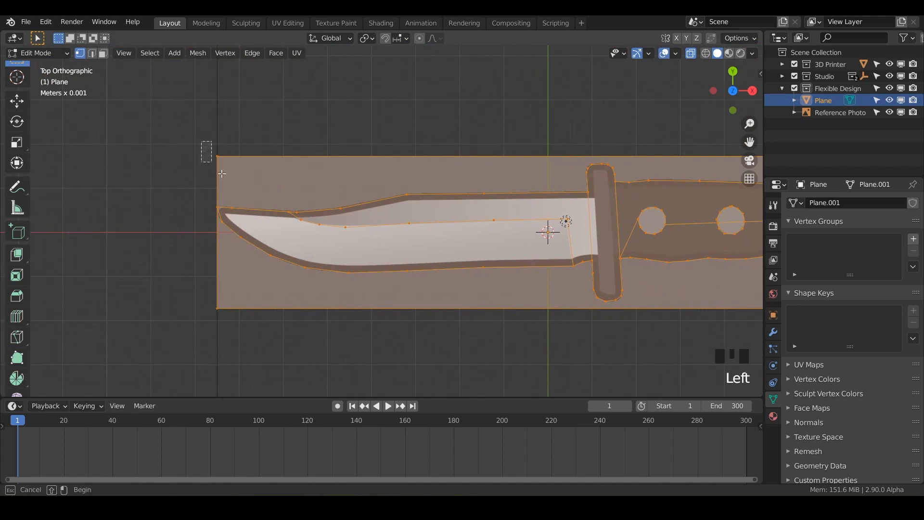
key(x)
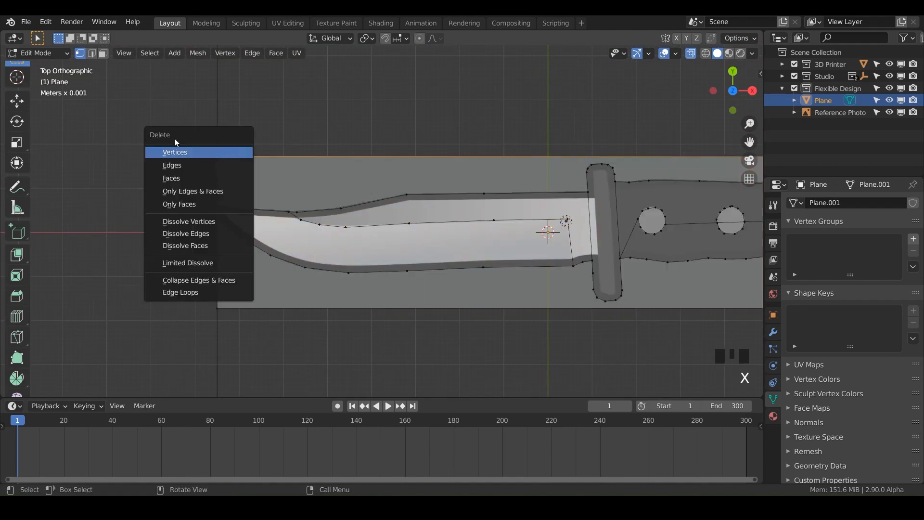
click(175, 152)
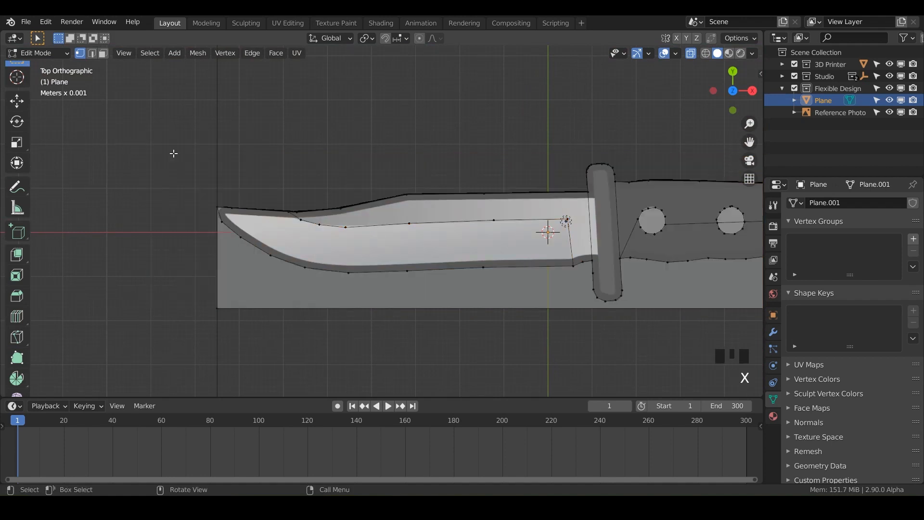
click(245, 347)
key(x)
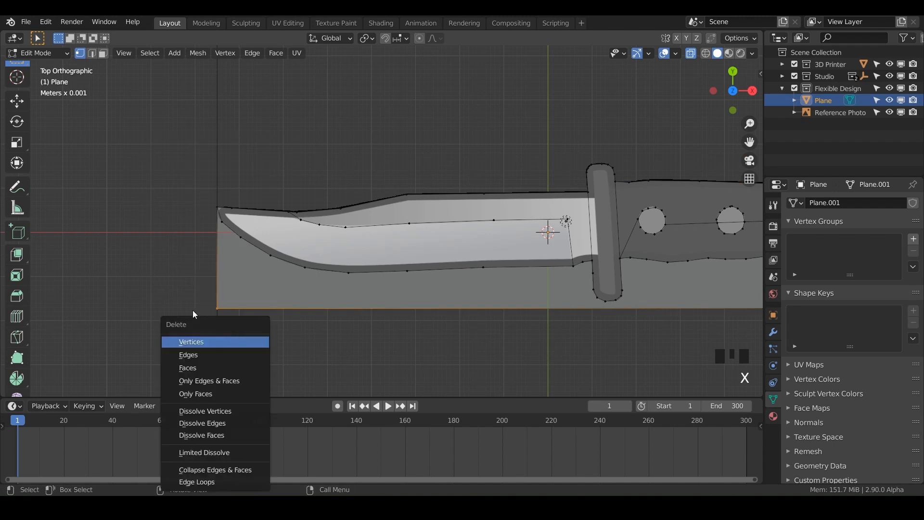
click(190, 343)
- Delete the plane's two remaining corner vertices beyond the handle's butt end
shift+middle_drag(740, 304, 432, 258)
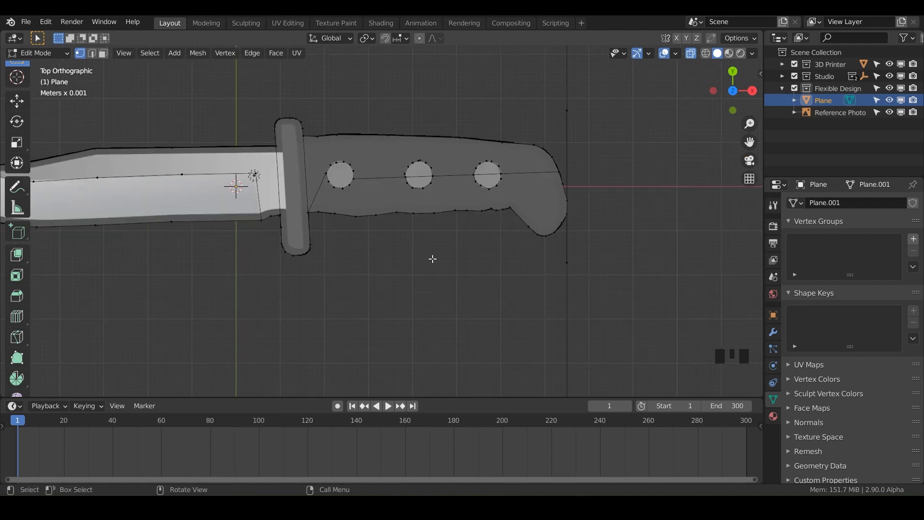
click(555, 255)
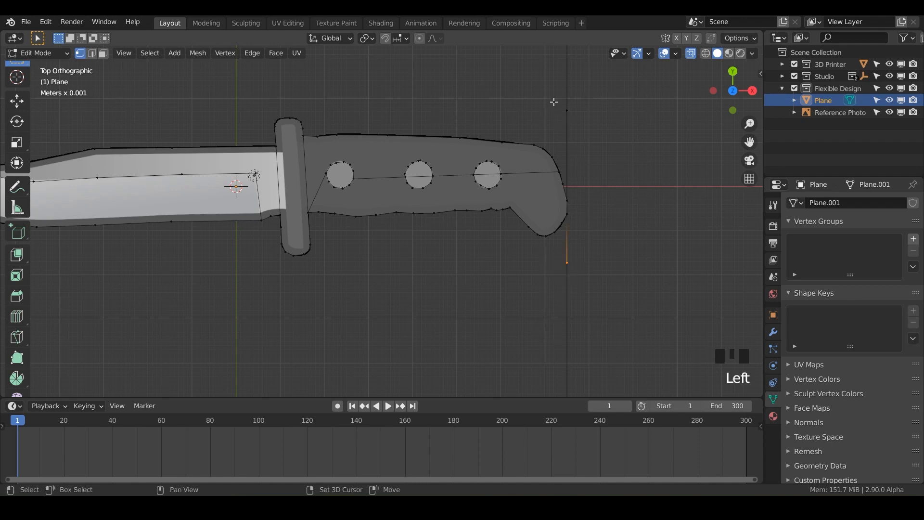
shift+click(566, 110)
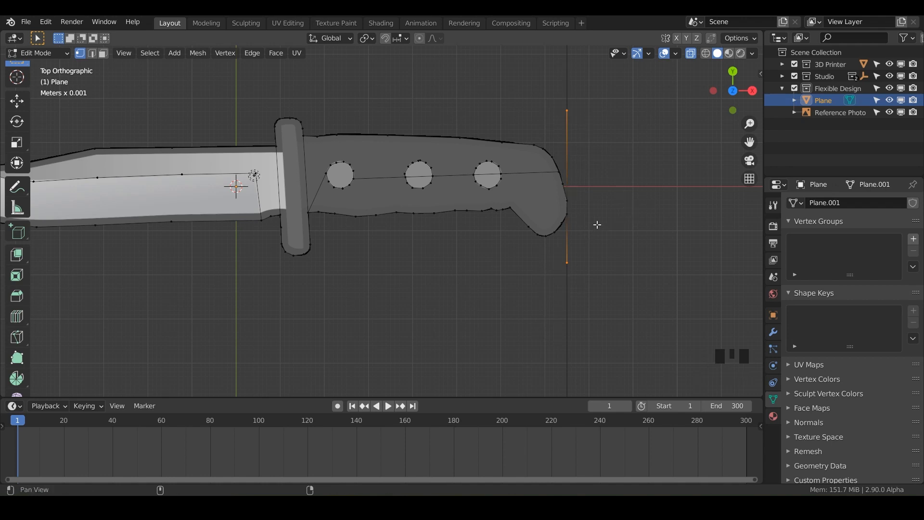
shift+middle_drag(596, 221, 576, 201)
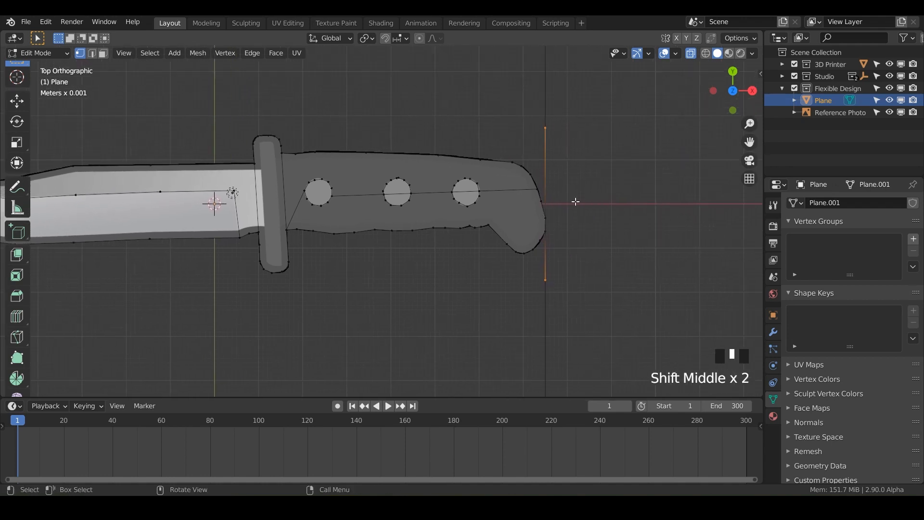
shift+middle_drag(601, 275, 620, 247)
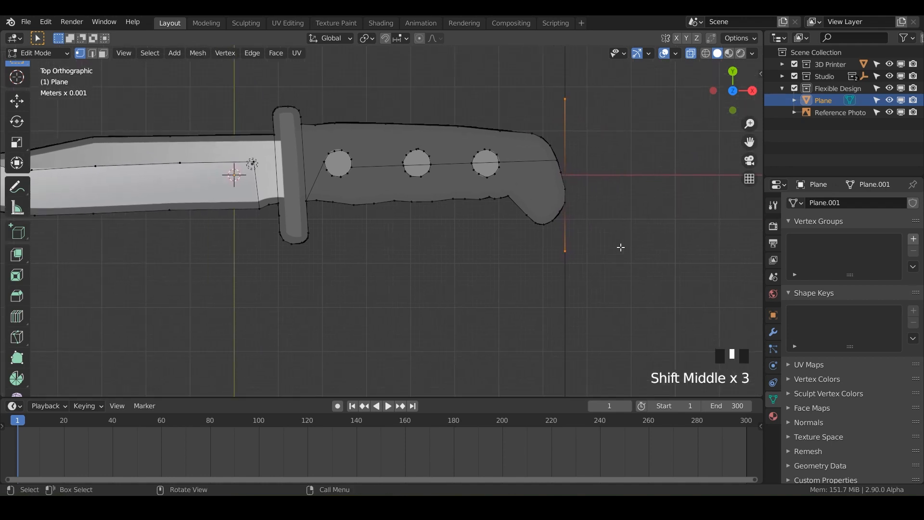
key(x)
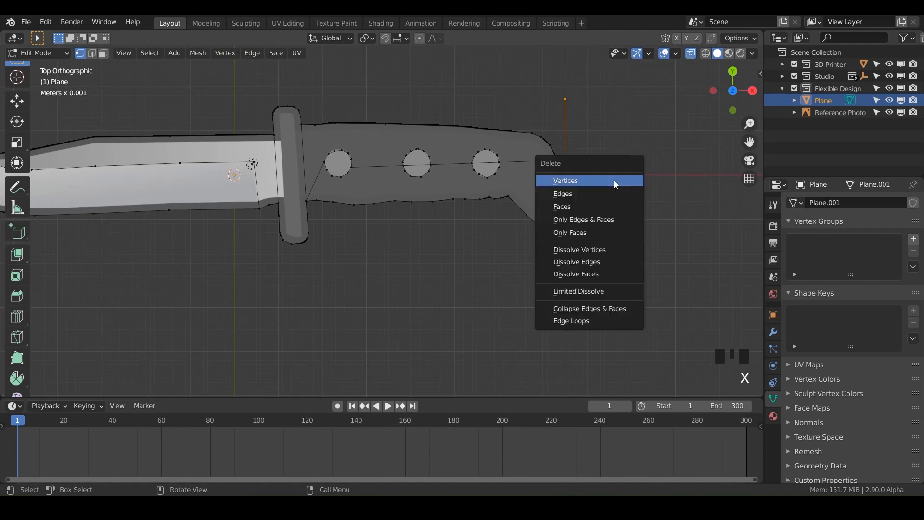
click(614, 184)
- Move the blade's tip vertex outward by about -1.1 mm in X and -0.09 mm in Y to sharpen the point
shift+middle_drag(577, 192, 716, 246)
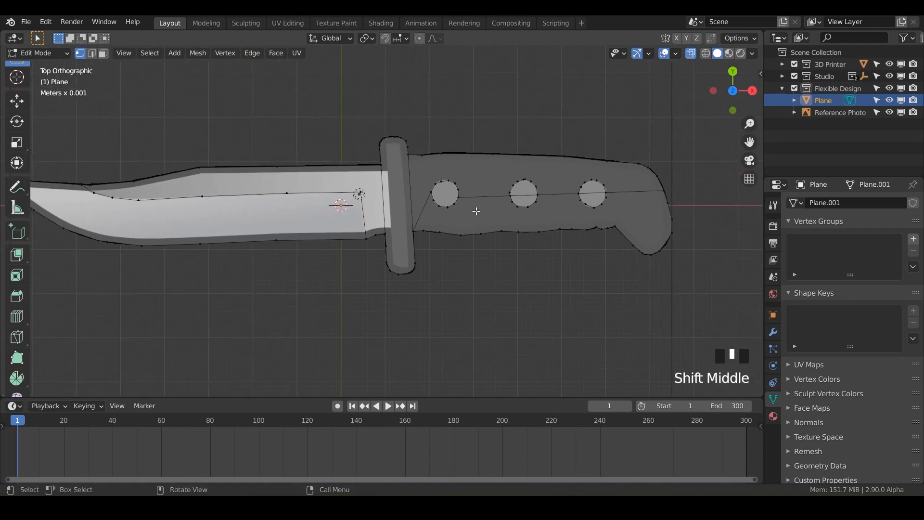
shift+middle_drag(475, 208, 592, 192)
shift+middle_drag(200, 157, 413, 171)
scroll(288, 161, up, 3)
scroll(317, 179, up, 2)
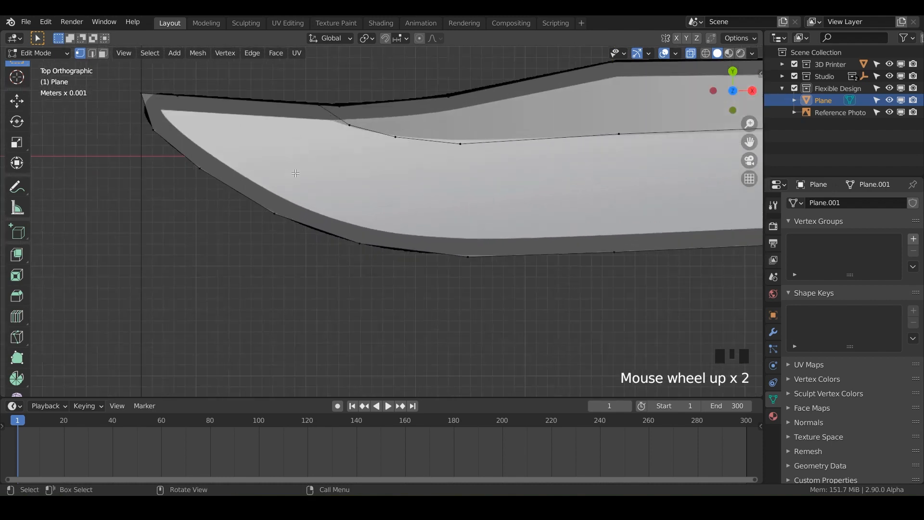
shift+middle_drag(317, 179, 459, 255)
drag(274, 152, 292, 182)
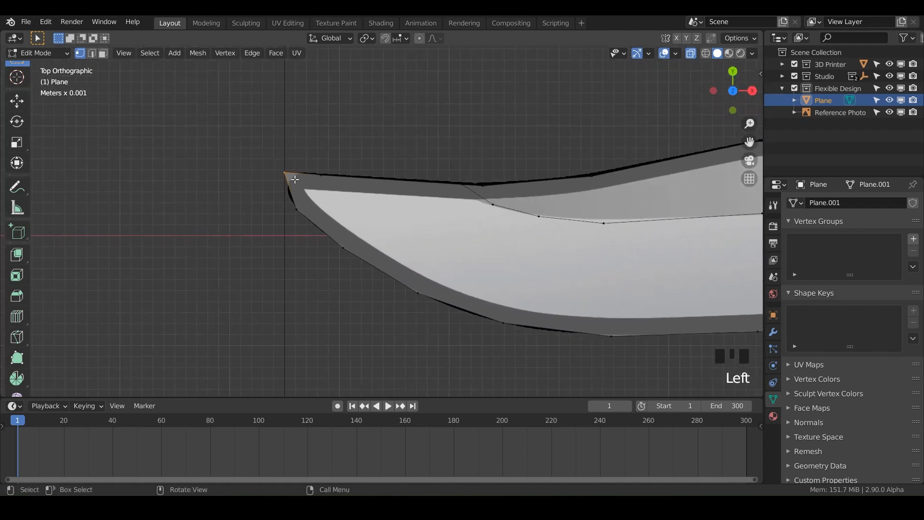
key(g)
click(272, 173)
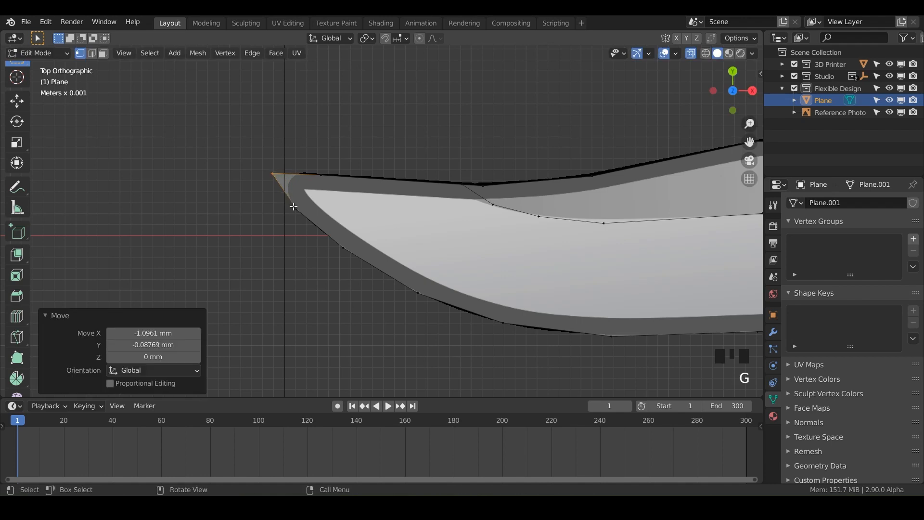
- Move the first cutting-edge vertex behind the tip about 0.09 mm in X and 0.31 mm in Y, and the second about 0.13 mm in Y
key(g)
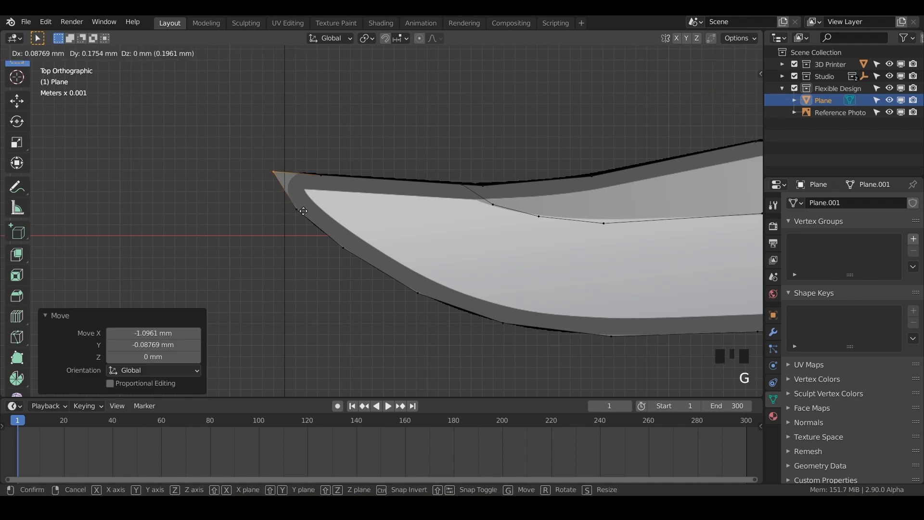
click(296, 213)
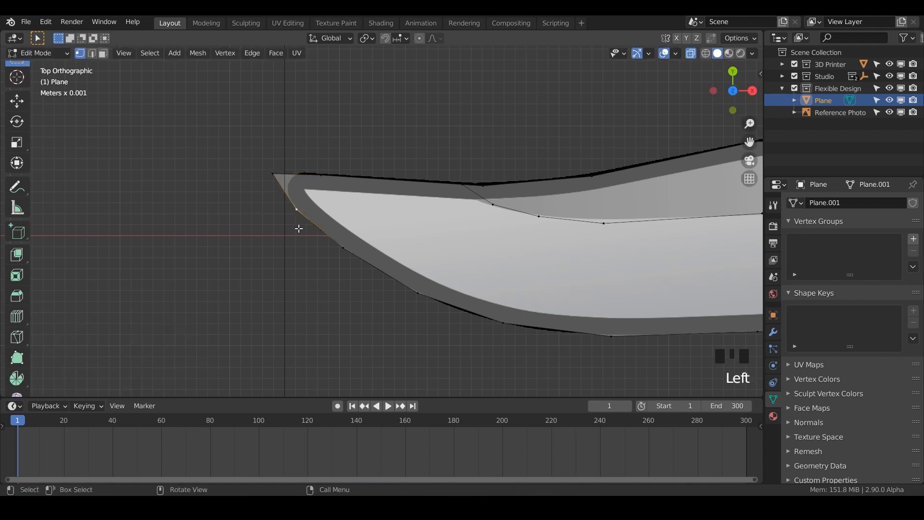
key(g)
click(300, 220)
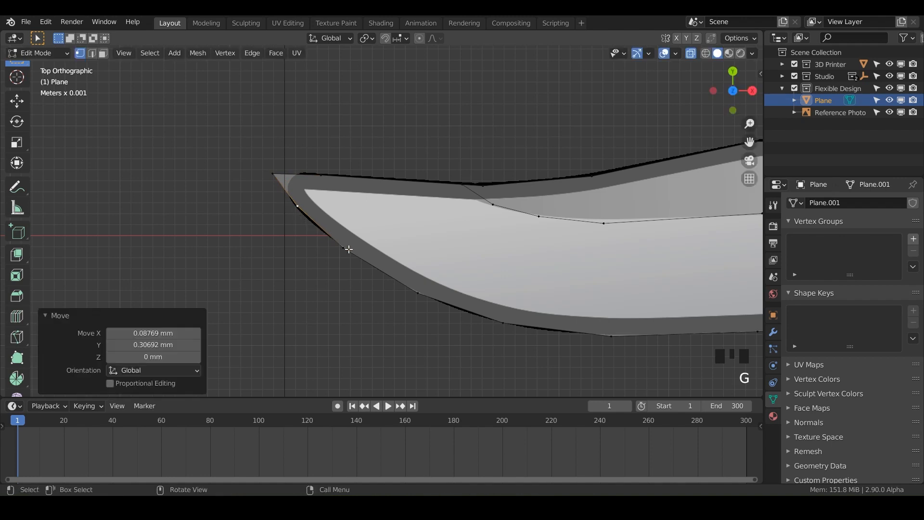
click(346, 249)
key(g)
click(347, 249)
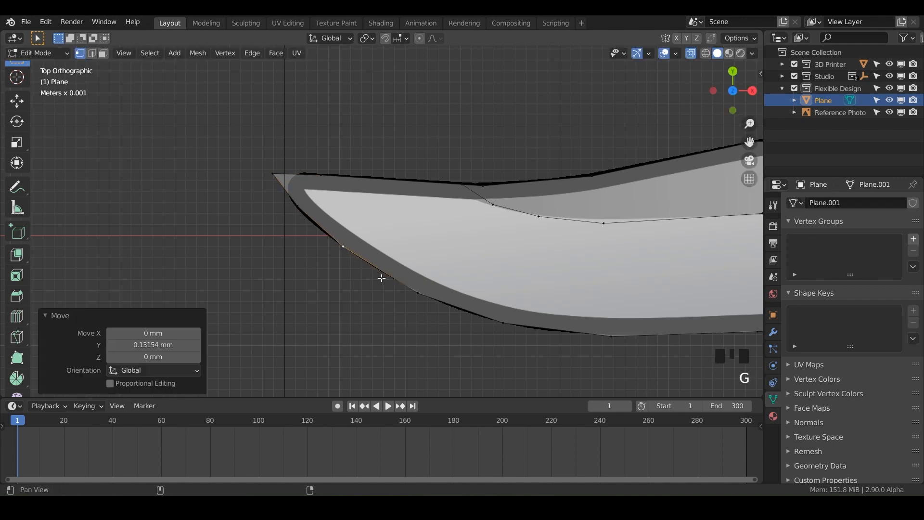
- Nudge the third cutting-edge vertex from the tip about 0.13 mm in Y and fit the belly's lowest vertex to the reference outline
shift+middle_drag(382, 274, 330, 237)
click(356, 246)
key(g)
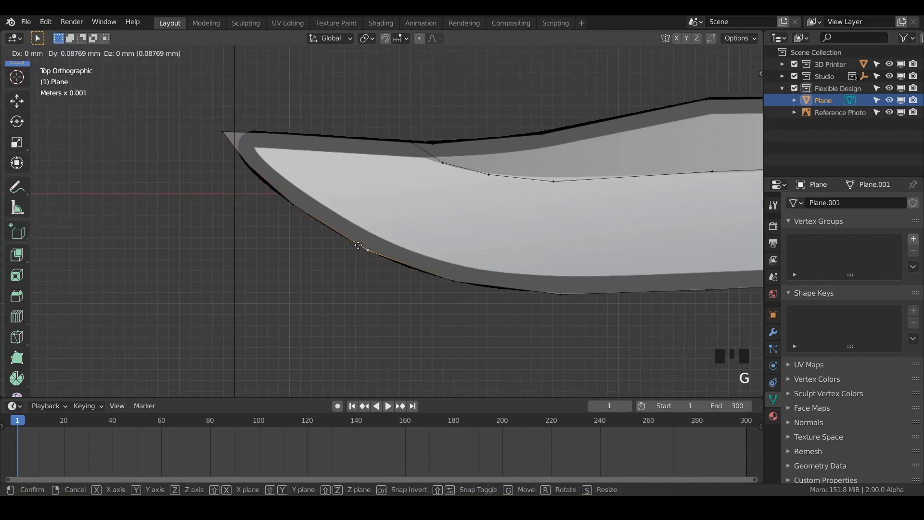
click(358, 245)
shift+middle_drag(408, 264, 382, 252)
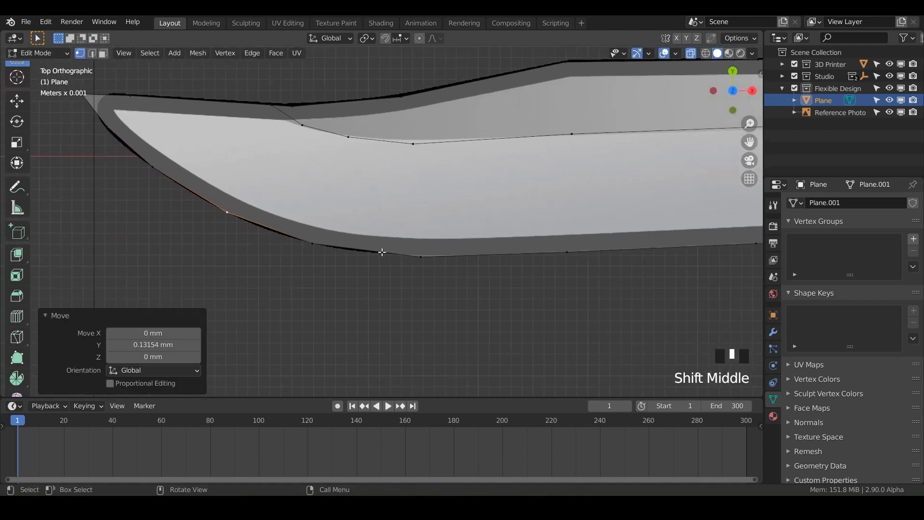
click(421, 260)
key(g)
click(417, 259)
- Slide the vertex where the bevel line meets the blade's spine toward the tip by a factor of about 0.218
shift+middle_drag(500, 255, 402, 274)
click(226, 159)
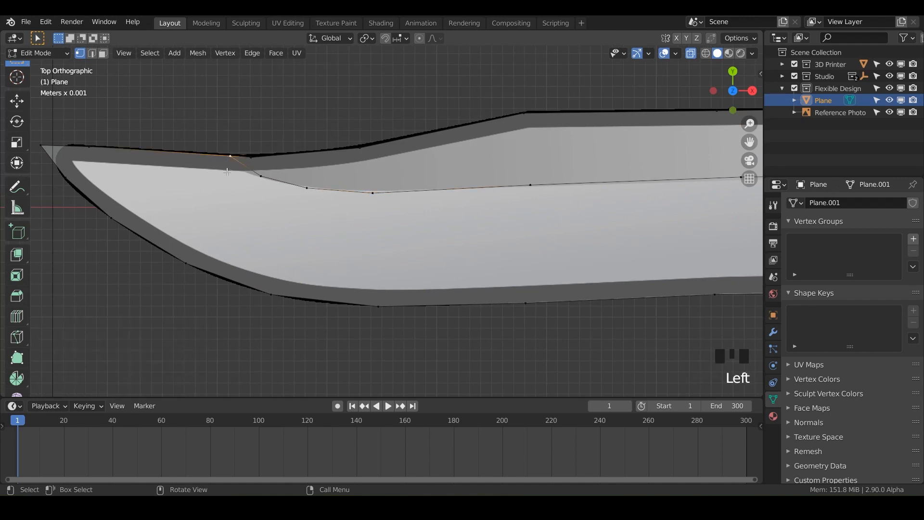
key(g)
key(g)
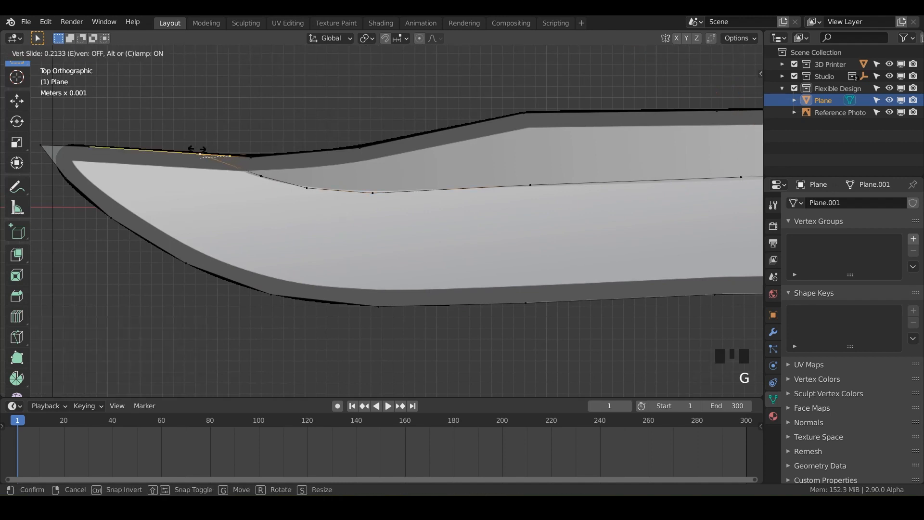
click(198, 148)
- Subdivide the short sloped edge between the cutting edge's rear corner and the neighbouring vertex near the guard
shift+middle_drag(554, 193, 343, 165)
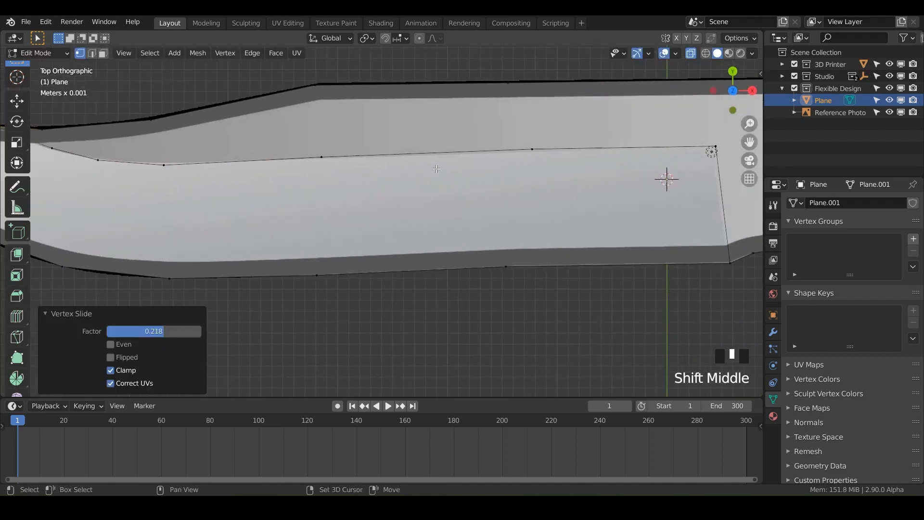
shift+middle_drag(722, 255, 363, 196)
scroll(385, 200, up, 1)
click(399, 204)
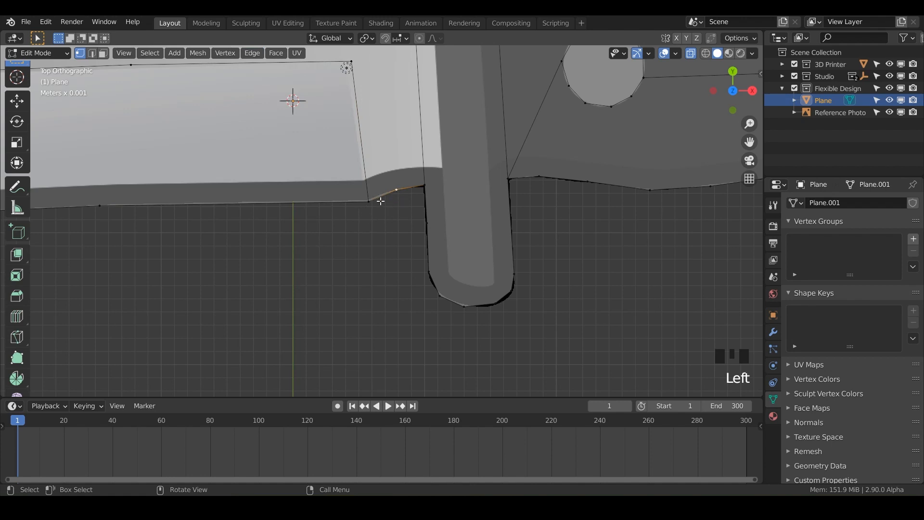
drag(401, 205, 357, 179)
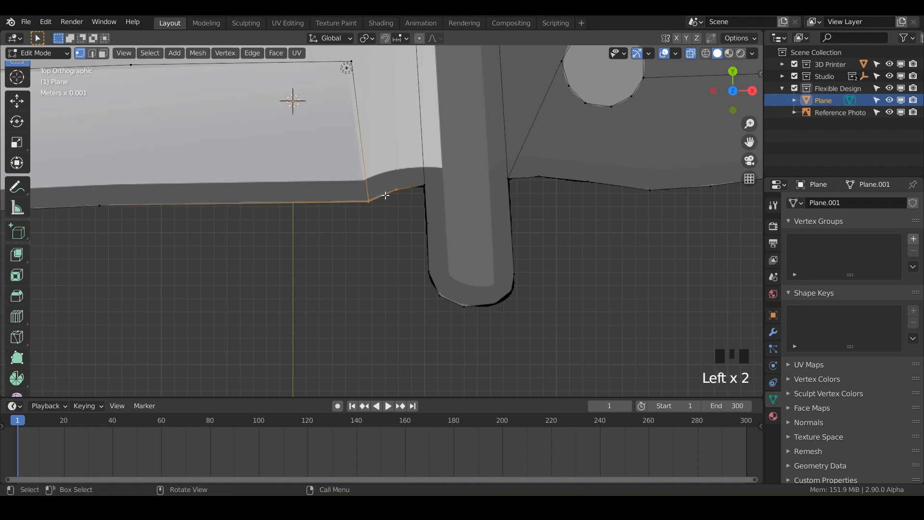
click(252, 53)
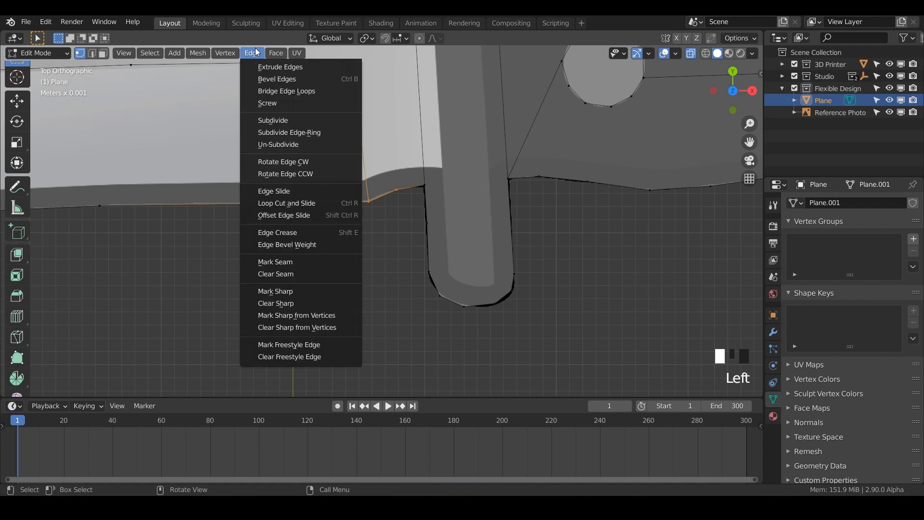
click(287, 122)
- Move the new midpoint vertex and the cutting edge's rear corner vertex to follow the reference curve beside the guard
scroll(461, 241, up, 2)
shift+middle_drag(462, 239, 423, 211)
scroll(409, 208, up, 4)
click(399, 216)
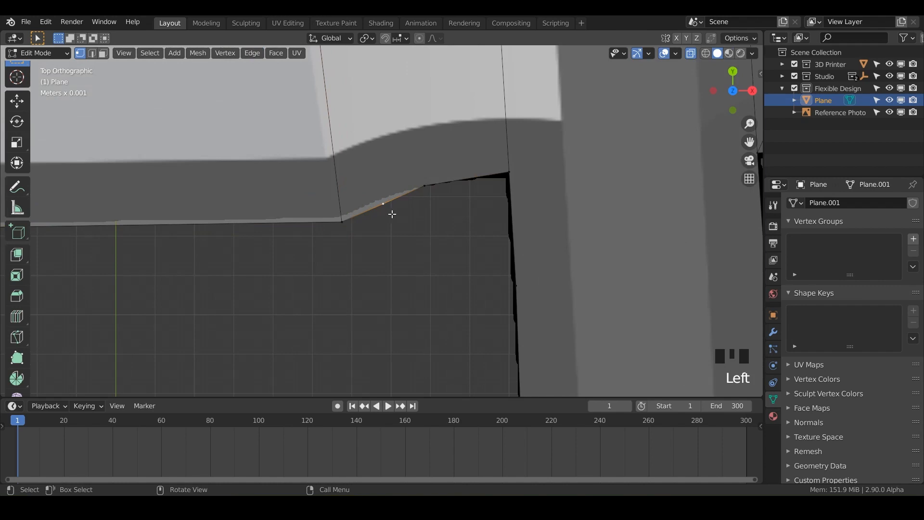
key(g)
click(387, 209)
click(352, 217)
key(g)
click(351, 212)
- Adjust the vertices around the guard's rounded lower end to match the reference outline
scroll(385, 207, down, 2)
shift+middle_drag(469, 188, 437, 180)
click(438, 178)
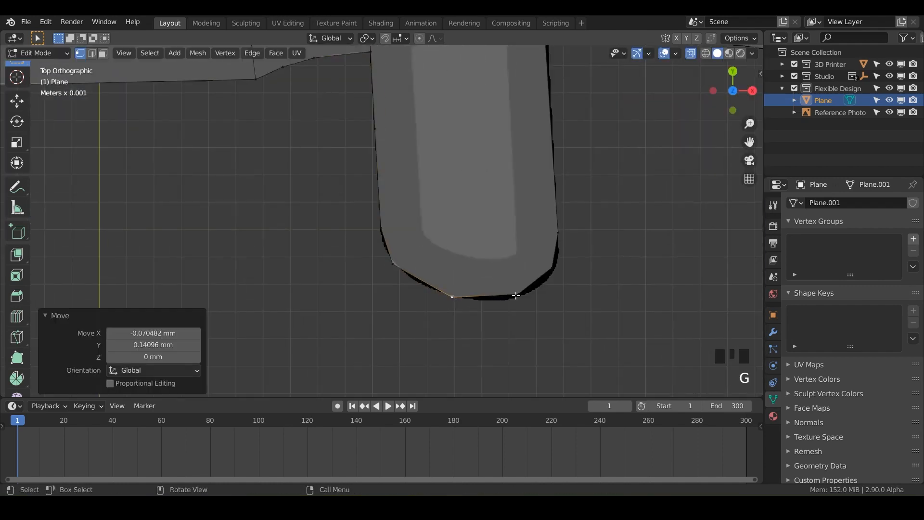
click(517, 294)
key(g)
click(557, 240)
- Fit the handle's underside vertices to the grip contour, moving the one before the butt hook about 0.6 mm in X and 0.11 mm in Y
shift+middle_drag(557, 252, 417, 193)
click(607, 227)
key(g)
click(619, 228)
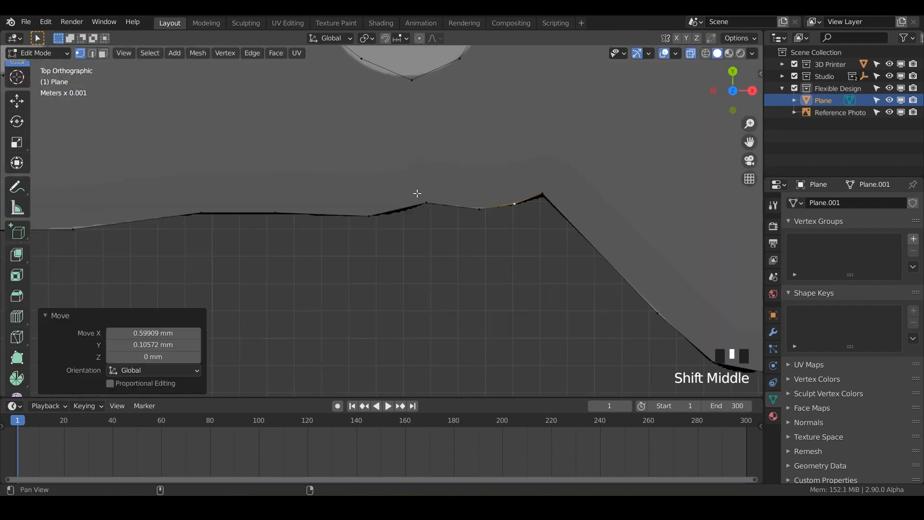
click(369, 215)
key(g)
shift+middle_drag(621, 316, 470, 264)
- Refine the vertices around the handle's rounded butt, moving one on the upper curve about 0.49 mm in X and -0.26 mm in Y
click(565, 180)
key(g)
shift+middle_drag(504, 141, 514, 233)
click(515, 142)
key(g)
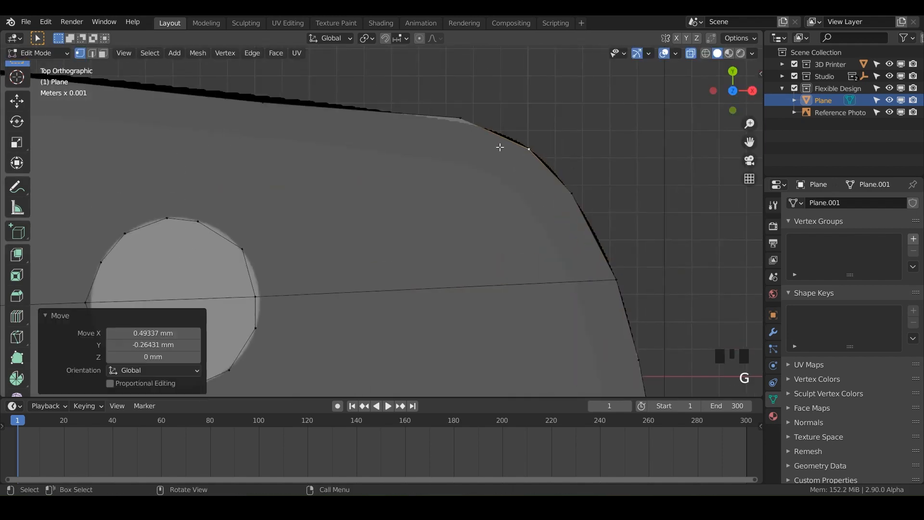
click(461, 119)
shift+middle_drag(460, 121, 588, 166)
- Align the handle's upper-edge vertices with the reference, moving the crest vertex near the guard about 0.13 mm in X and 0.2 mm in Y
click(390, 150)
key(g)
shift+middle_drag(124, 126, 449, 201)
click(299, 186)
key(g)
shift+middle_drag(231, 202, 515, 191)
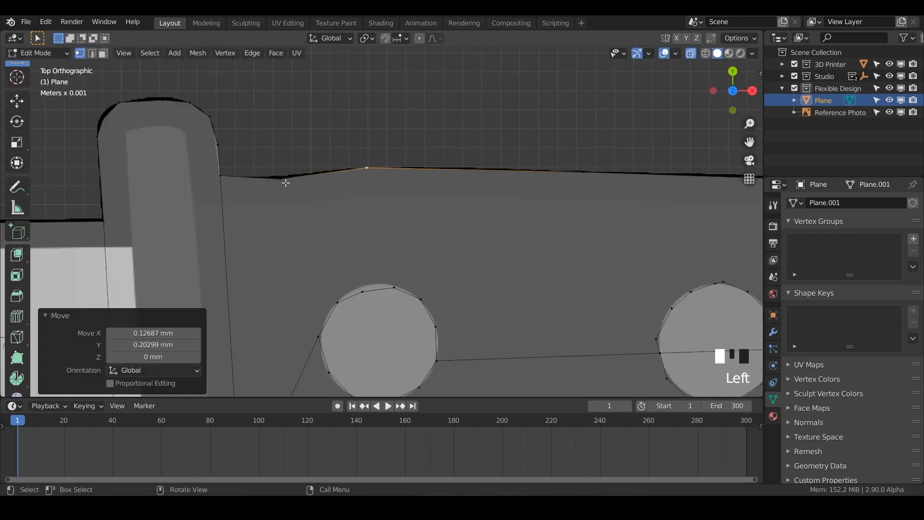
shift+middle_drag(285, 183, 444, 189)
- Refine the guard's upper-end vertices, moving its blade-side corner about -0.07 mm in X and 0.25 mm in Y
scroll(375, 152, up, 2)
click(376, 152)
key(g)
click(211, 110)
key(g)
scroll(379, 219, down, 11)
shift+middle_drag(379, 219, 387, 186)
scroll(350, 144, up, 2)
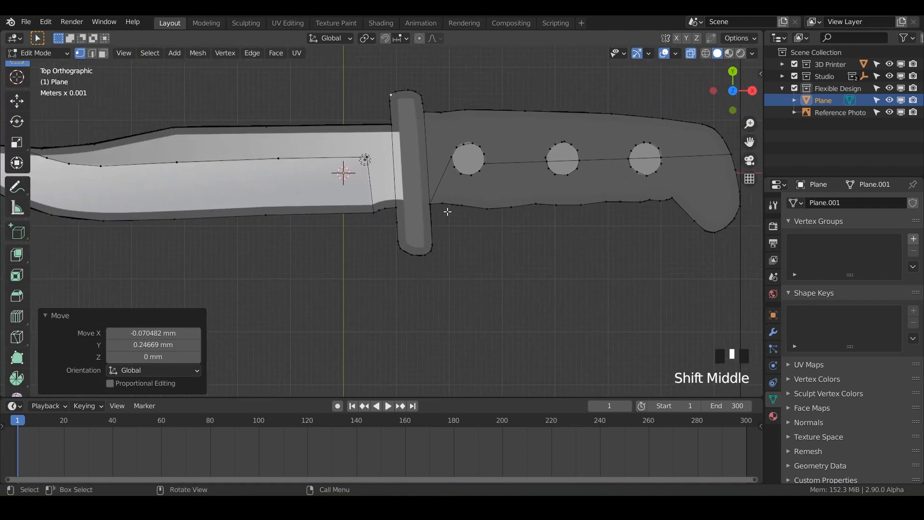
- Switch to face selection and select all faces of the knife mesh
click(103, 53)
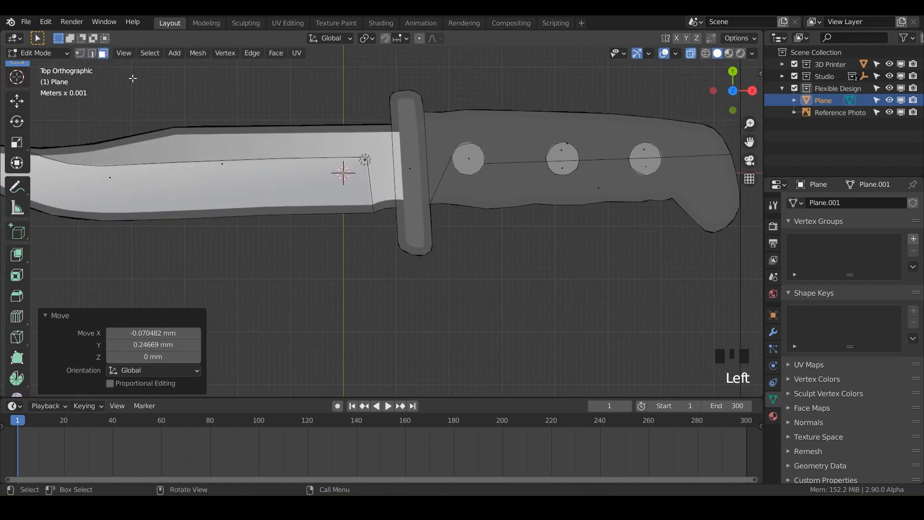
key(a)
scroll(335, 186, down, 2)
shift+middle_drag(302, 173, 345, 150)
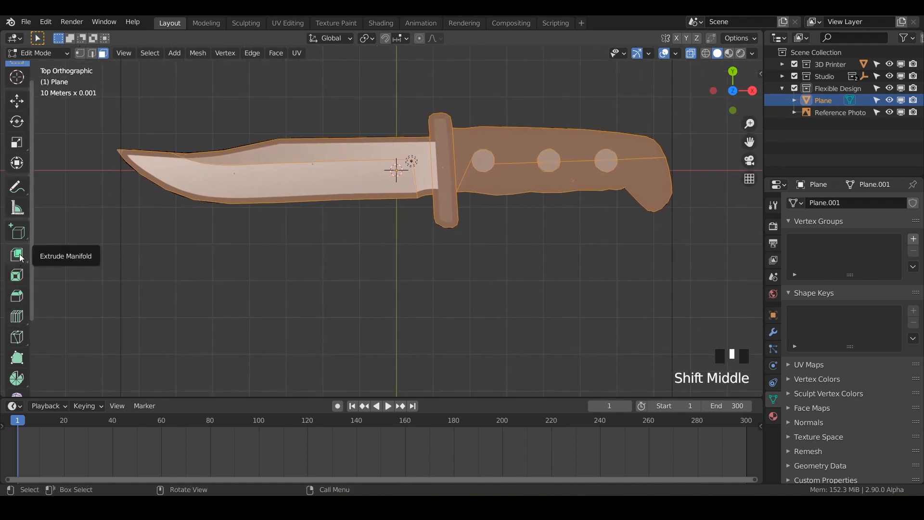
- Extrude the selected knife faces upward as a region by 6 mm in Z
drag(20, 258, 67, 256)
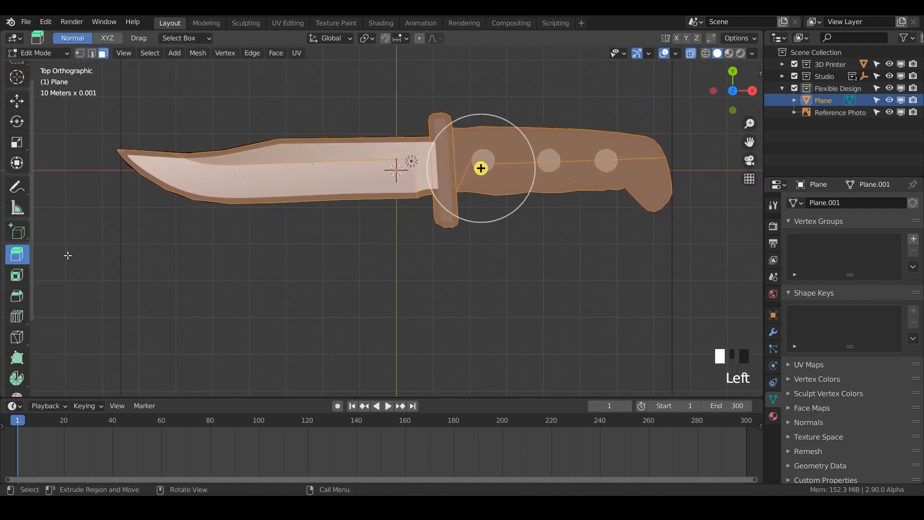
middle_drag(330, 305, 364, 232)
scroll(363, 231, up, 1)
scroll(364, 230, up, 1)
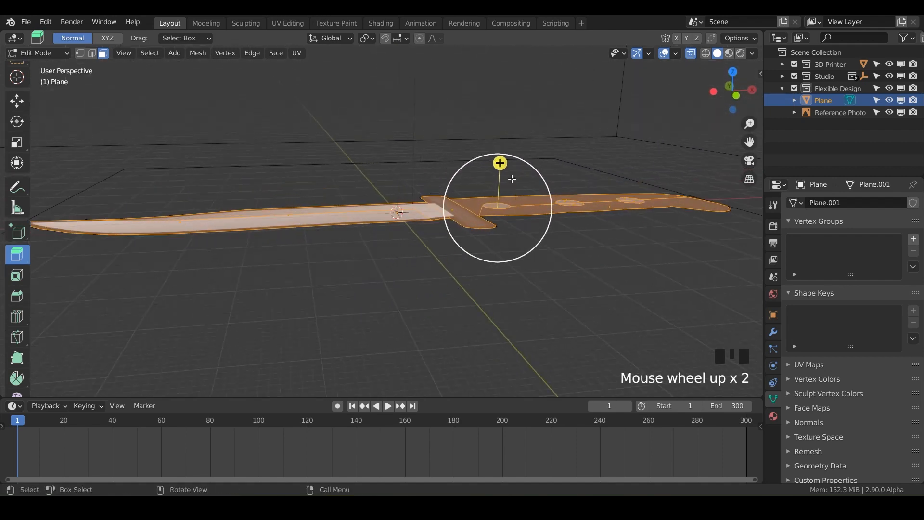
click(500, 161)
drag(500, 162, 503, 129)
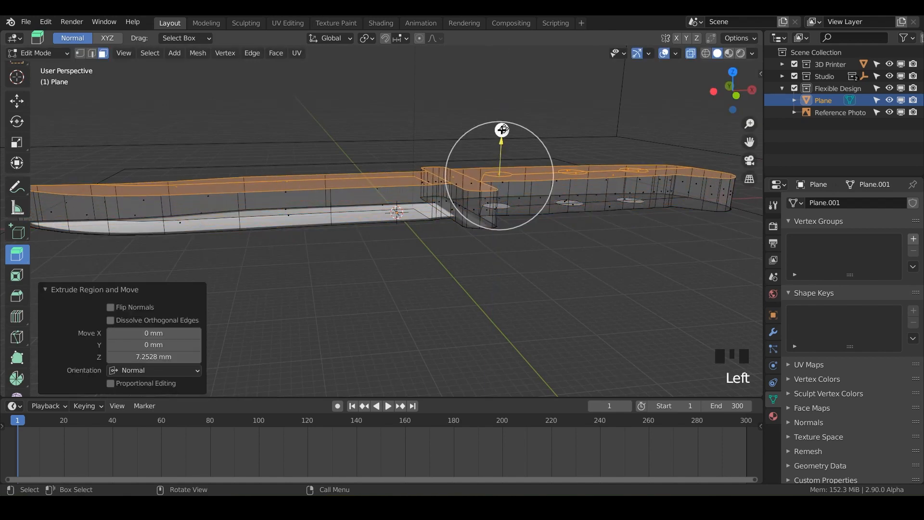
click(150, 356)
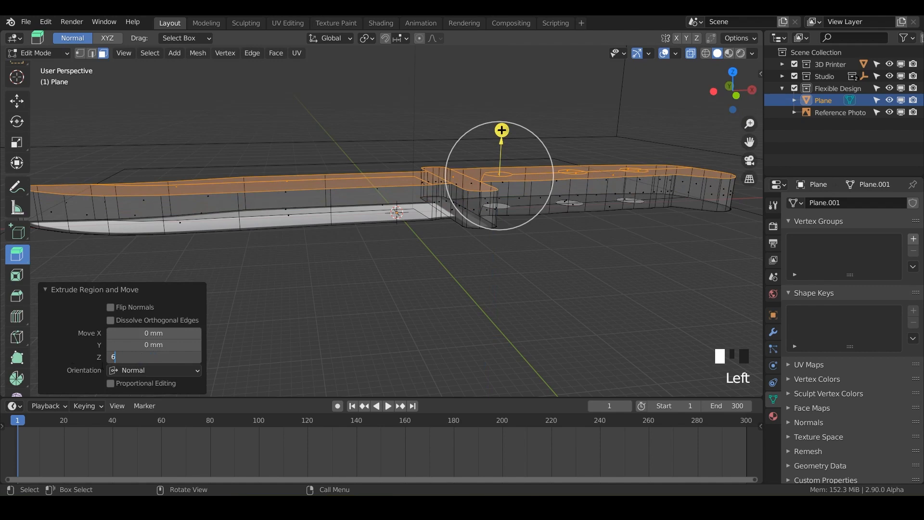
text(6)
key(Return)
- Turn off X-ray display and switch the extruded knife mesh to vertex selection
middle_drag(350, 270, 339, 294)
key(alt+z)
middle_drag(355, 253, 473, 232)
scroll(396, 229, up, 2)
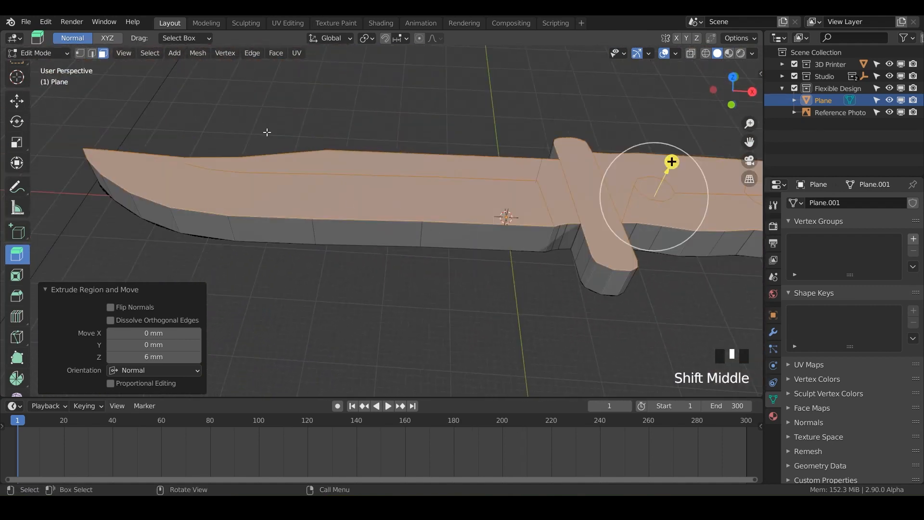
click(79, 53)
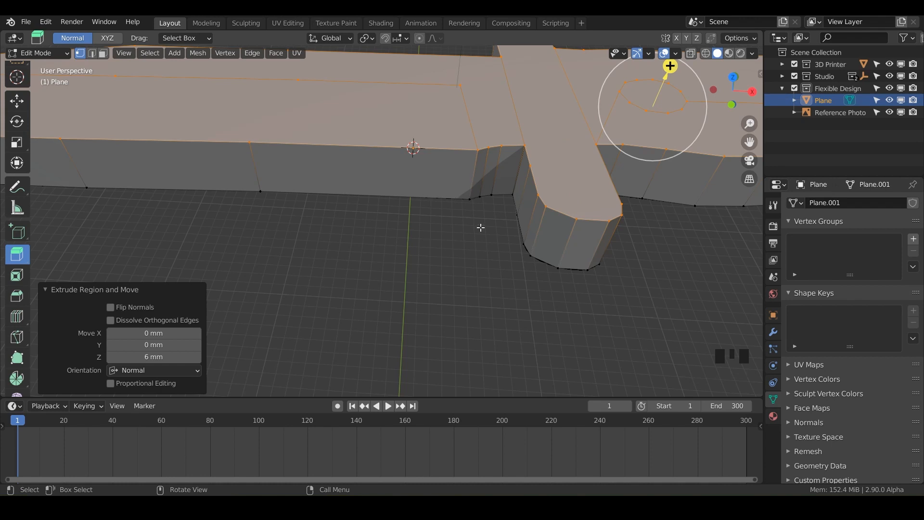
- Merge the upper and lower vertices at the cutting edge's rear corner near the guard, using At Center
click(477, 154)
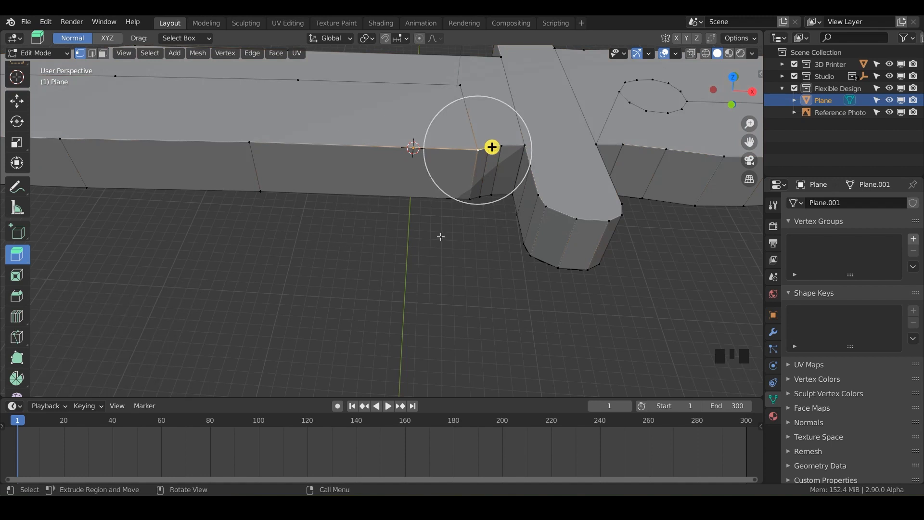
key(w)
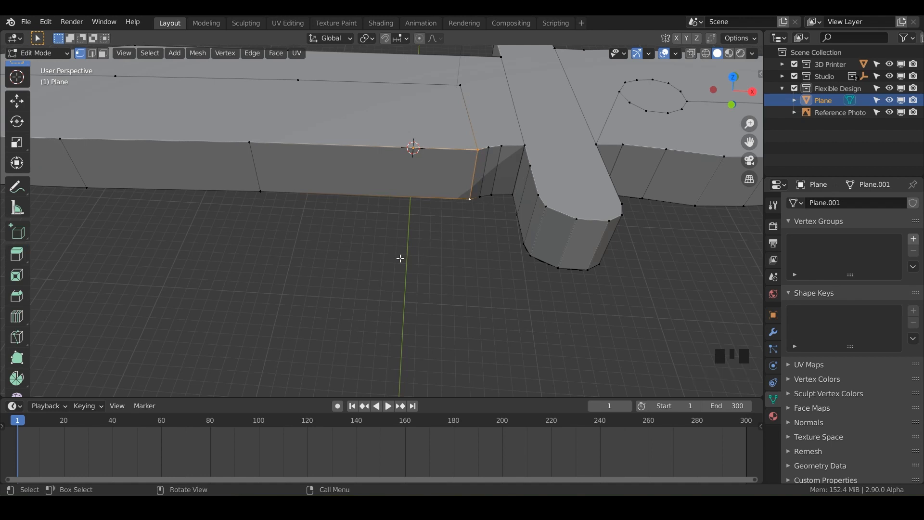
key(m)
key(m)
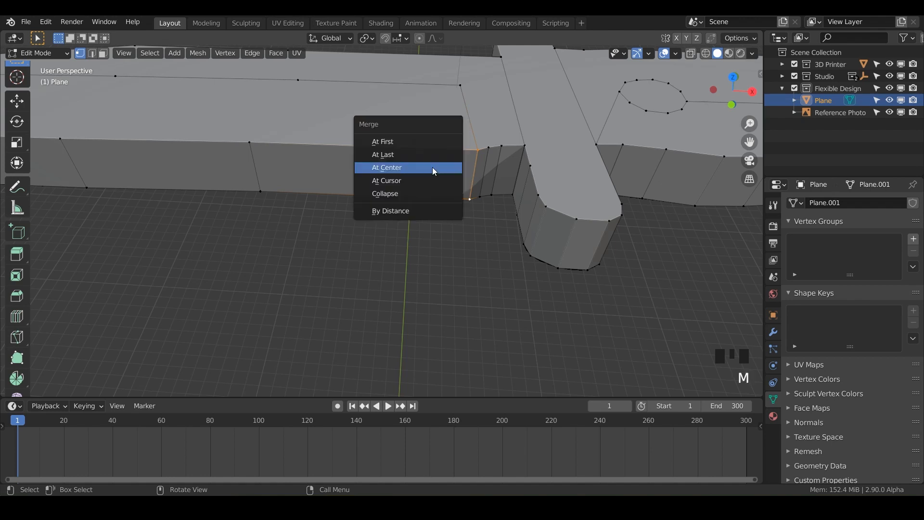
click(383, 169)
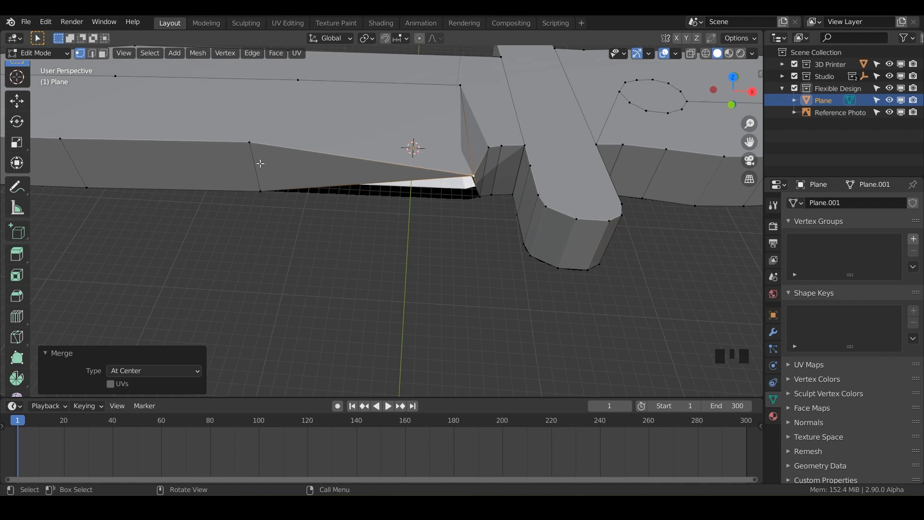
- Merge the next two upper and lower vertex pairs along the cutting edge toward the tip, each At Center
click(251, 148)
shift+click(260, 191)
key(m)
click(256, 193)
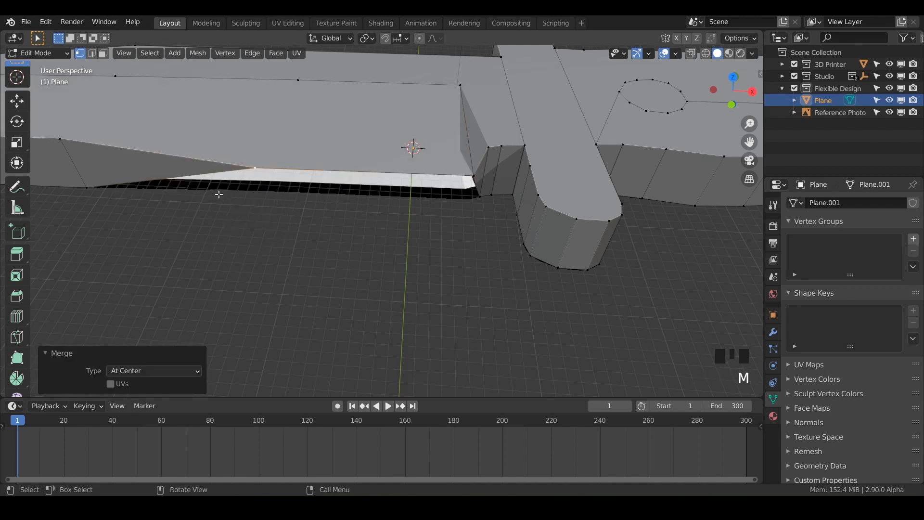
shift+middle_drag(219, 196, 281, 182)
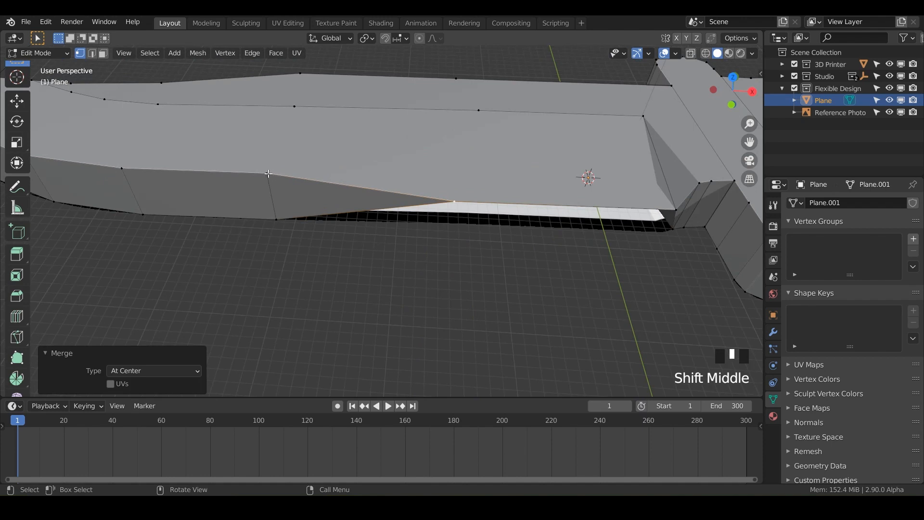
click(268, 174)
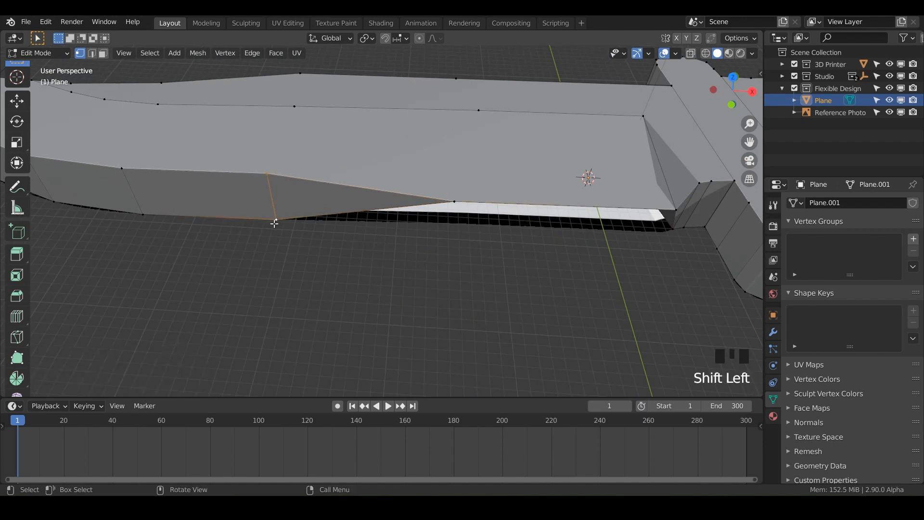
key(m)
click(252, 227)
- Merge the upper and lower vertex pair where the blade's belly starts to curve, using At Center
shift+middle_drag(231, 226, 330, 207)
click(300, 197)
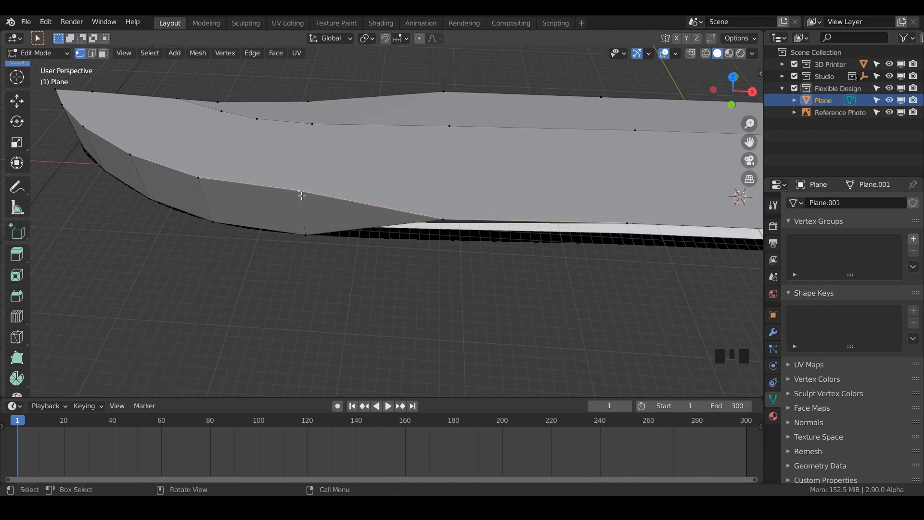
shift+click(306, 235)
key(m)
click(303, 233)
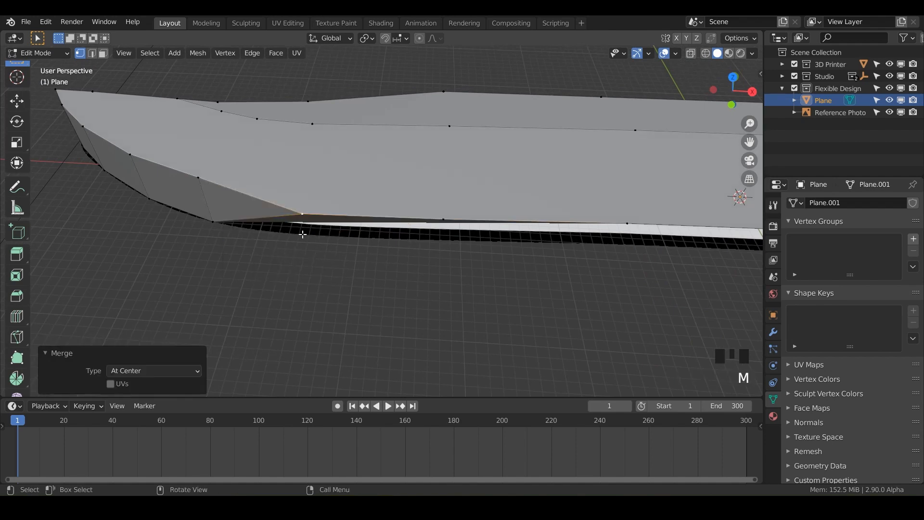
- Merge the next two upper and lower vertex pairs along the blade's curved belly toward the tip, each At Center
click(202, 200)
shift+click(211, 224)
key(m)
click(210, 225)
shift+middle_drag(203, 219, 293, 238)
click(236, 202)
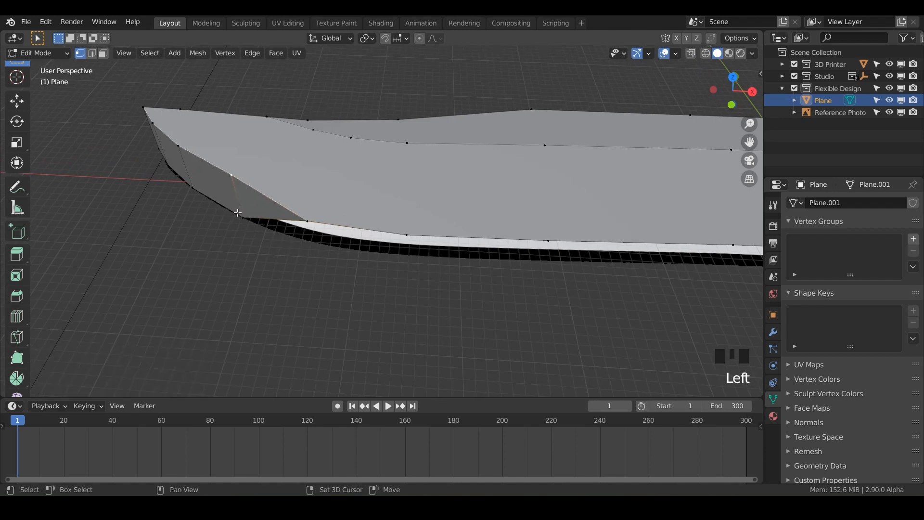
shift+click(239, 216)
key(m)
click(239, 217)
- Merge the remaining two upper and lower vertex pairs on the cutting edge just before the tip, each At Center
shift+middle_drag(219, 224, 300, 233)
click(174, 244)
shift+click(188, 281)
key(m)
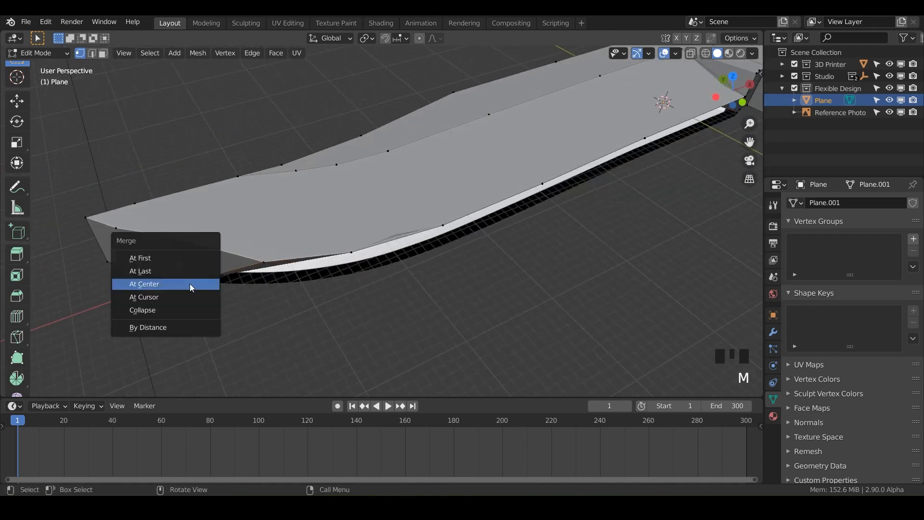
click(190, 287)
shift+middle_drag(192, 281, 368, 287)
click(303, 234)
shift+click(297, 273)
key(m)
click(298, 272)
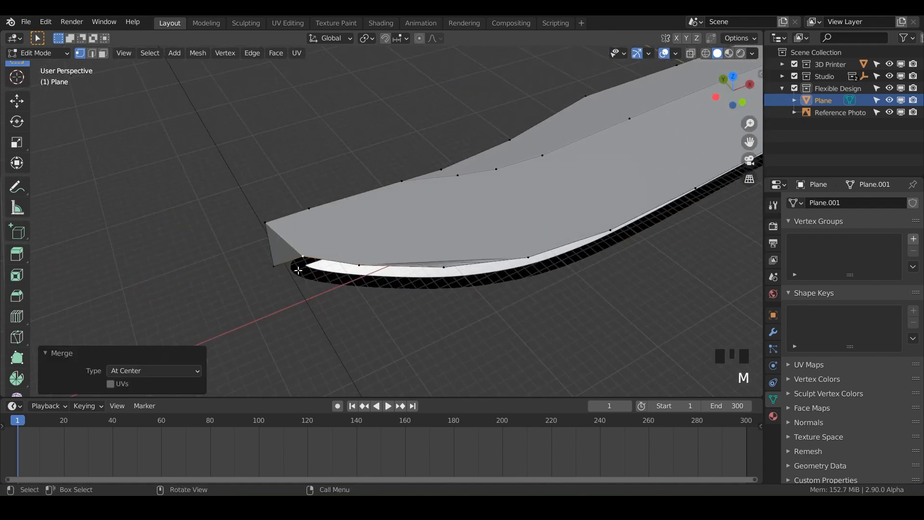
- Merge the upper and lower vertices at the blade's tip into one point, using At Center
click(268, 231)
shift+click(268, 259)
key(m)
click(267, 259)
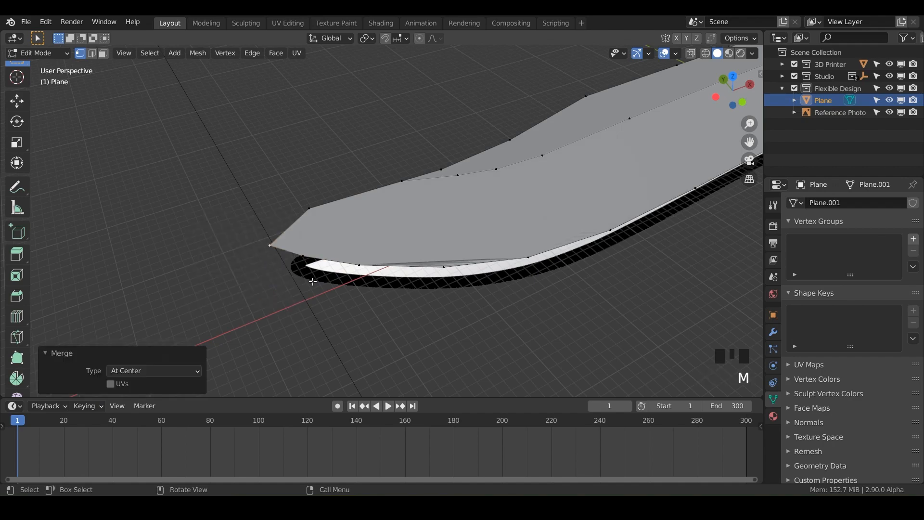
- Switch to edge selection and select the entire cutting-edge line from the tip to the guard
middle_drag(314, 281, 388, 292)
scroll(341, 224, up, 5)
middle_drag(393, 339, 397, 321)
scroll(397, 321, down, 2)
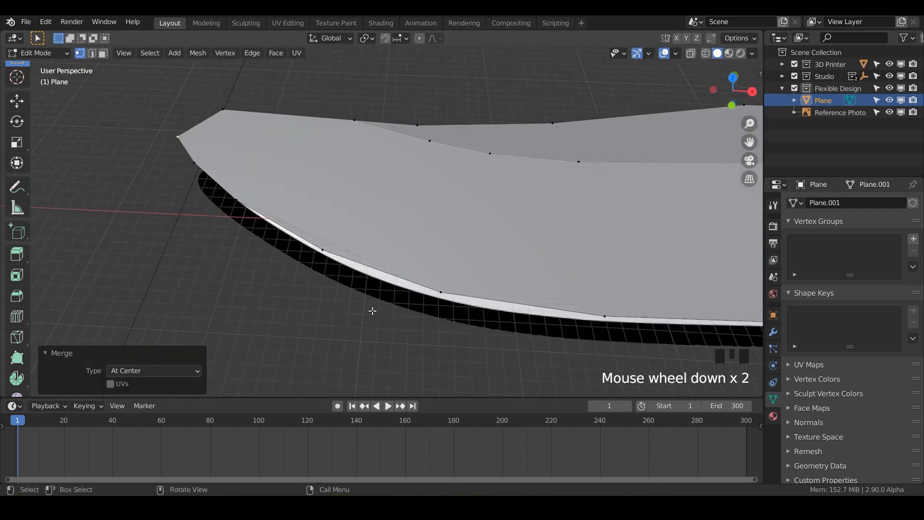
key(2)
triple_click(343, 255)
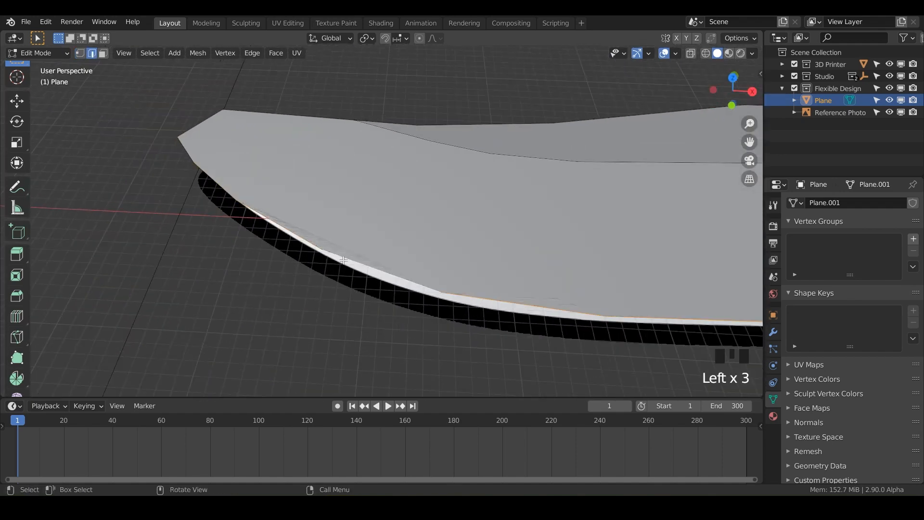
mouse_move(343, 256)
middle_down()
mouse_move(309, 227)
mouse_move(330, 266)
mouse_move(331, 257)
middle_up()
shift+middle_drag(363, 210, 208, 145)
scroll(250, 161, down, 5)
shift+middle_drag(295, 216, 337, 158)
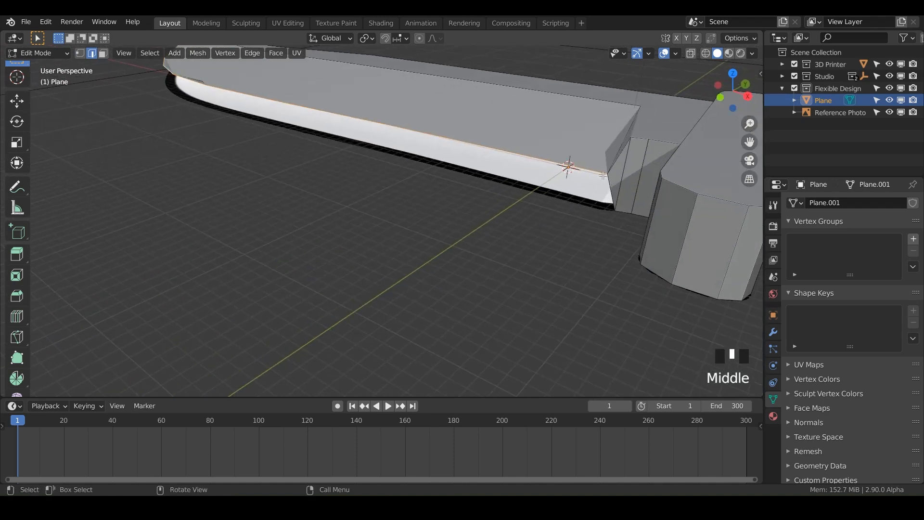
middle_drag(386, 120, 457, 190)
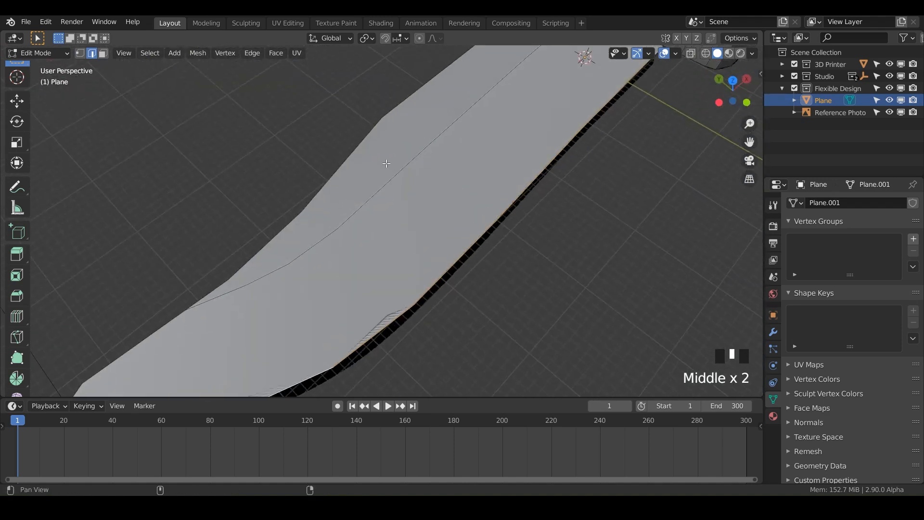
shift+middle_drag(388, 164, 508, 74)
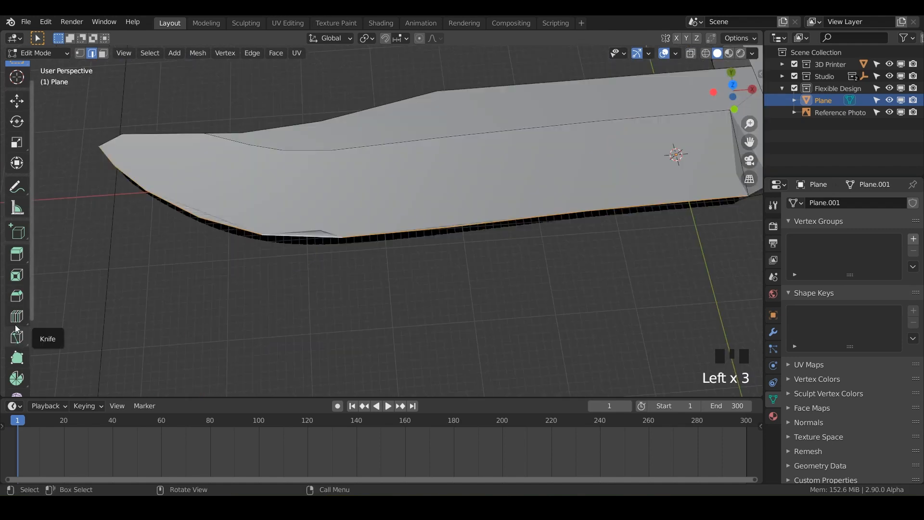
- Apply an Offset Edge Slide to the selected cutting edge with the Even option enabled
drag(18, 318, 107, 345)
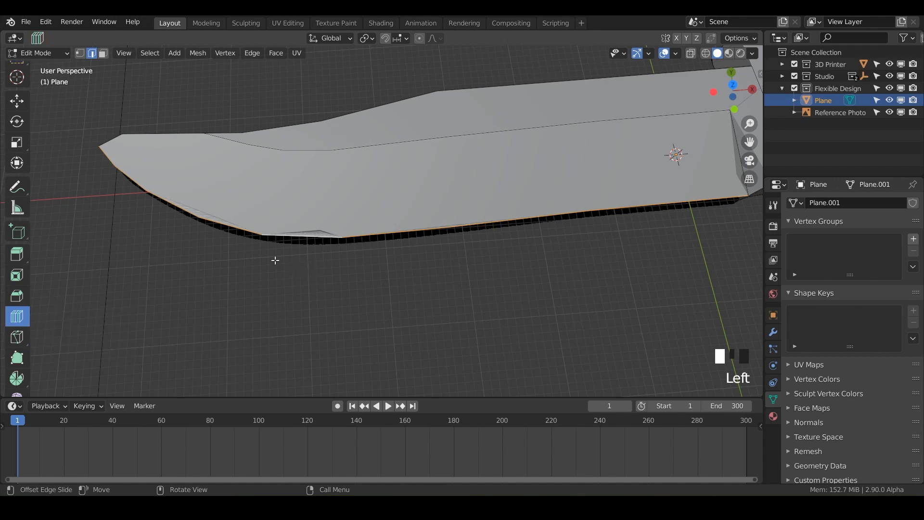
middle_drag(275, 260, 295, 278)
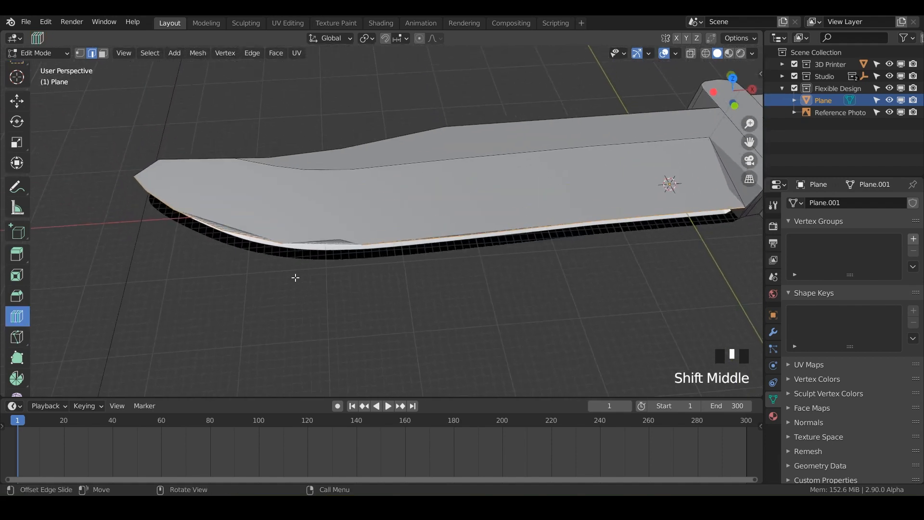
mouse_move(295, 278)
mouse_down()
mouse_move(298, 293)
mouse_move(298, 285)
mouse_up()
click(112, 344)
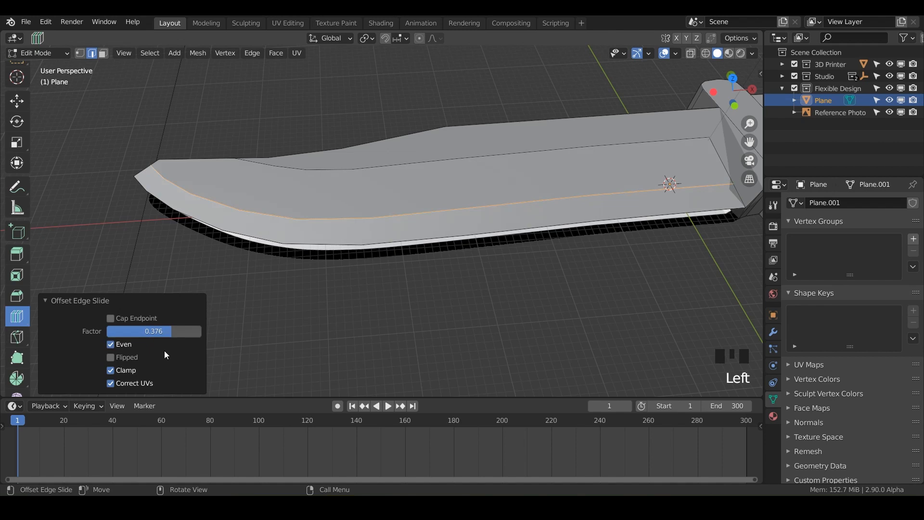
- Adjust the Offset Edge Slide factor to about -0.644 so the new edges run close to the cutting edge
drag(169, 332, 189, 332)
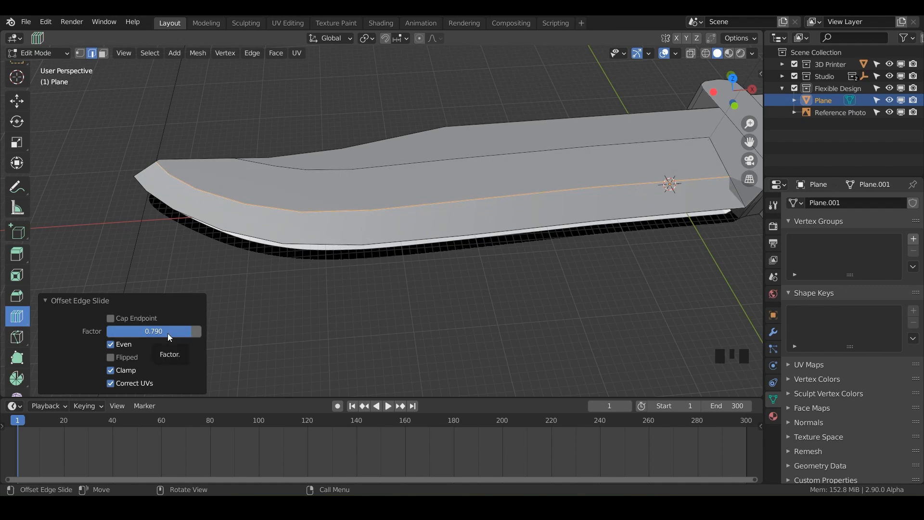
key(KP_7)
click(167, 333)
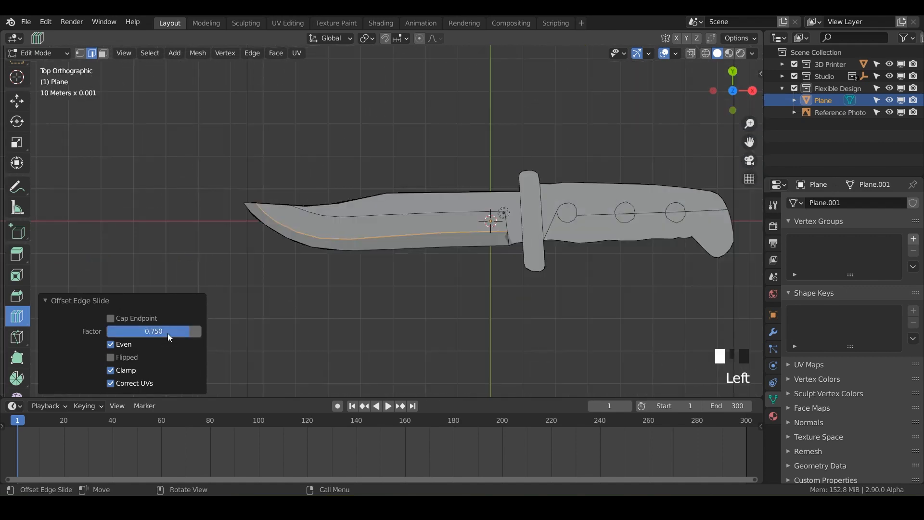
scroll(278, 299, up, 5)
shift+middle_drag(278, 299, 347, 183)
scroll(462, 260, down, 3)
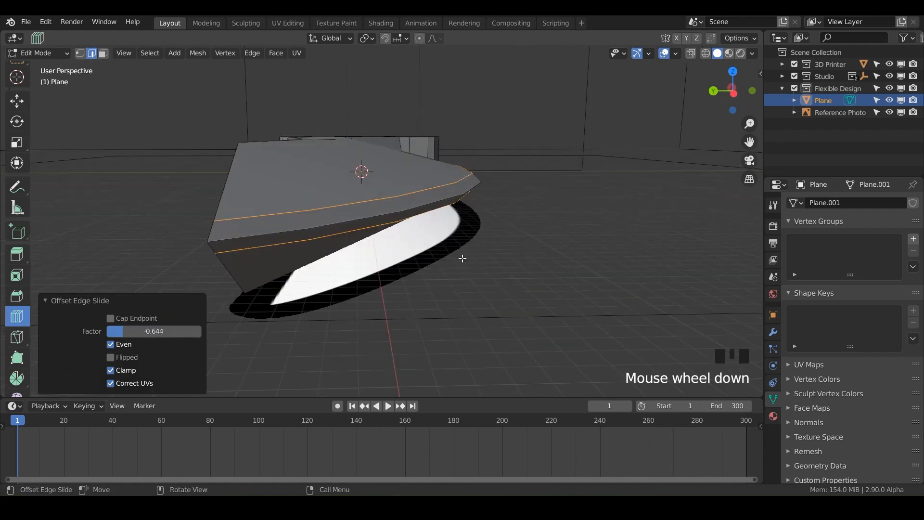
- Extrude the guard's top face about 1.62 mm and scale the extruded face to about 0.622
middle_drag(462, 260, 431, 225)
key(w)
click(103, 54)
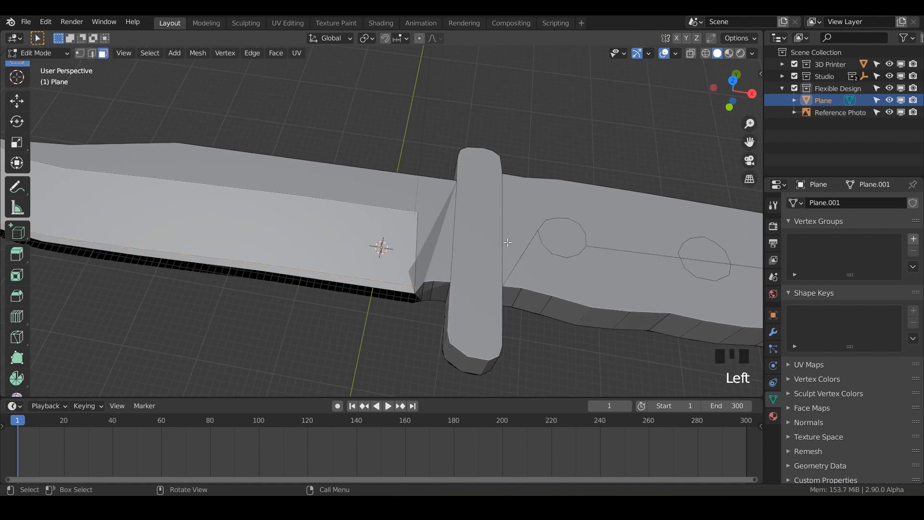
click(487, 230)
shift+middle_drag(111, 304, 86, 291)
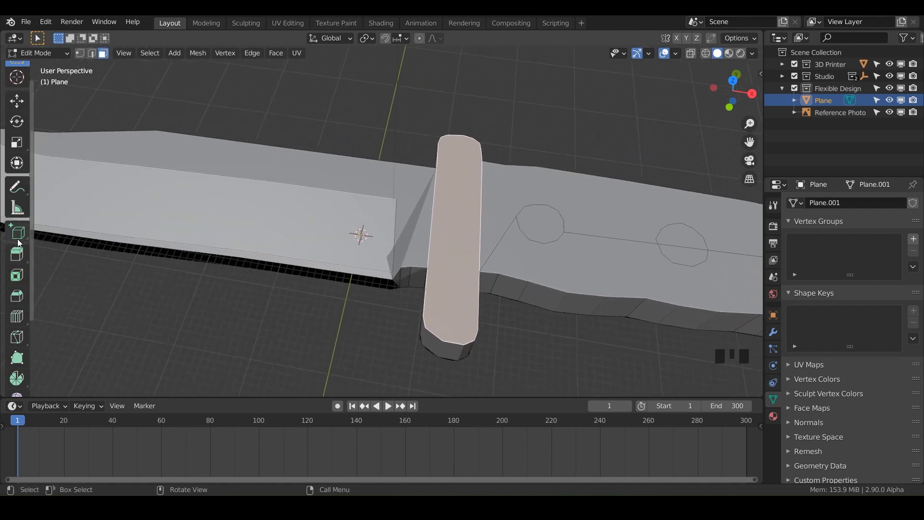
drag(16, 254, 75, 261)
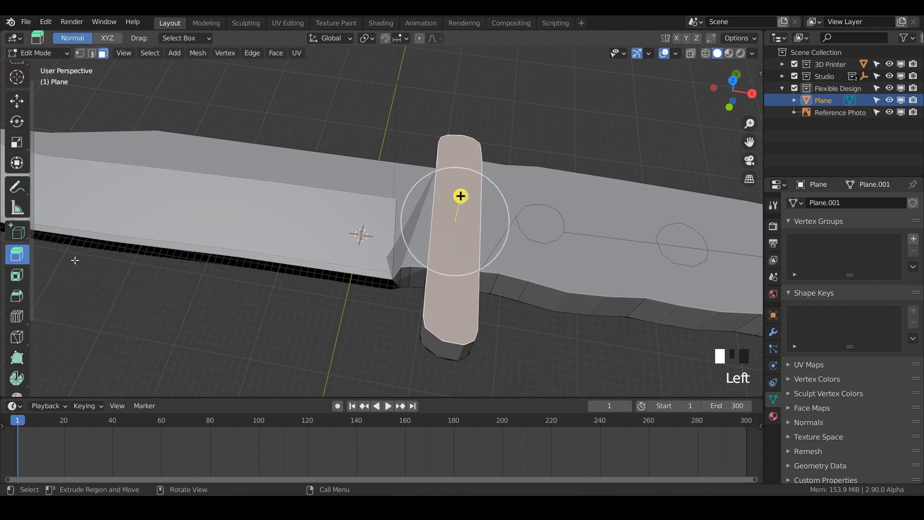
drag(461, 195, 462, 186)
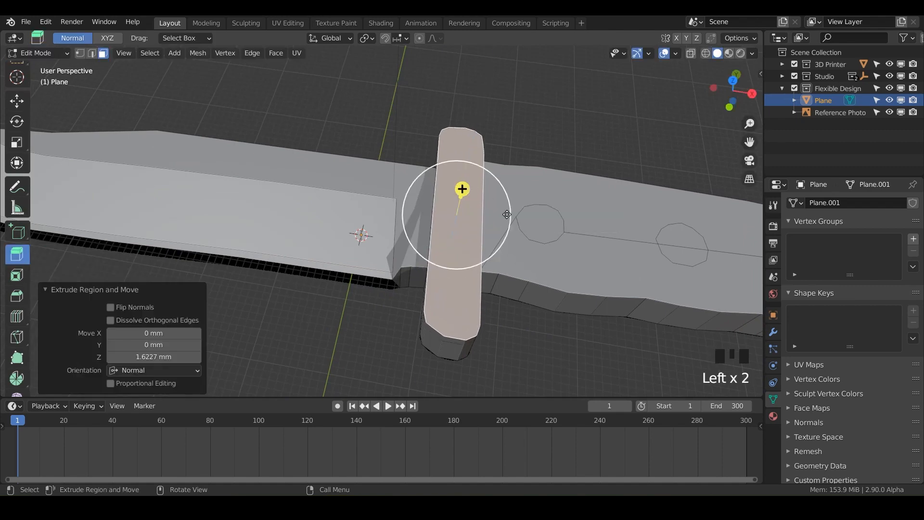
key(s)
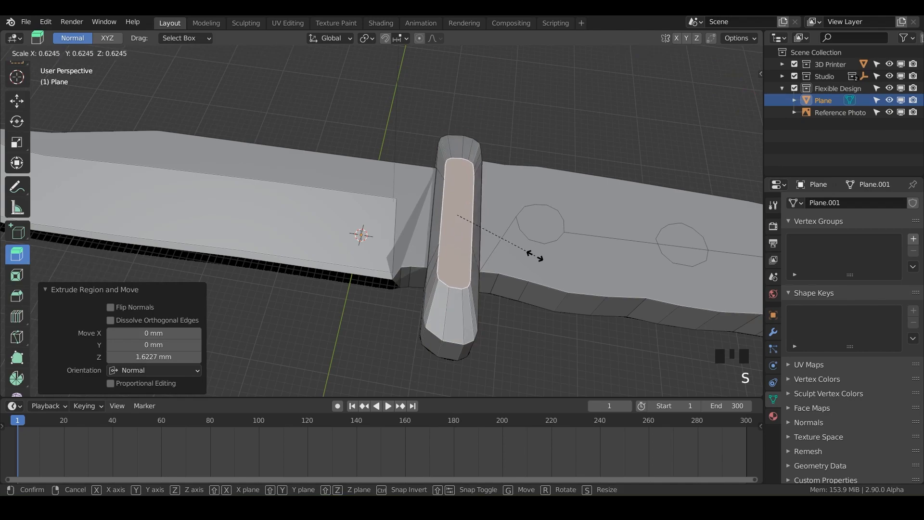
click(532, 254)
- Hide the Reference Photo in the scene and view the knife from its underside
middle_drag(532, 254, 425, 184)
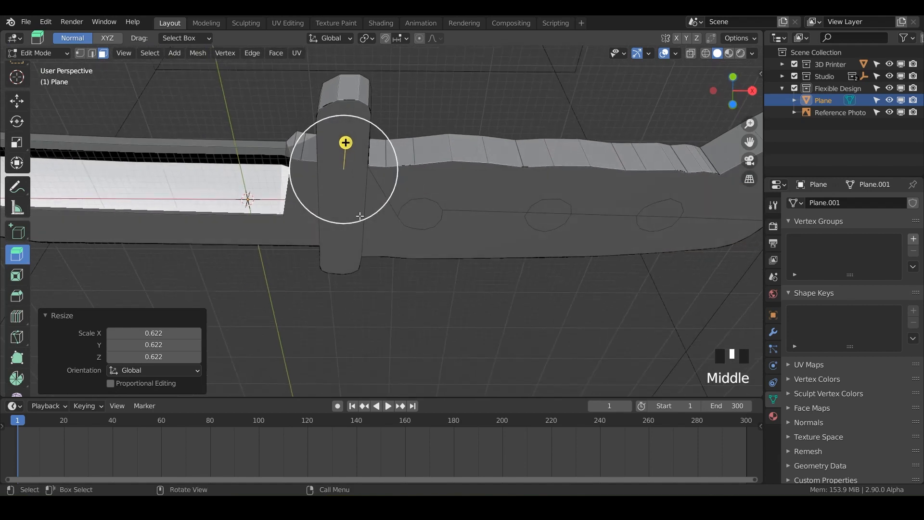
middle_drag(355, 209, 321, 166)
middle_drag(288, 215, 354, 248)
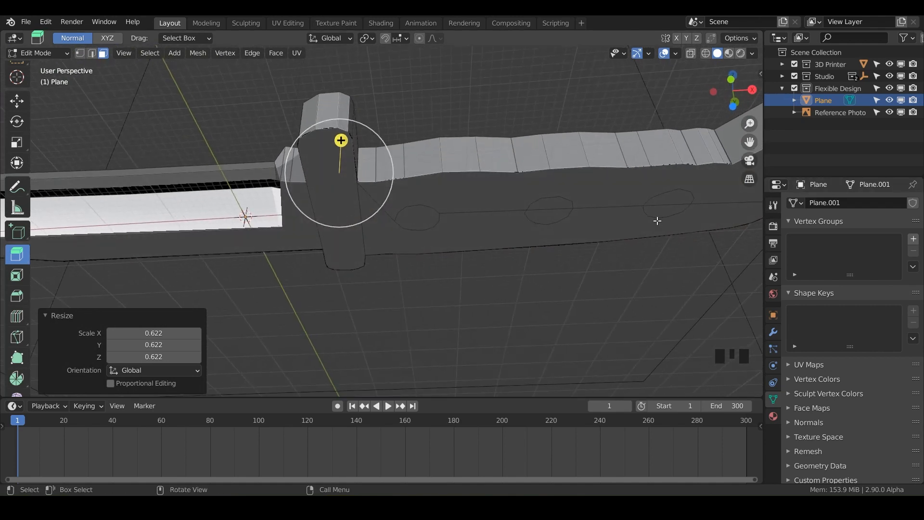
click(890, 112)
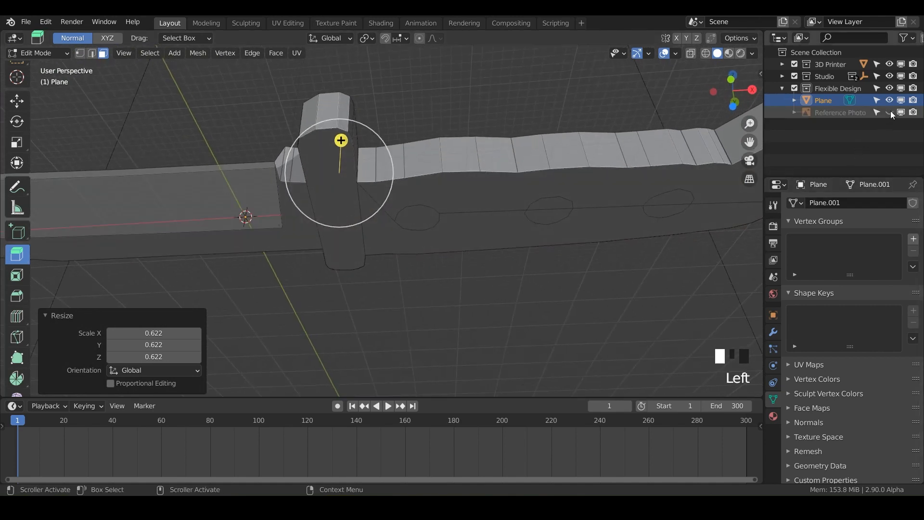
shift+middle_drag(263, 185, 320, 308)
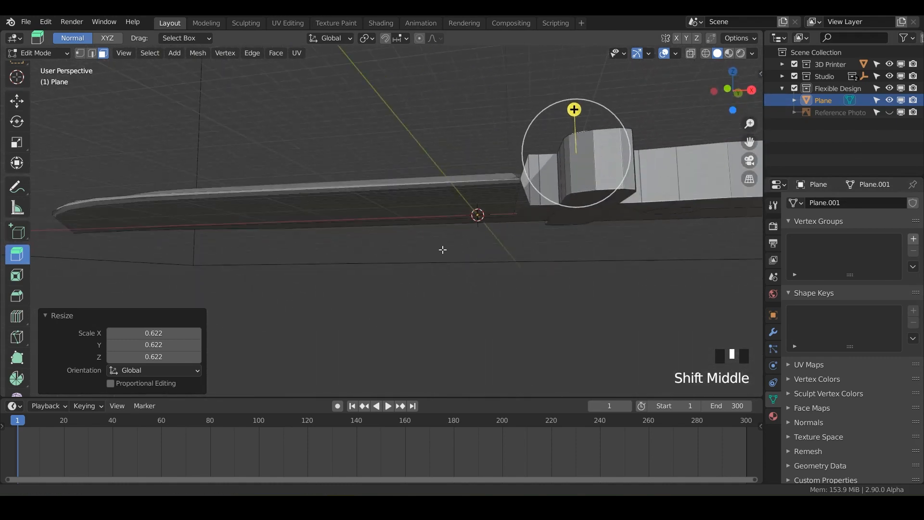
shift+middle_drag(441, 250, 146, 249)
- Activate Extrude Manifold and select both half faces of all three pin circles on the handle
drag(17, 254, 99, 283)
shift+middle_drag(407, 286, 321, 217)
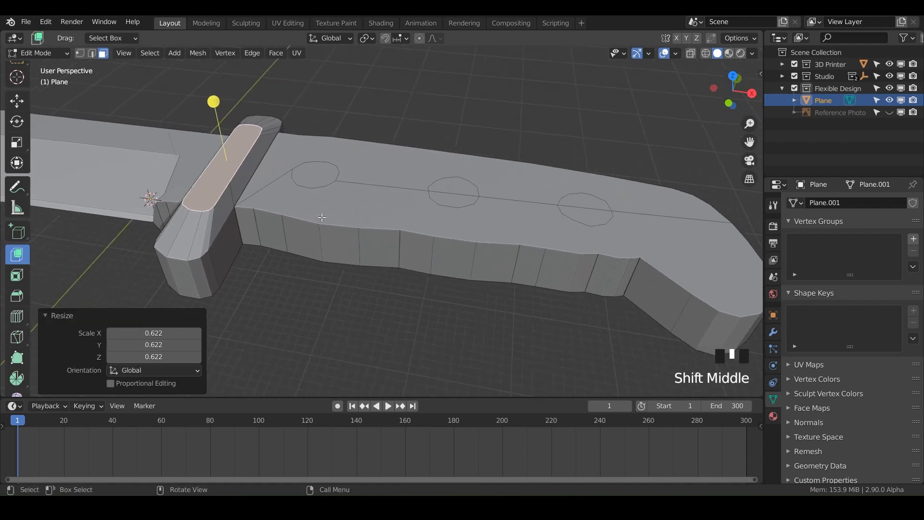
click(316, 185)
shift+click(459, 198)
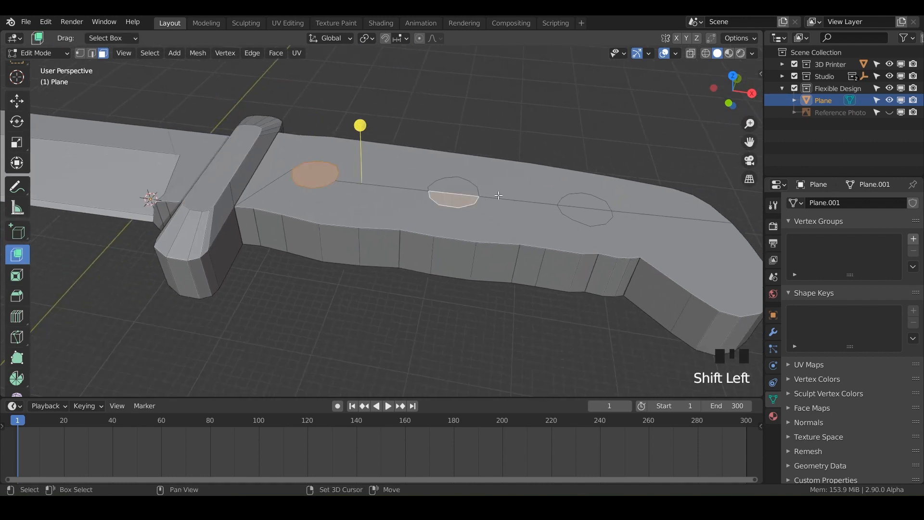
shift+click(450, 190)
shift+click(571, 202)
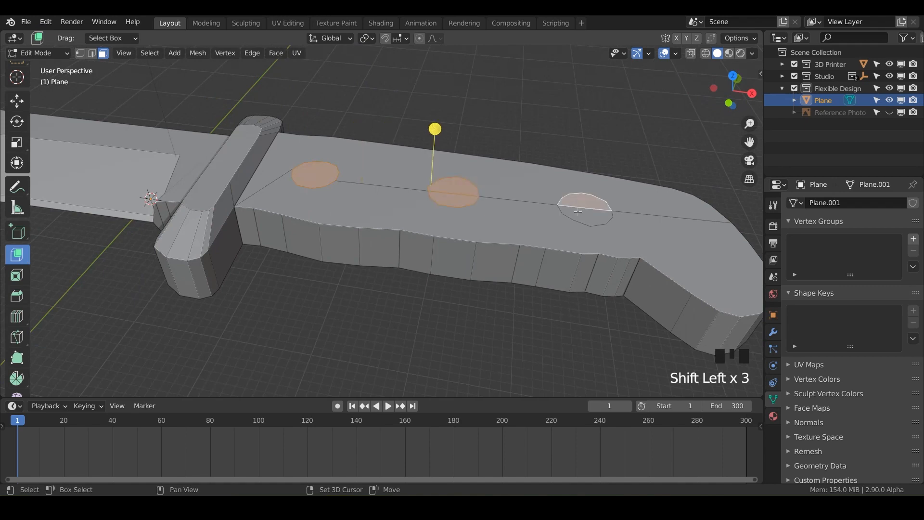
shift+click(575, 214)
- Enable snapping and extrude the pin circles down through the handle with Extrude Manifold, by -5 mm and then another -1 mm
middle_drag(575, 214, 475, 205)
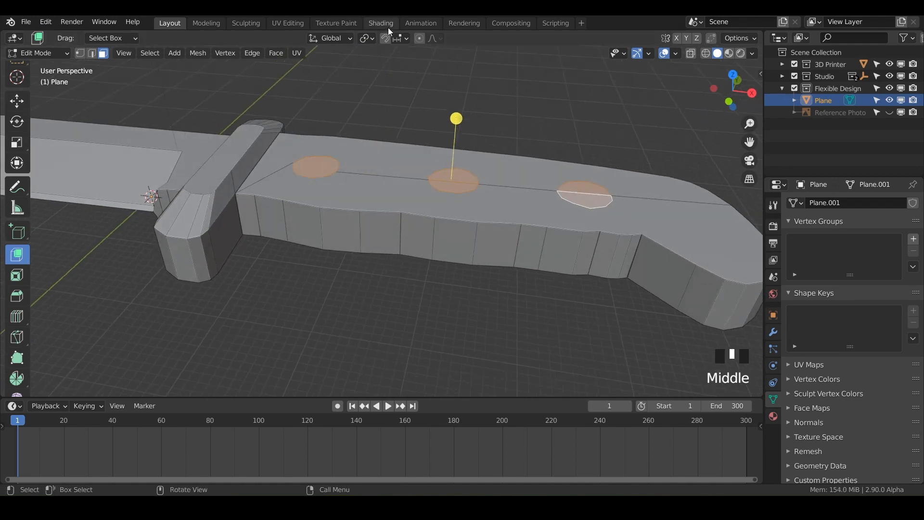
click(385, 39)
middle_drag(427, 182, 438, 106)
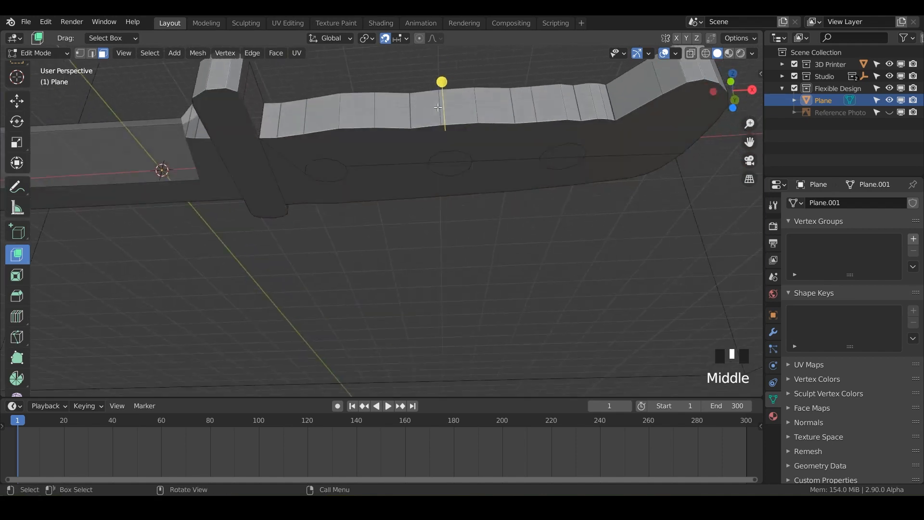
middle_drag(434, 146, 409, 259)
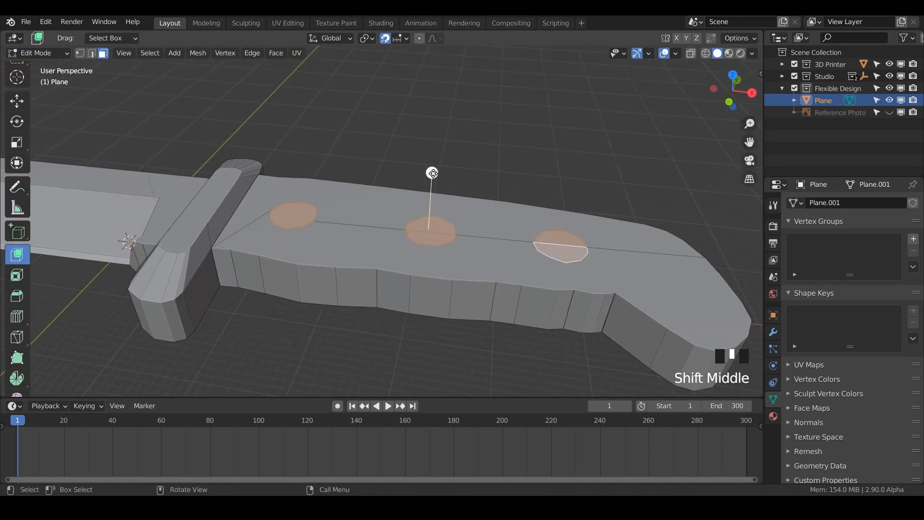
drag(432, 173, 436, 205)
middle_drag(436, 204, 447, 160)
key(alt+z)
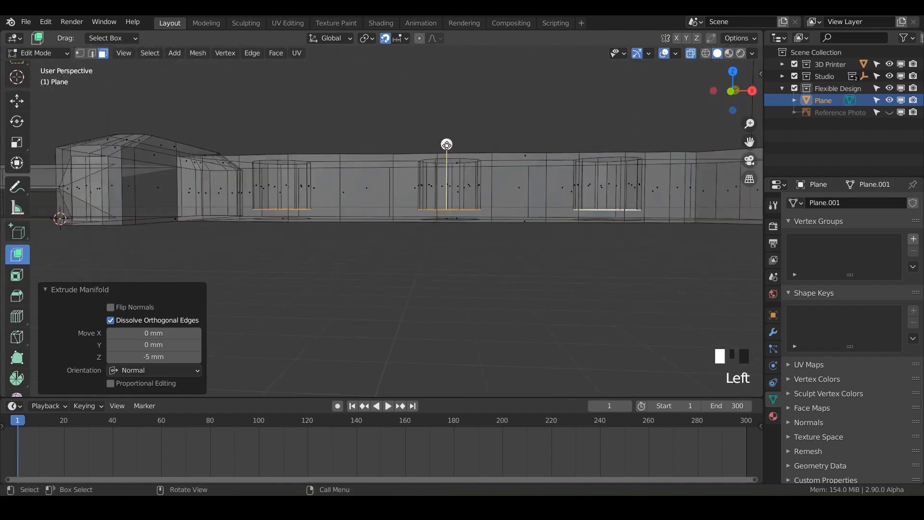
drag(446, 144, 446, 155)
scroll(458, 225, up, 3)
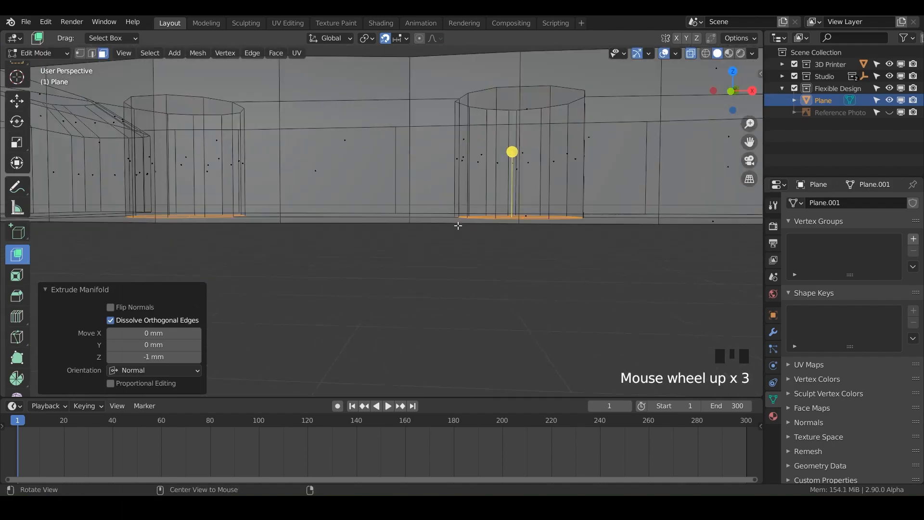
- Turn off X-ray and delete the faces closing the three pin holes on the handle's underside, using Only Faces
middle_drag(458, 223, 403, 229)
key(alt+z)
key(x)
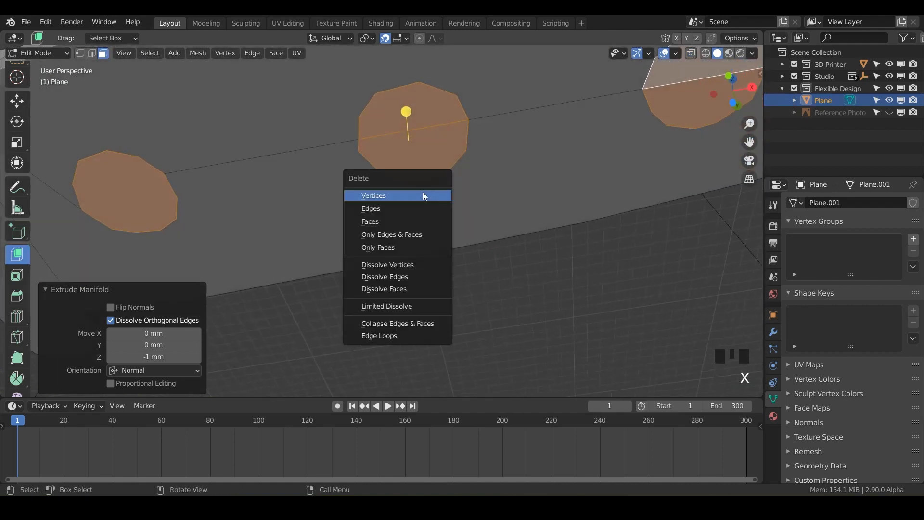
click(378, 248)
- Bring the whole knife into view from above and save the Blender file
middle_drag(459, 212, 518, 322)
alt+scroll(420, 302, down, 1)
scroll(419, 325, down, 2)
scroll(388, 279, down, 1)
shift+middle_drag(388, 279, 417, 231)
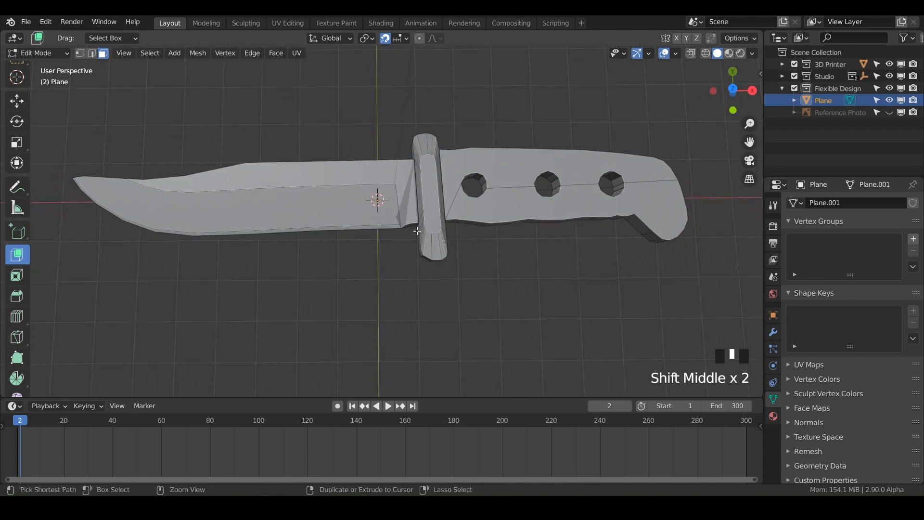
key(ctrl+s)
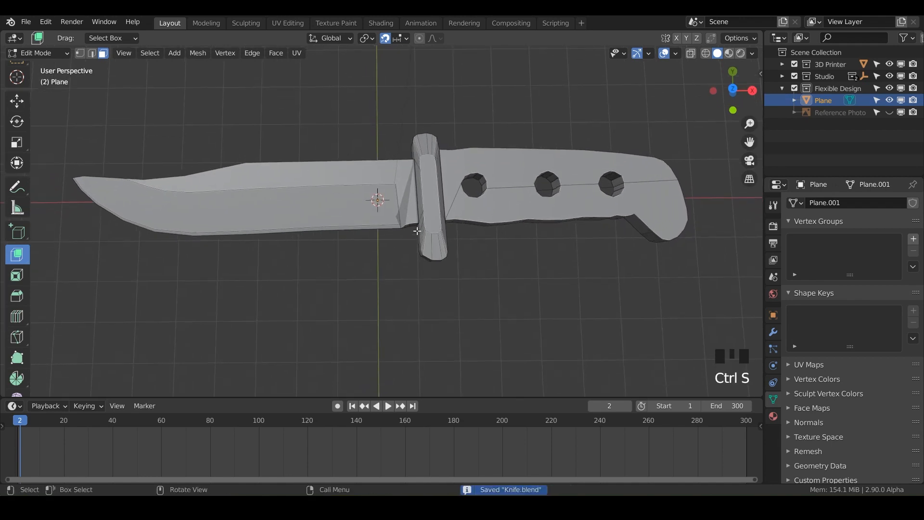
- Rename the Plane object as Knife
double_click(824, 100)
text(Knife)
key(Return)
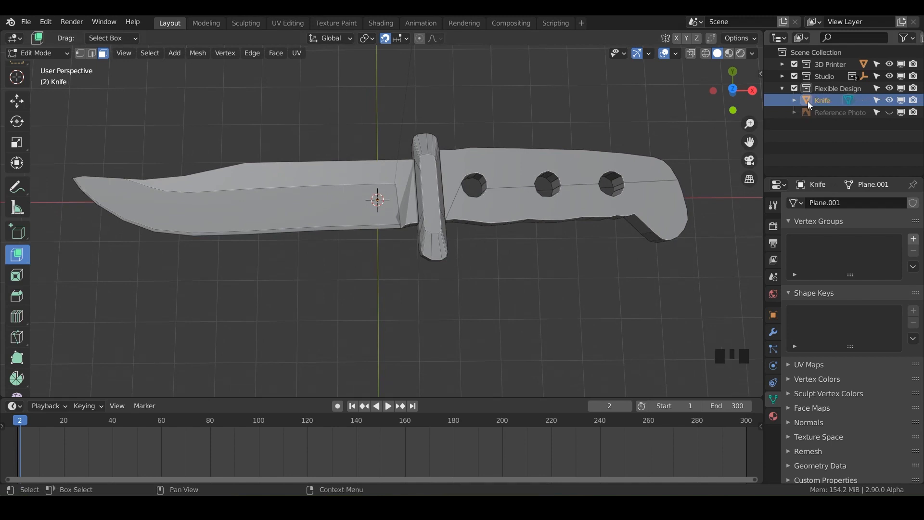
- Run all the 3D-print checks on the knife mesh
key(n)
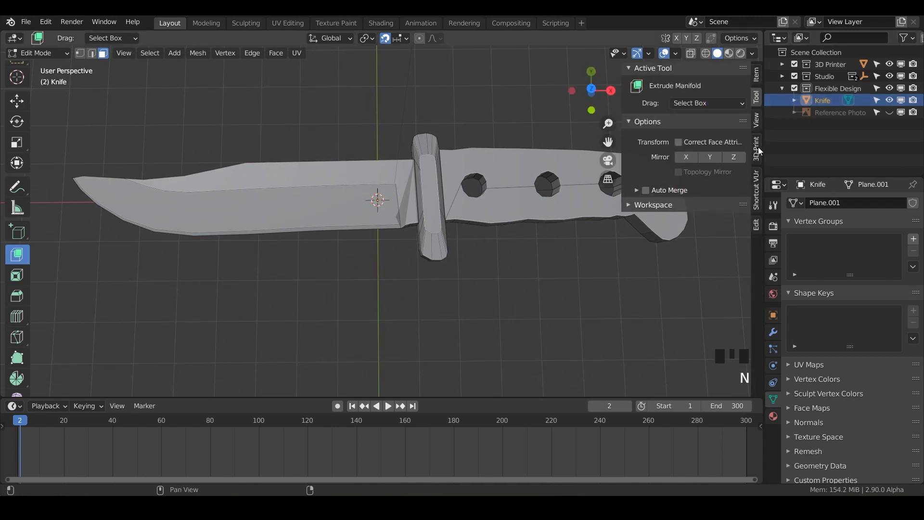
click(757, 154)
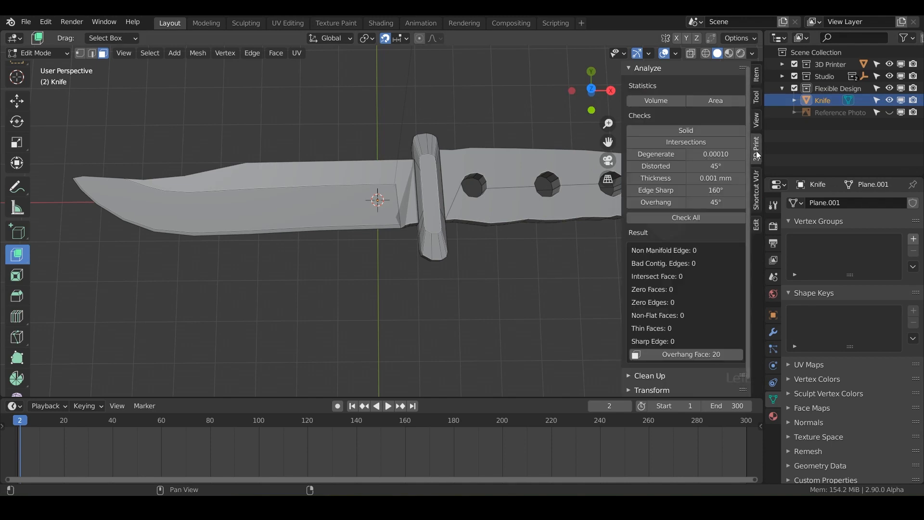
click(714, 219)
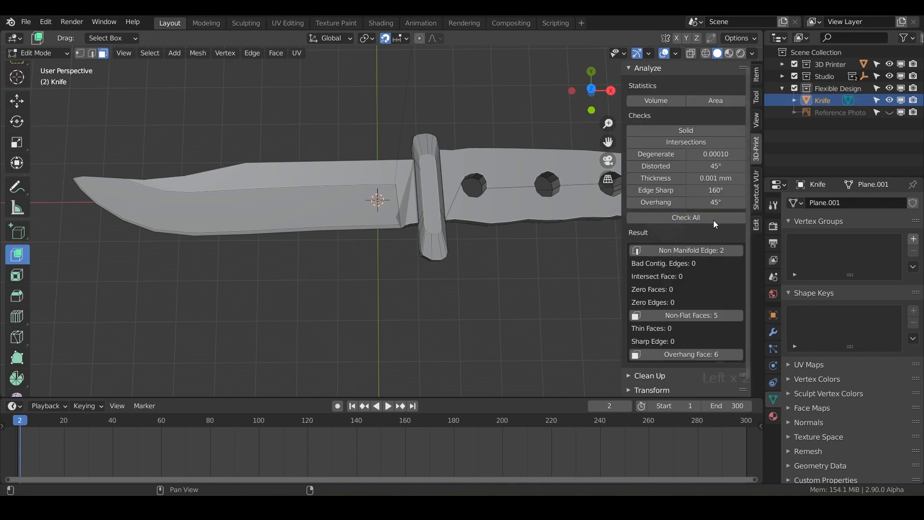
- Select the reported non-manifold edges across the pin holes, delete them as edges, and rerun all checks
click(676, 254)
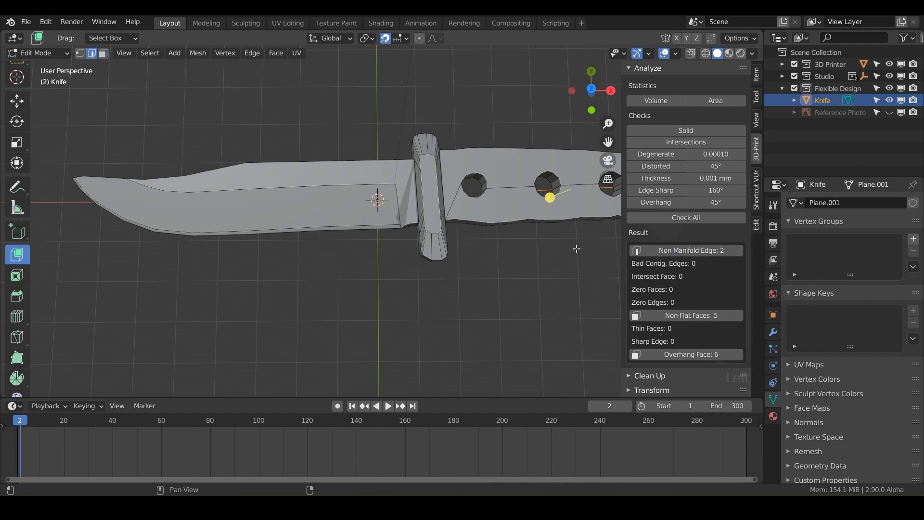
shift+middle_drag(548, 239, 397, 242)
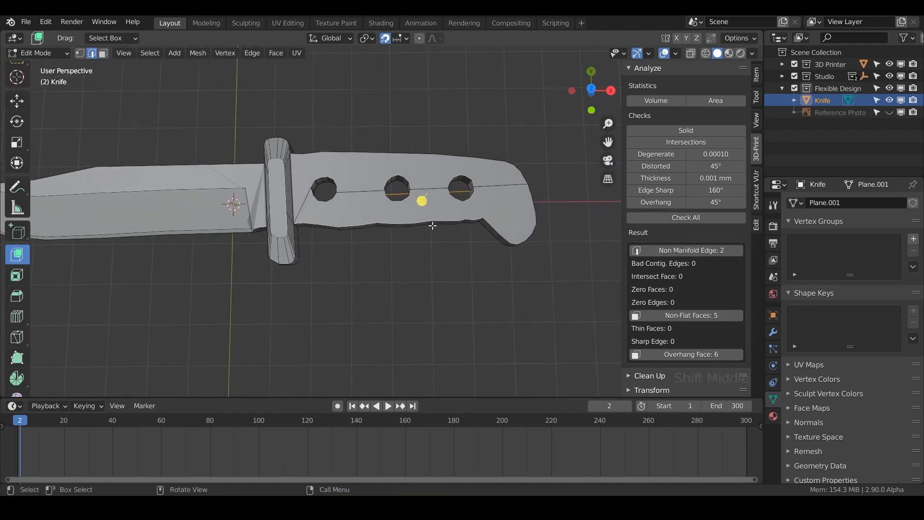
scroll(432, 225, up, 5)
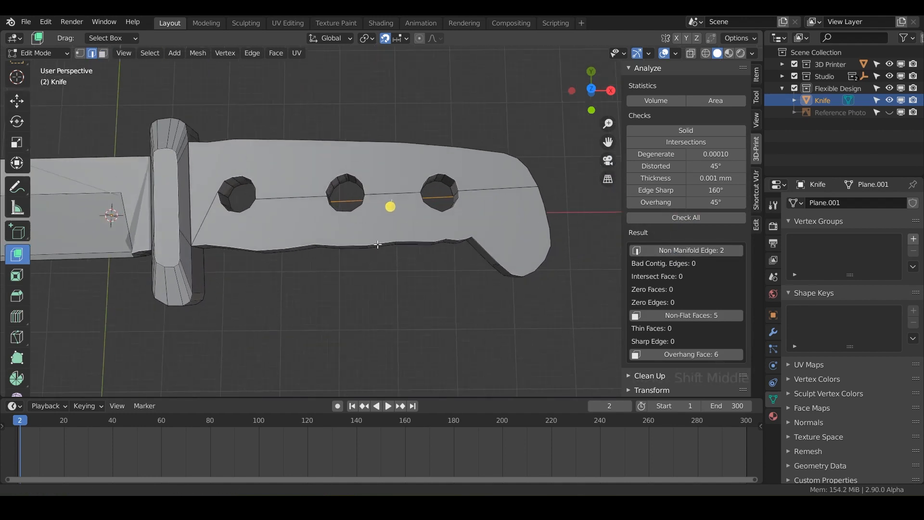
shift+middle_drag(455, 285, 459, 285)
shift+middle_drag(400, 235, 319, 235)
shift+middle_drag(471, 226, 429, 225)
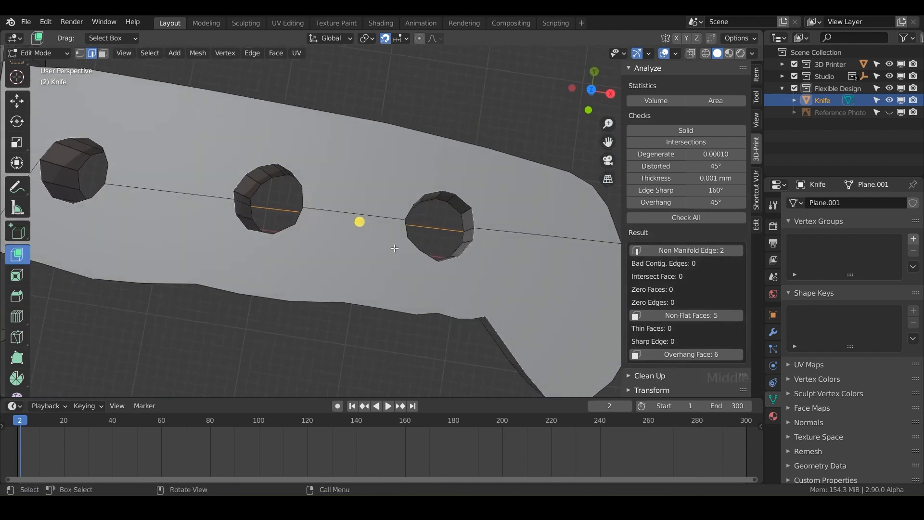
key(x)
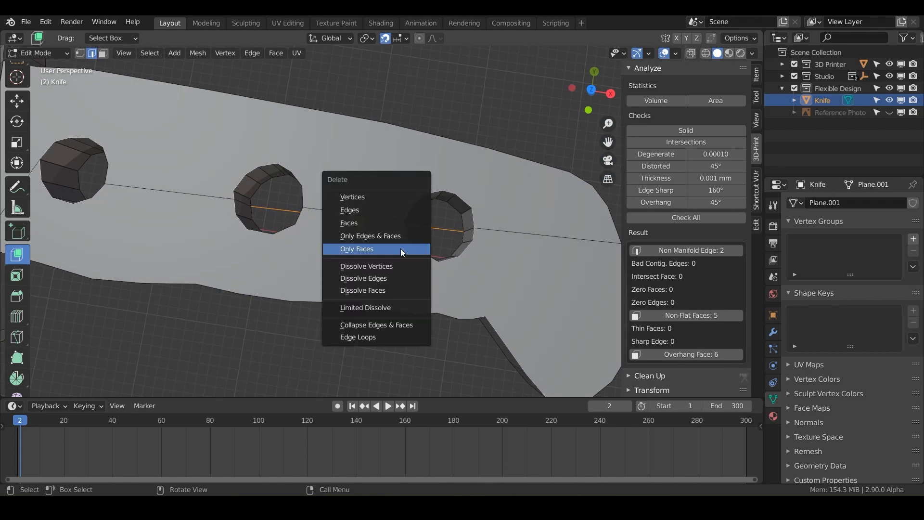
click(389, 210)
click(708, 218)
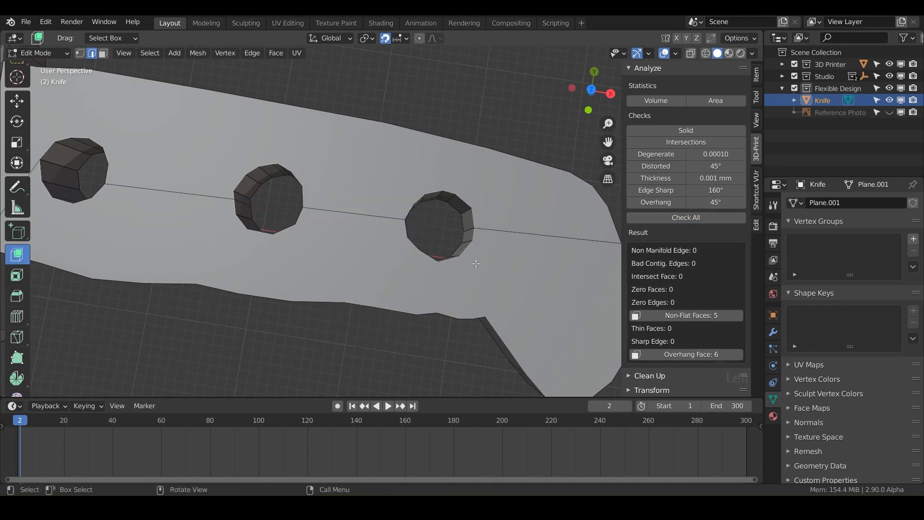
- Select the reported non-flat faces, triangulate them with the distorted-face clean-up at 45°, and rerun all checks
middle_drag(472, 248, 560, 277)
scroll(505, 244, down, 2)
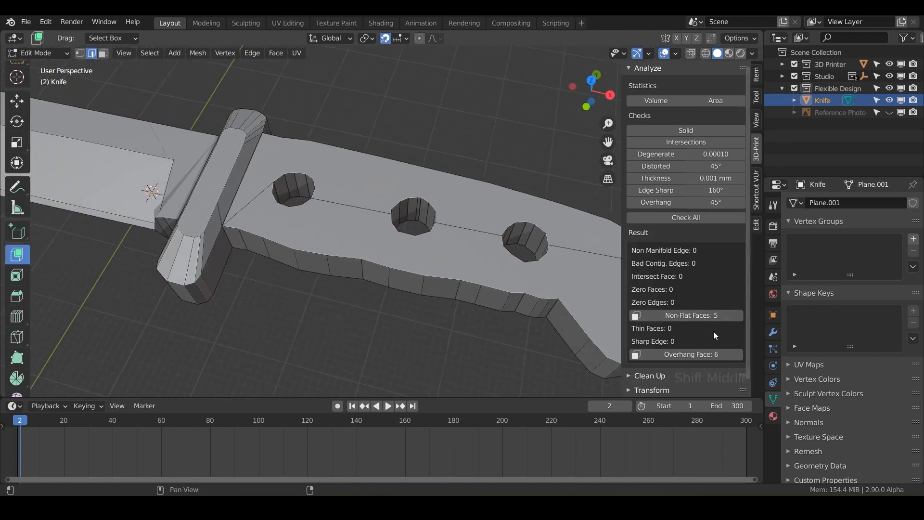
click(693, 317)
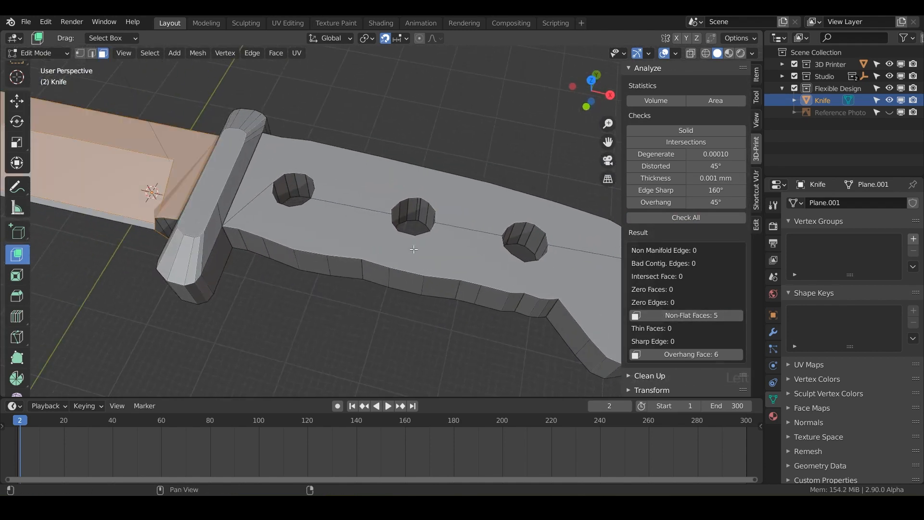
shift+middle_drag(289, 217, 501, 262)
shift+middle_drag(322, 262, 460, 268)
click(629, 376)
scroll(628, 377, down, 3)
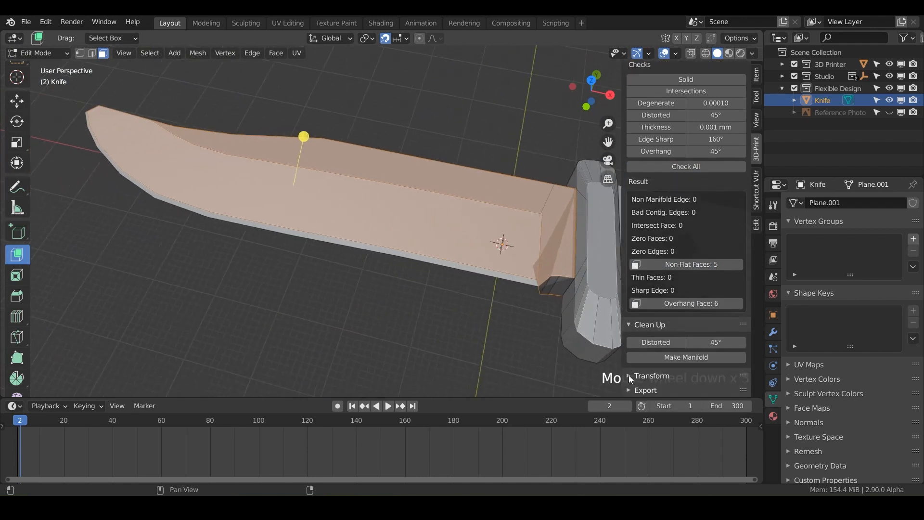
click(654, 342)
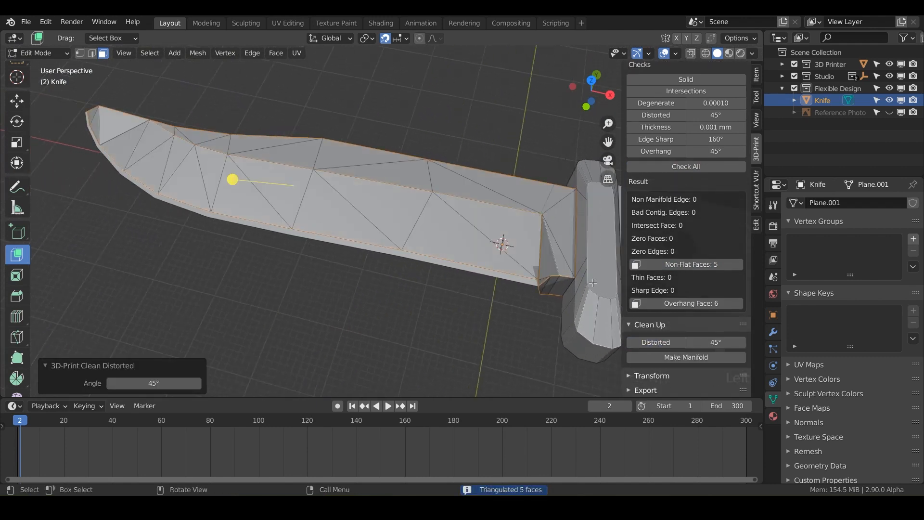
middle_drag(357, 250, 620, 178)
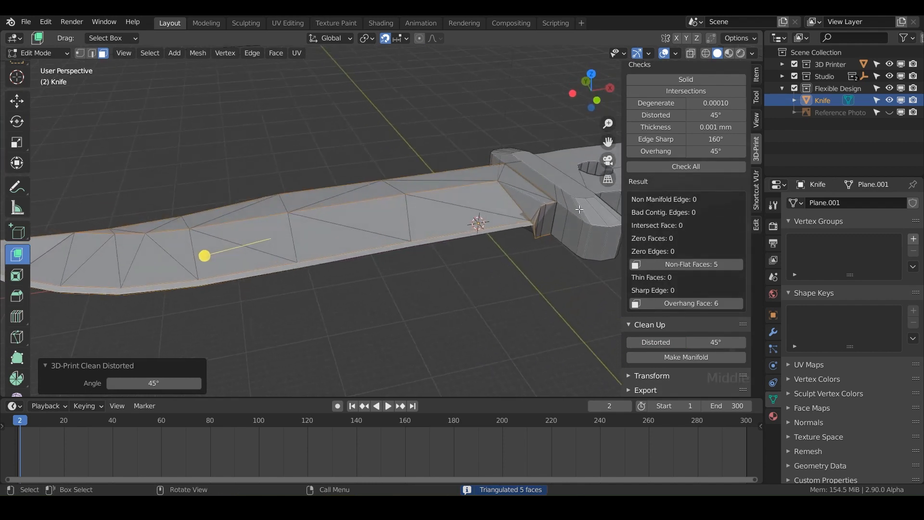
click(717, 165)
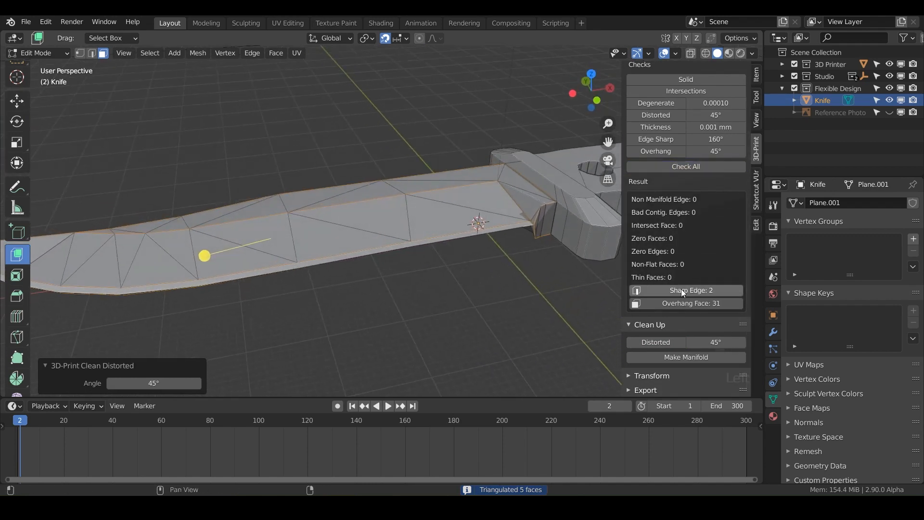
- Select the reported sharp edges beside the guard, bevel them by about 0.723 mm with one segment, and rerun all checks
middle_drag(406, 270, 456, 260)
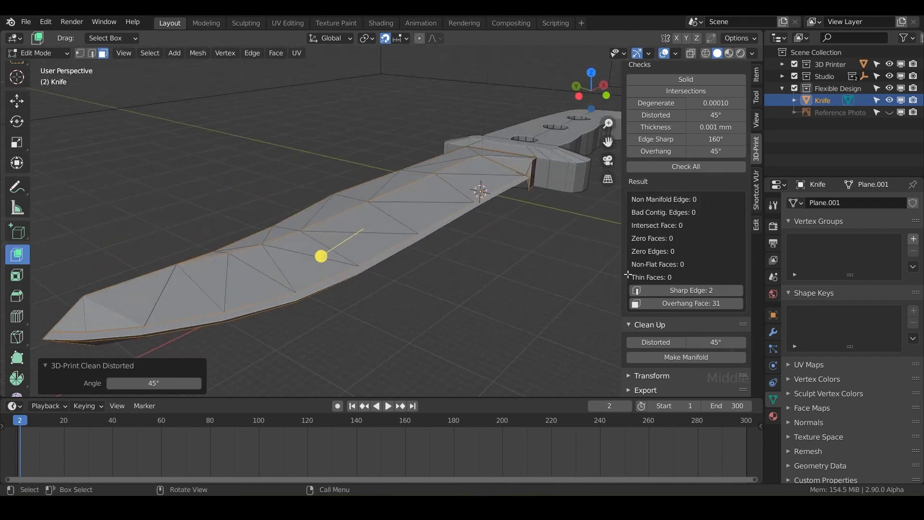
click(689, 290)
middle_drag(511, 233, 469, 219)
shift+middle_drag(335, 216, 120, 207)
click(375, 191)
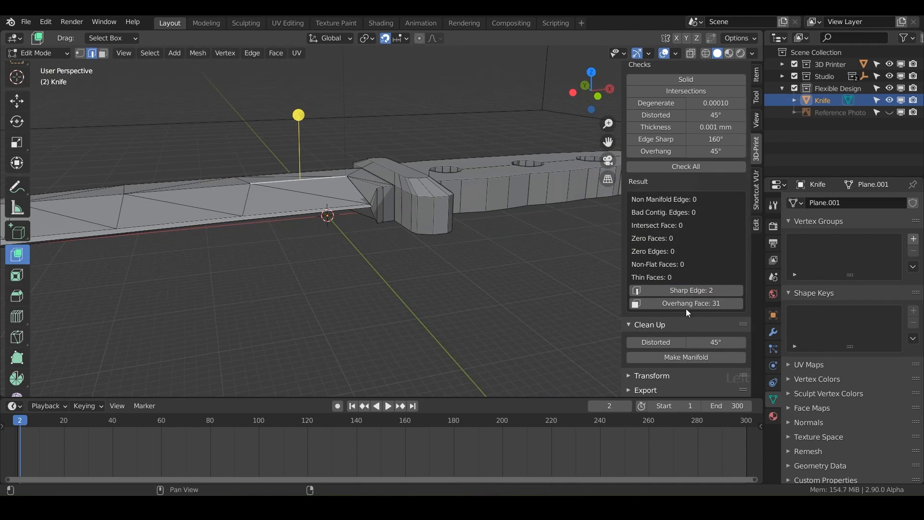
click(681, 290)
scroll(403, 214, up, 4)
middle_drag(403, 215, 396, 248)
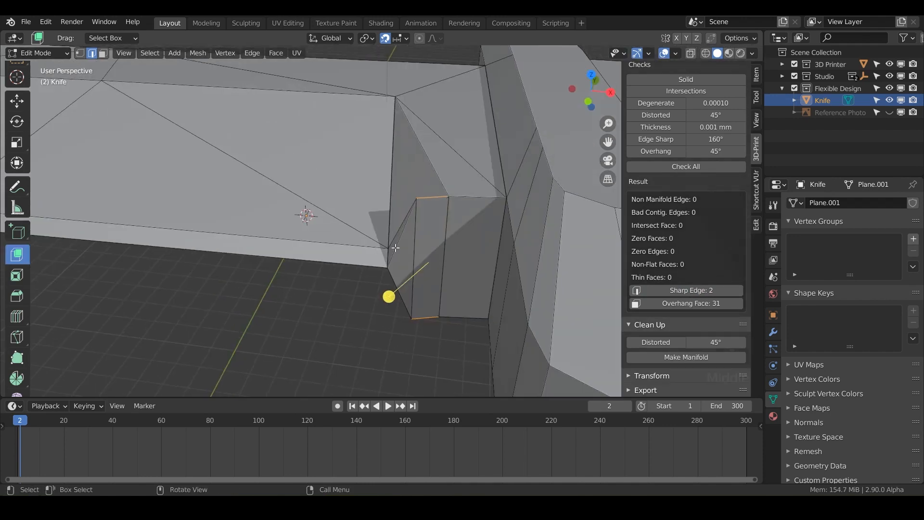
click(19, 295)
drag(389, 297, 377, 315)
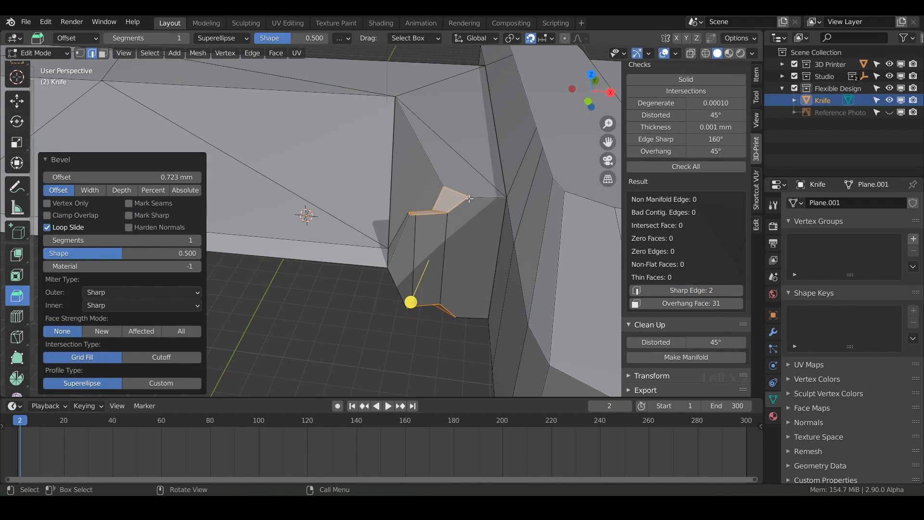
click(671, 168)
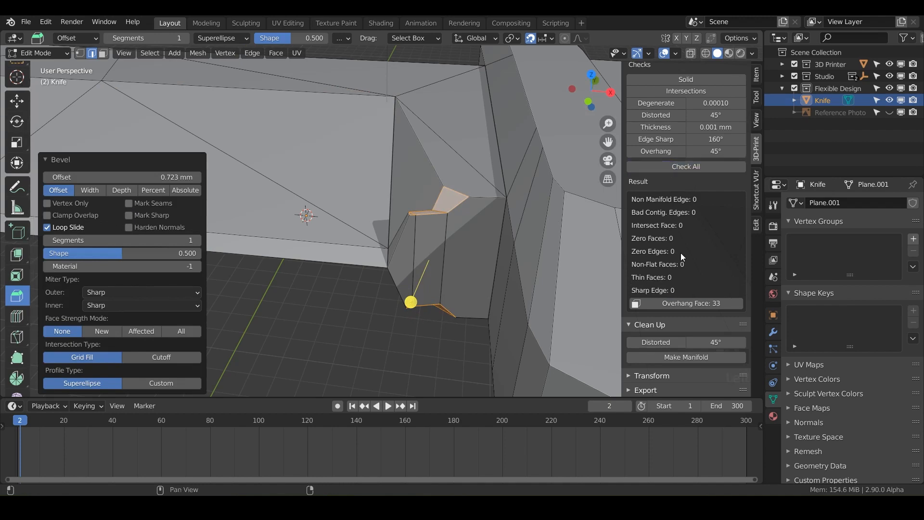
- In front view, select the blade-side corner vertices of the bevelled block beside the guard, at both its upper and lower ends
middle_drag(472, 256, 442, 219)
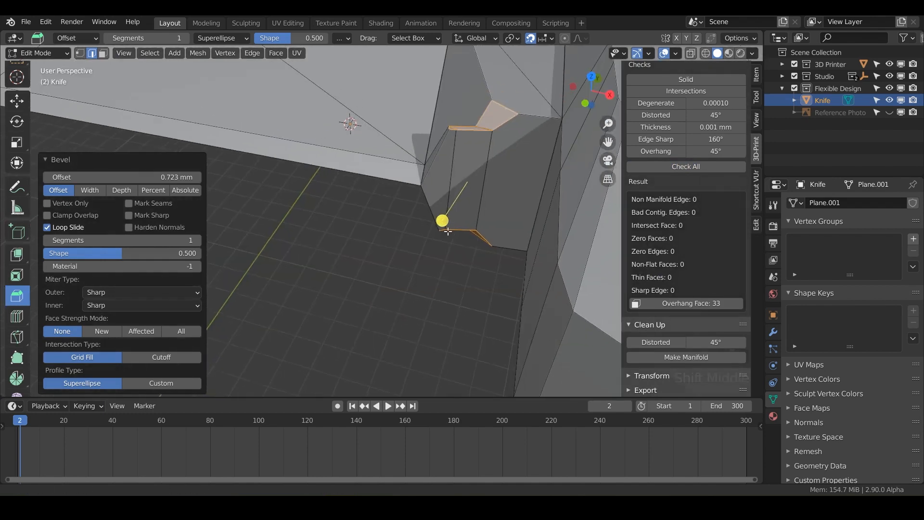
shift+middle_drag(434, 161, 428, 200)
key(1)
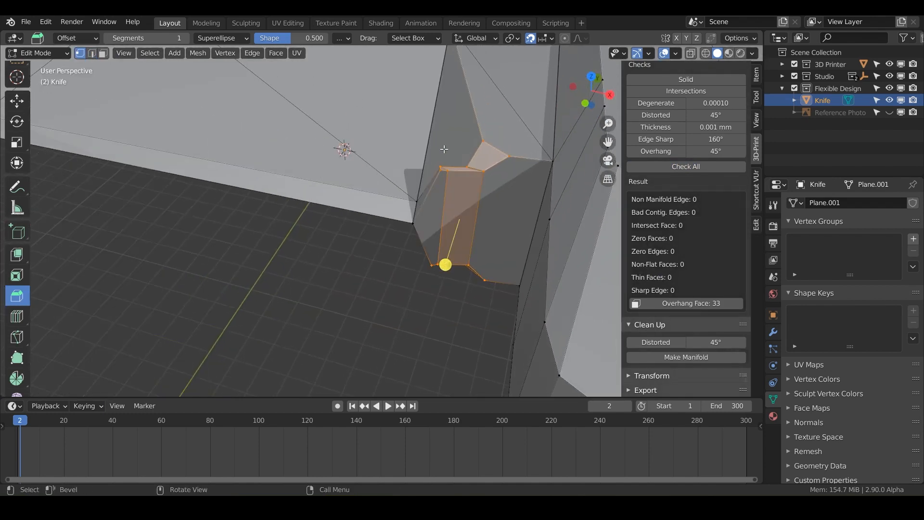
click(442, 183)
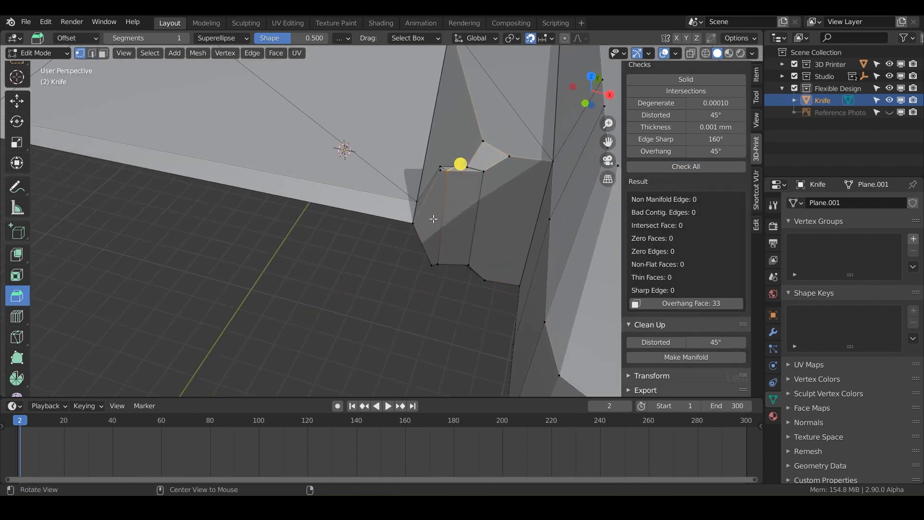
key(KP_3)
key(KP_1)
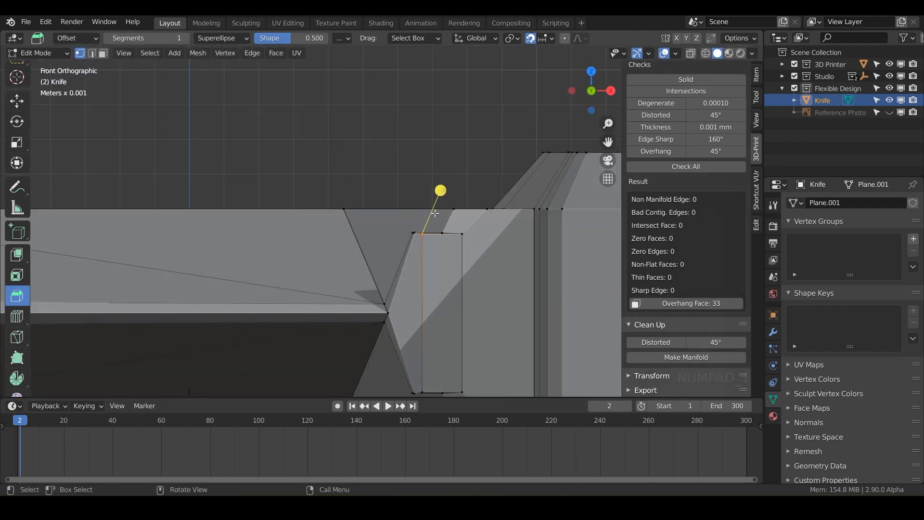
shift+middle_drag(438, 243, 420, 336)
scroll(421, 337, up, 3)
key(KP_1)
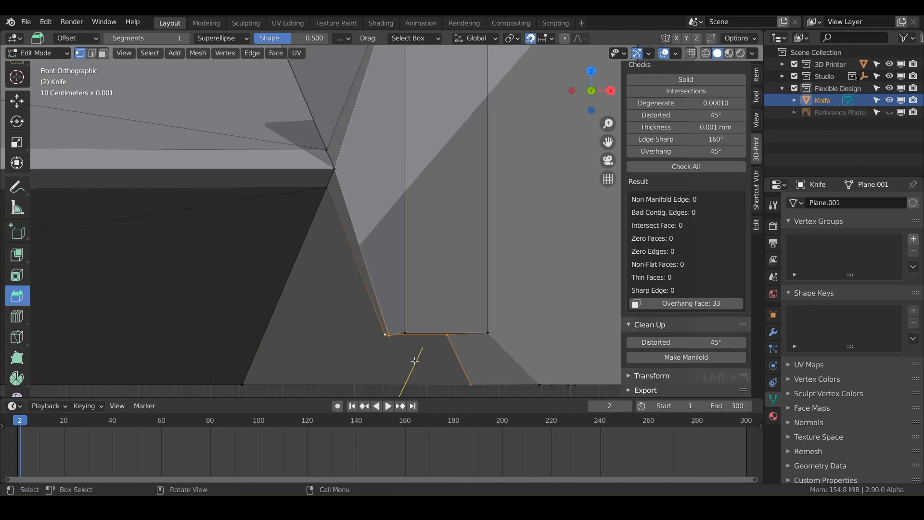
drag(390, 333, 371, 321)
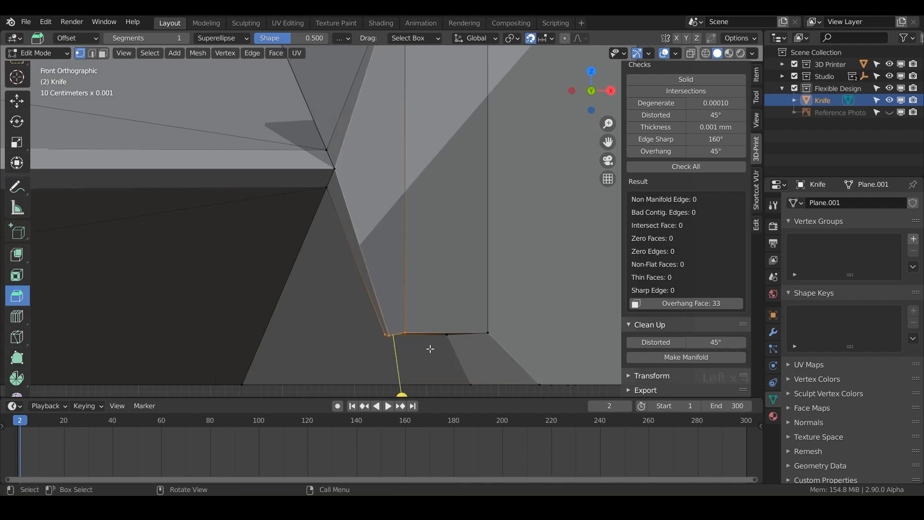
shift+middle_drag(251, 59, 207, 211)
key(w)
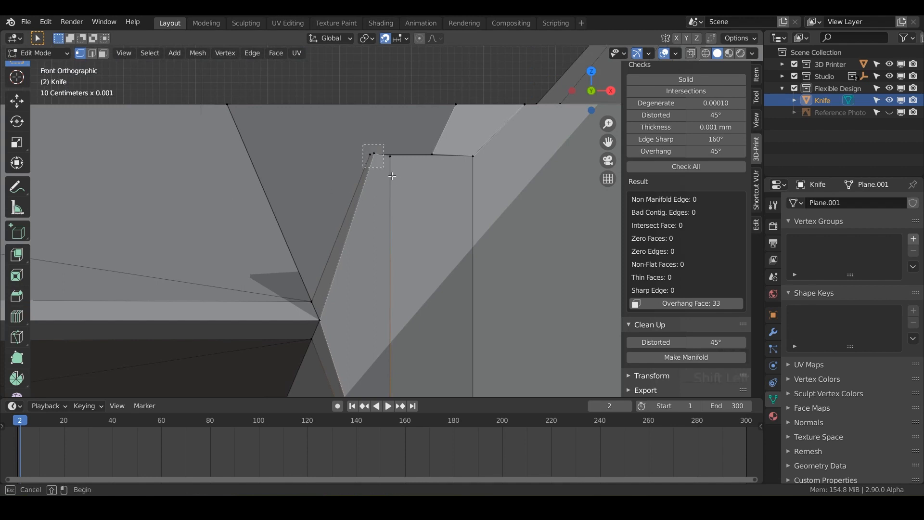
drag(393, 176, 394, 177)
scroll(401, 206, down, 4)
shift+middle_drag(399, 211, 399, 135)
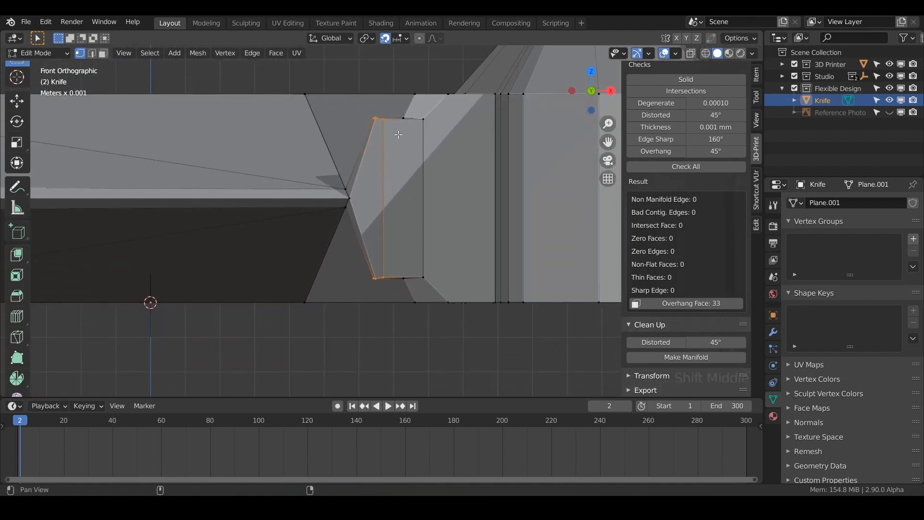
- Scale the selected corner vertices along Z by about 0.452, and again along Z by about 1.109
key(s)
key(z)
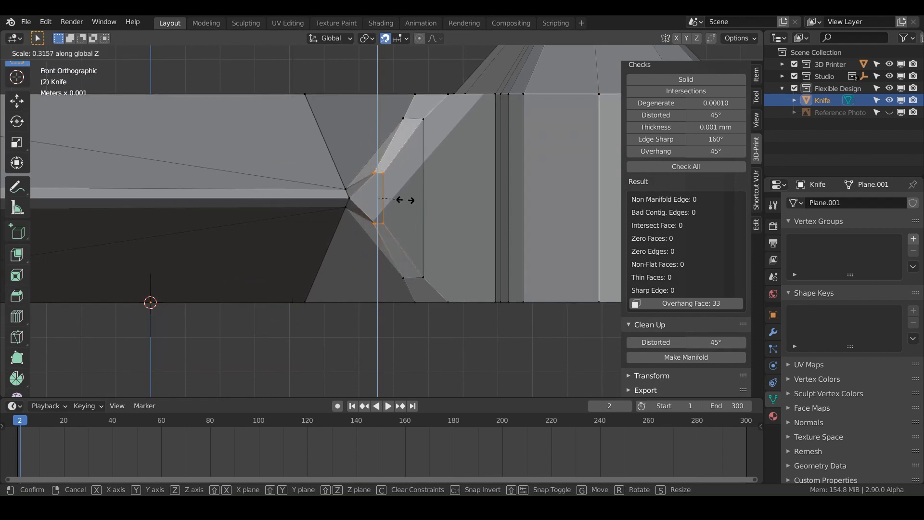
click(416, 196)
key(s)
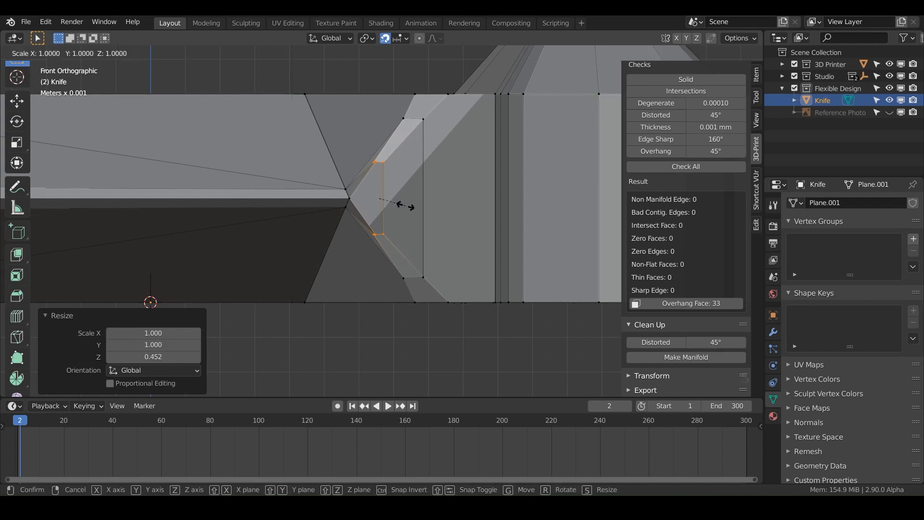
key(z)
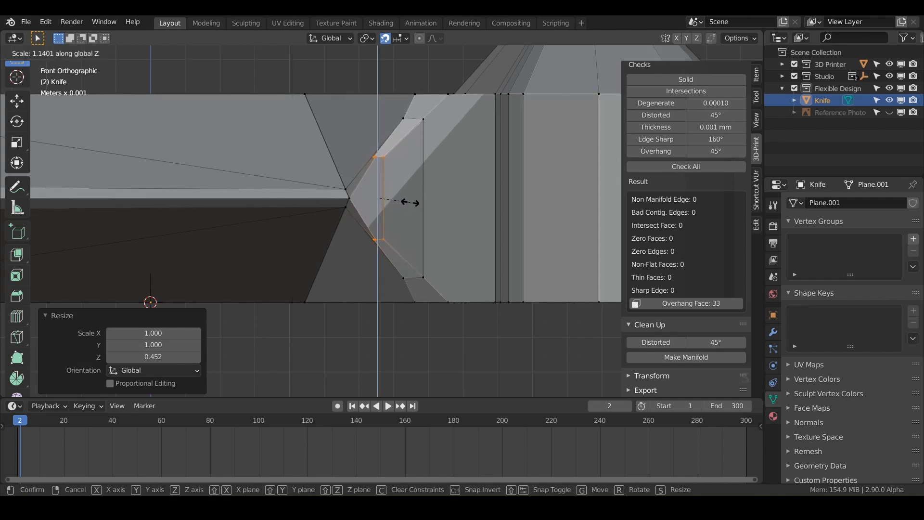
click(409, 203)
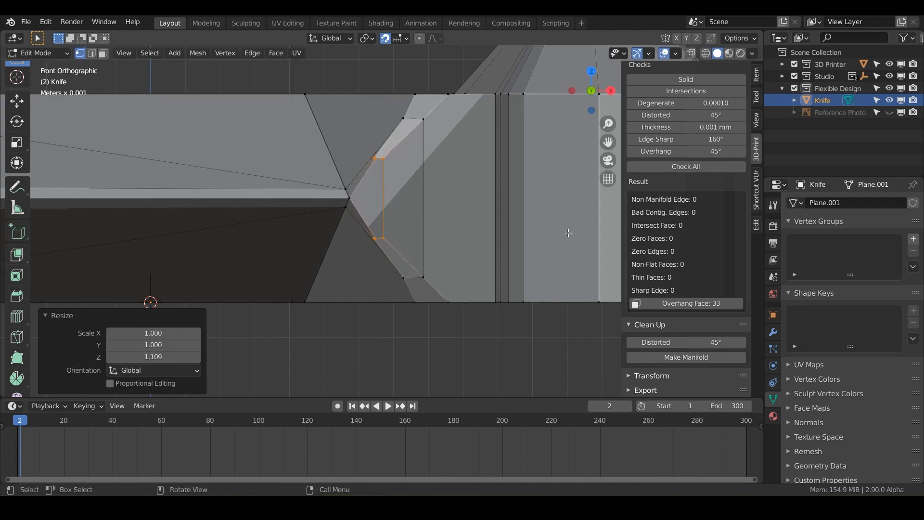
- Rerun all the 3D-print checks on the reshaped knife and expand the 3D-print export settings
click(663, 164)
click(663, 164)
scroll(501, 293, down, 5)
middle_drag(501, 293, 406, 328)
scroll(497, 330, down, 4)
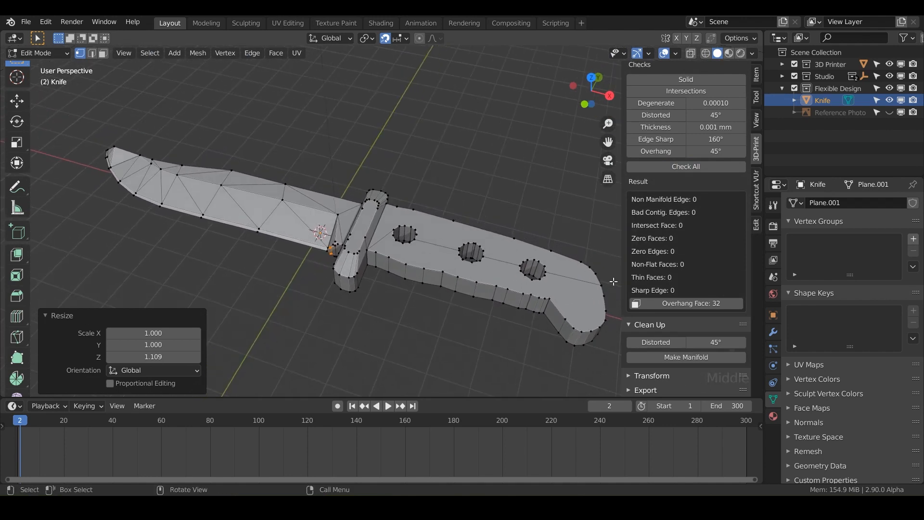
scroll(670, 377, down, 4)
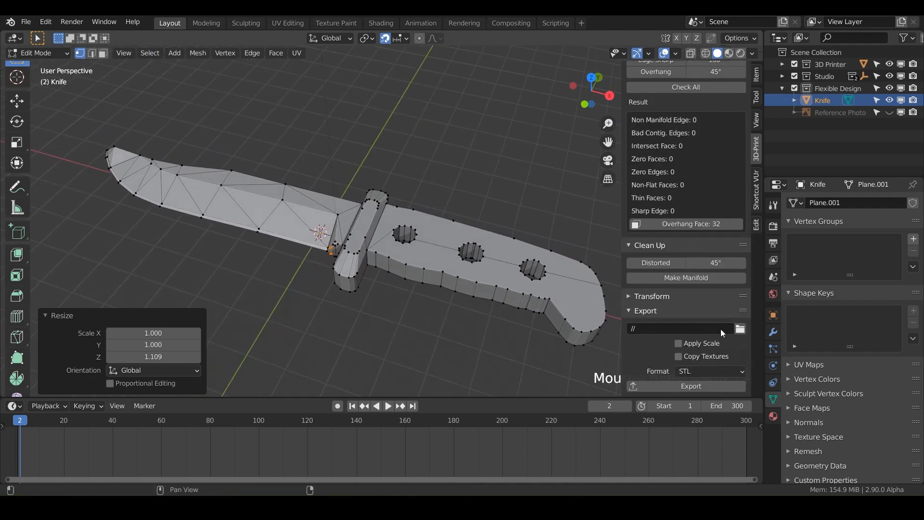
- Set the STLs folder as the export location and export the knife in STL format
click(740, 329)
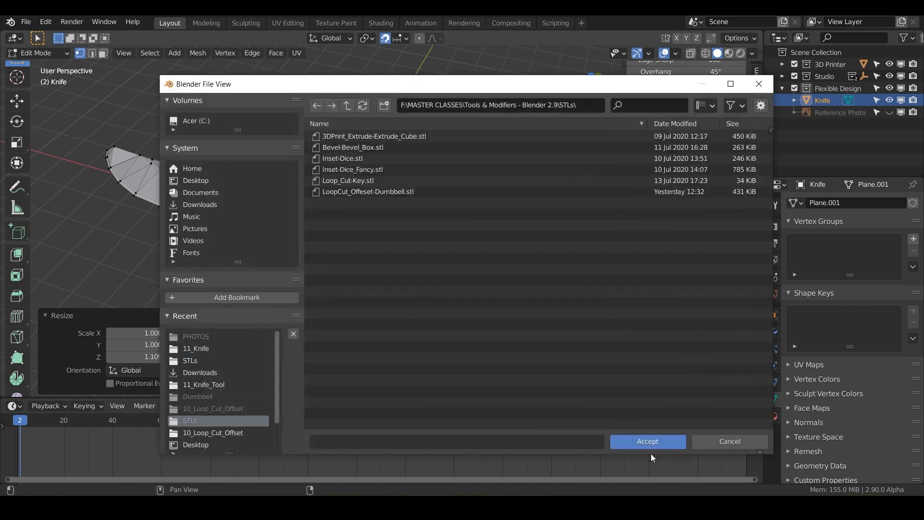
click(651, 441)
click(657, 387)
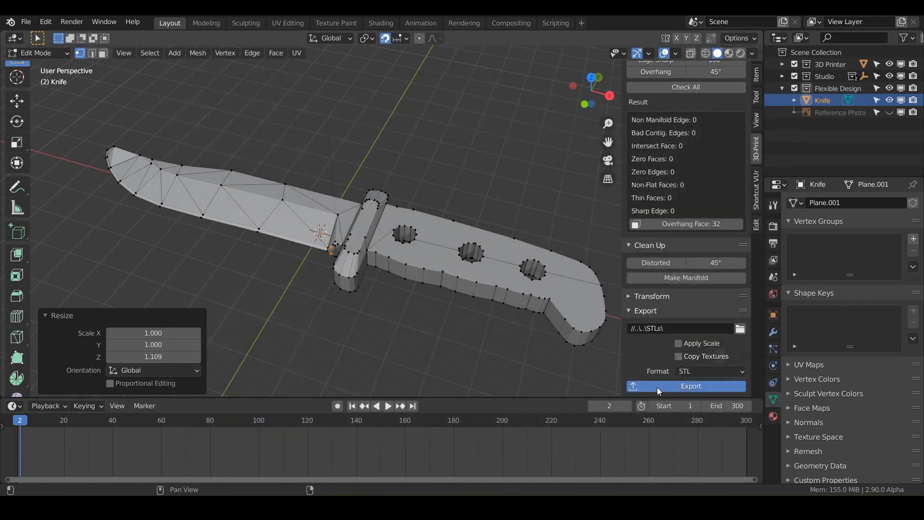
- Return the knife to Object Mode and save the project file
key(Tab)
key(ctrl+s)
middle_drag(386, 244, 505, 257)
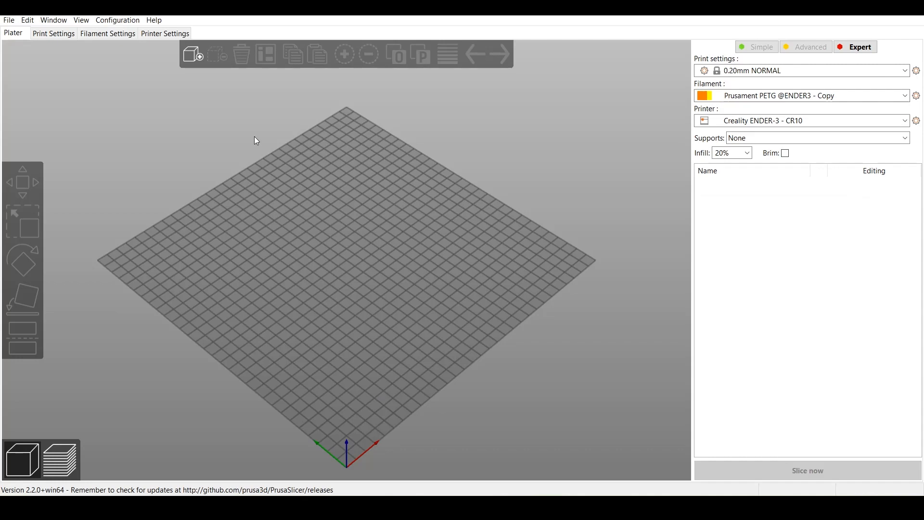
- Switch to PrusaSlicer and import Knife-Knife.stl from the STLs folder onto the build plate
click(193, 56)
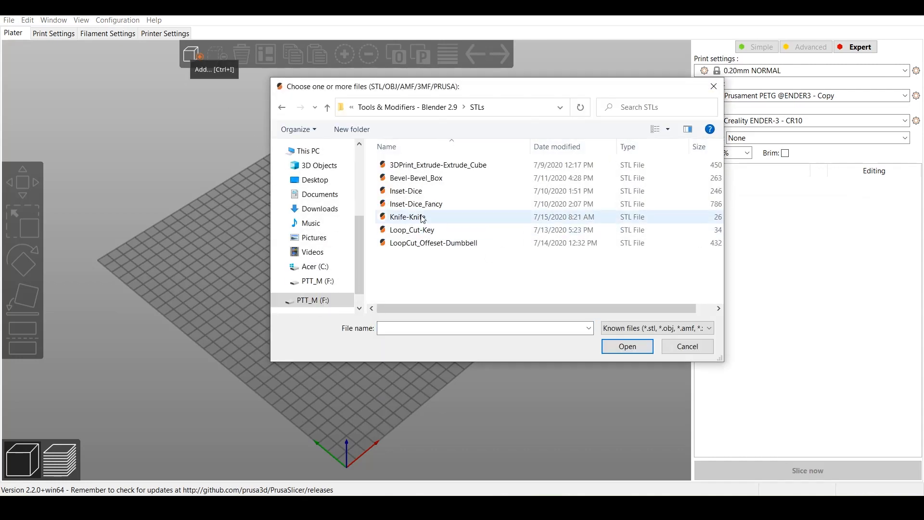
click(423, 218)
click(627, 346)
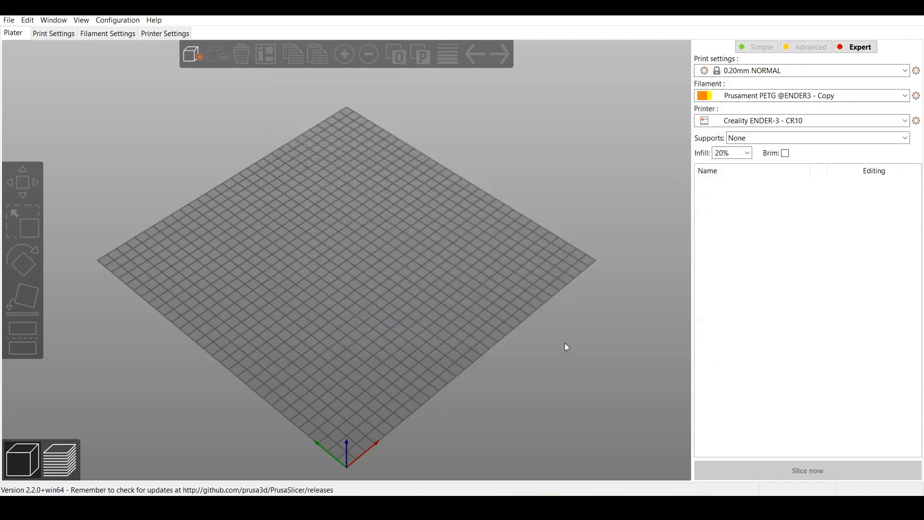
key(z)
scroll(439, 313, up, 6)
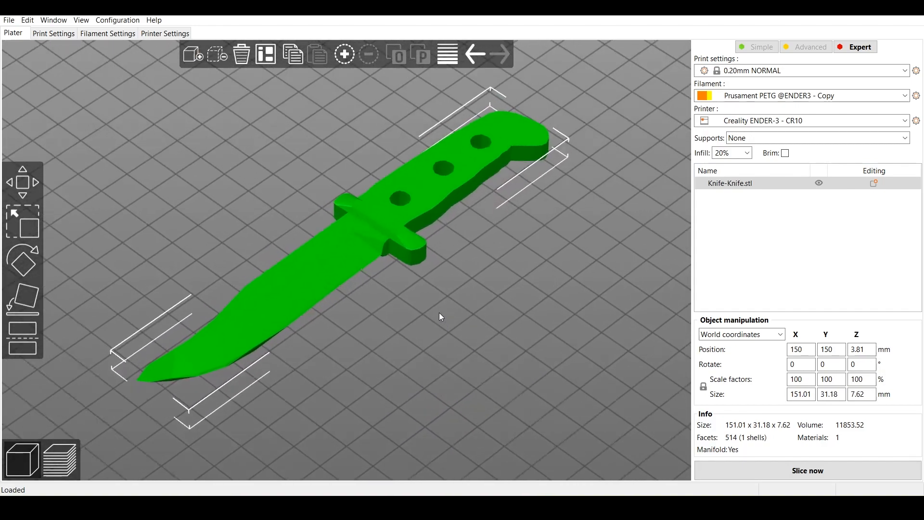
drag(447, 309, 480, 175)
- In the print settings, set the layer height to 0.1 mm and the infill pattern to Gyroid
click(57, 35)
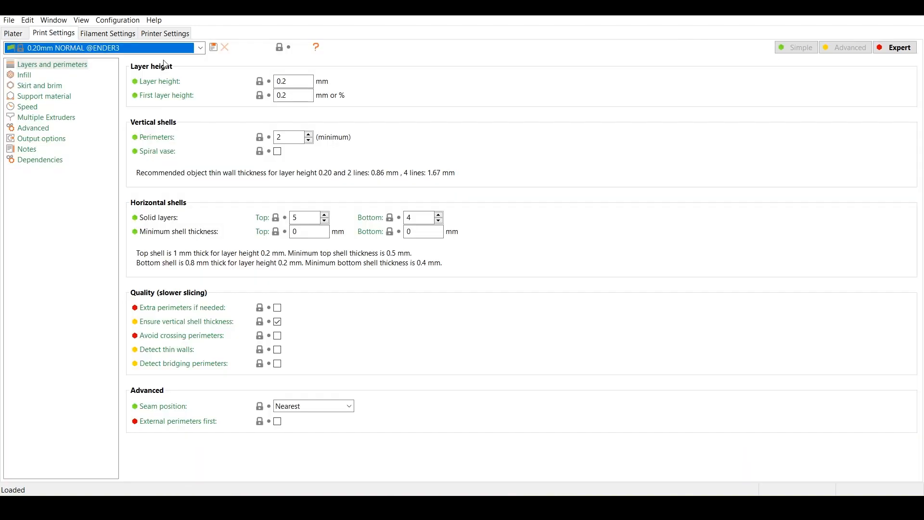
click(293, 81)
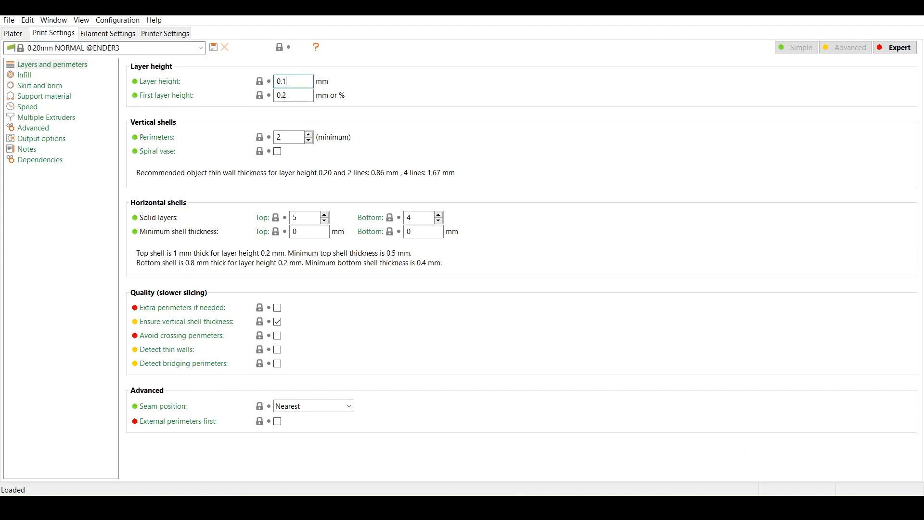
click(25, 75)
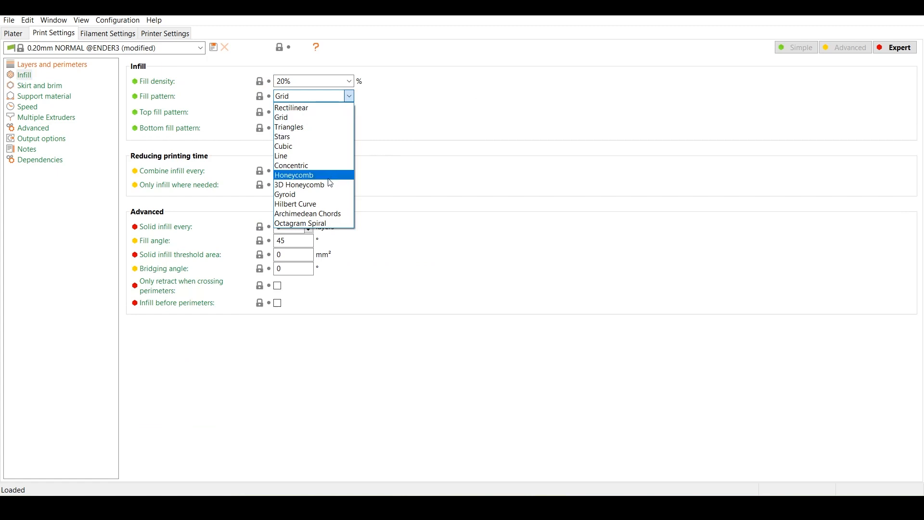
click(323, 195)
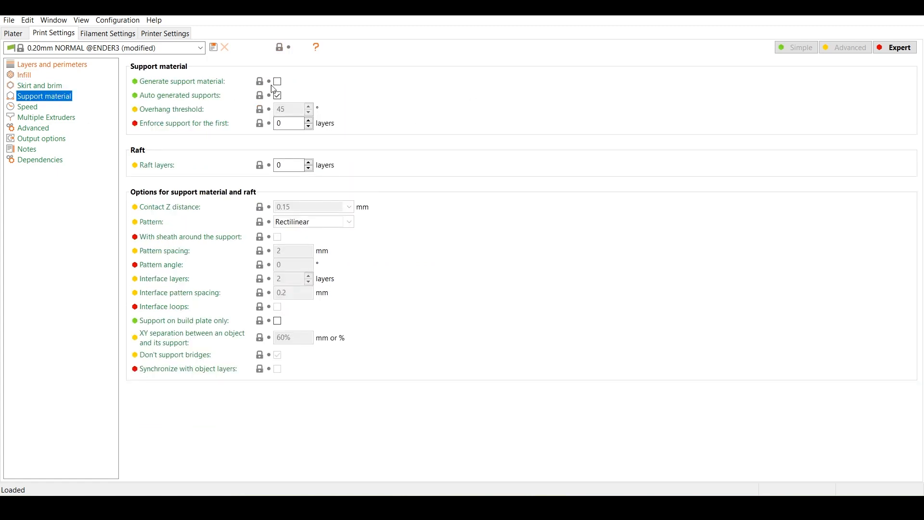
- Enable support material generation with the suggested bridging-perimeter detection, and set the raft to 2 layers
click(278, 81)
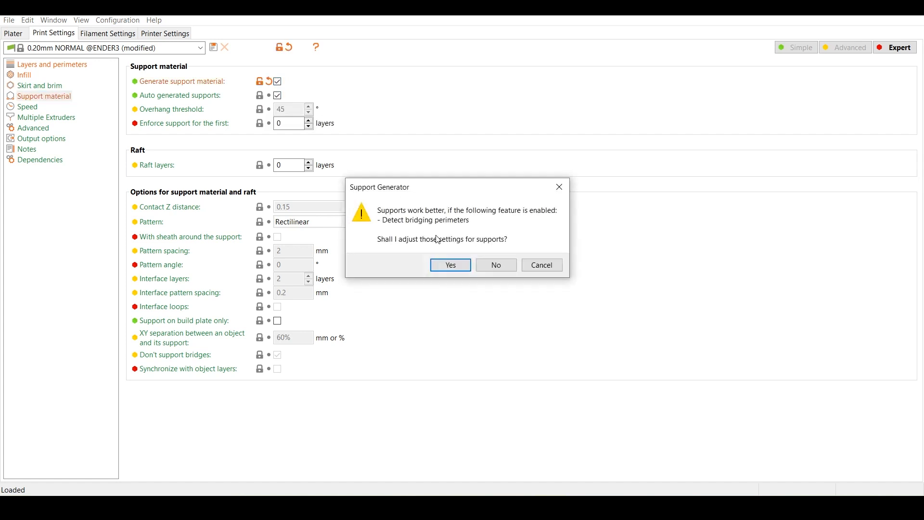
click(451, 266)
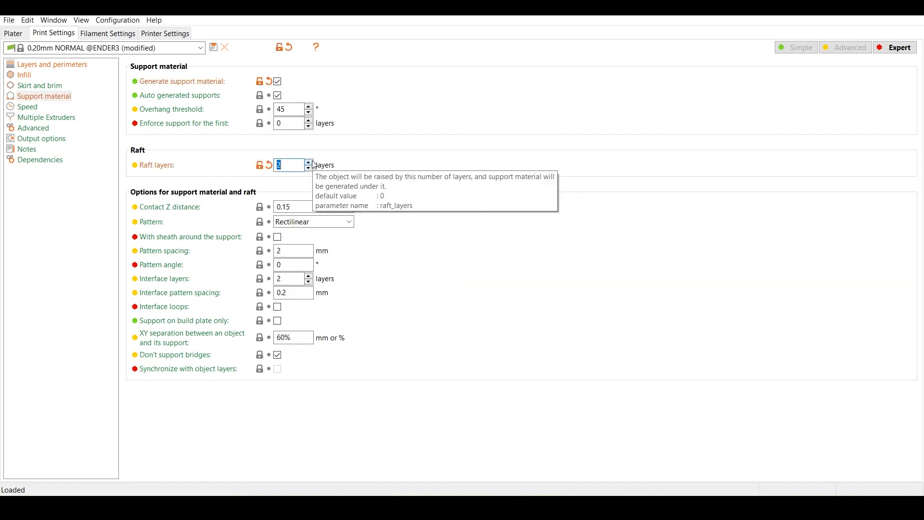
- Slice the knife on the build plate and inspect its layers in the sliced preview
click(14, 34)
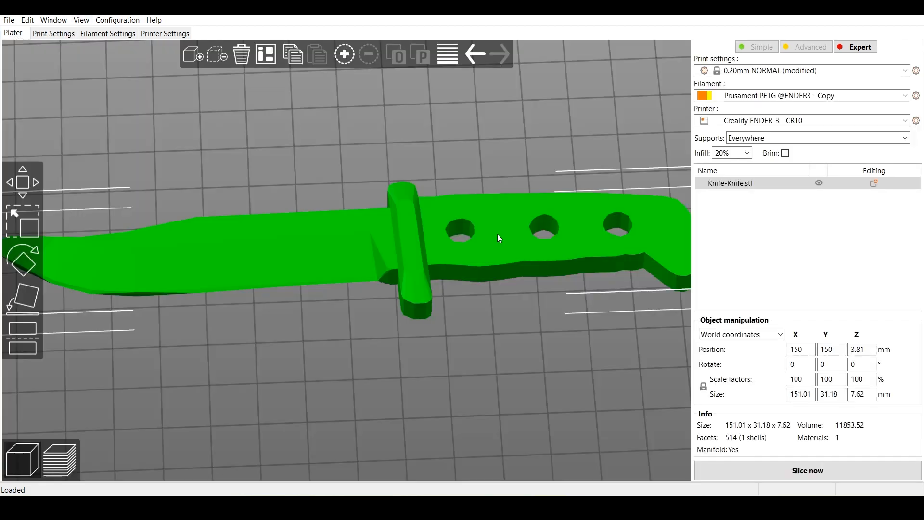
click(750, 472)
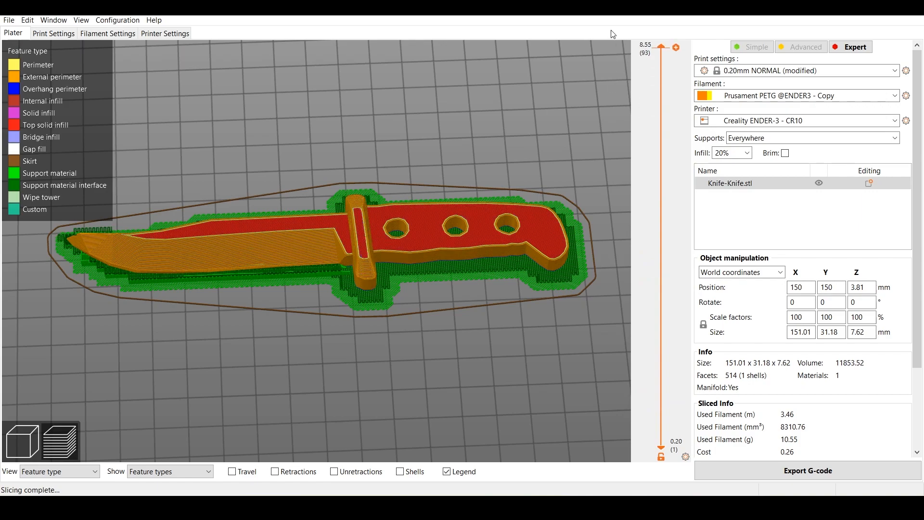
drag(661, 47, 581, 233)
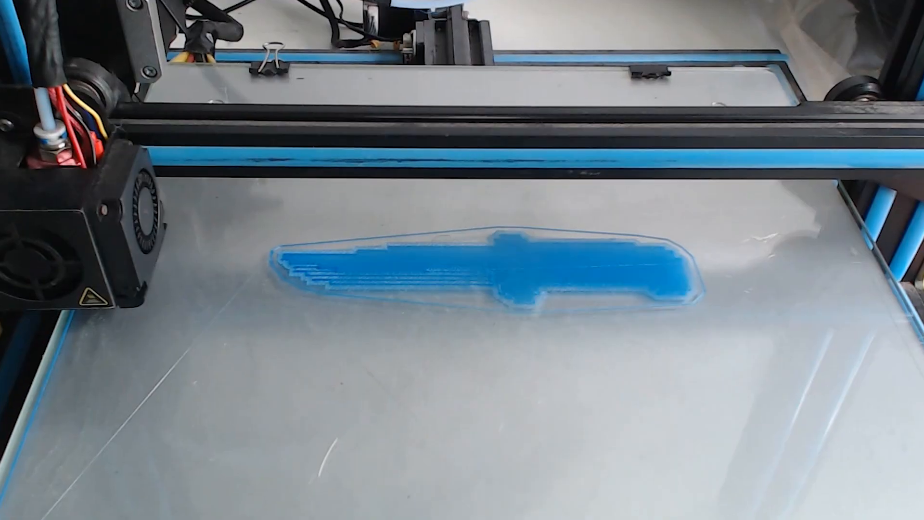